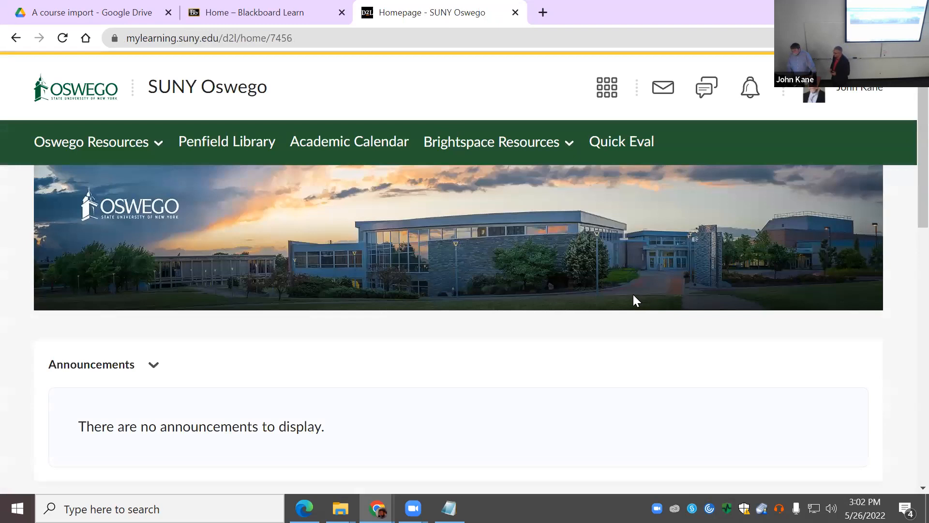
click(241, 21)
click(383, 306)
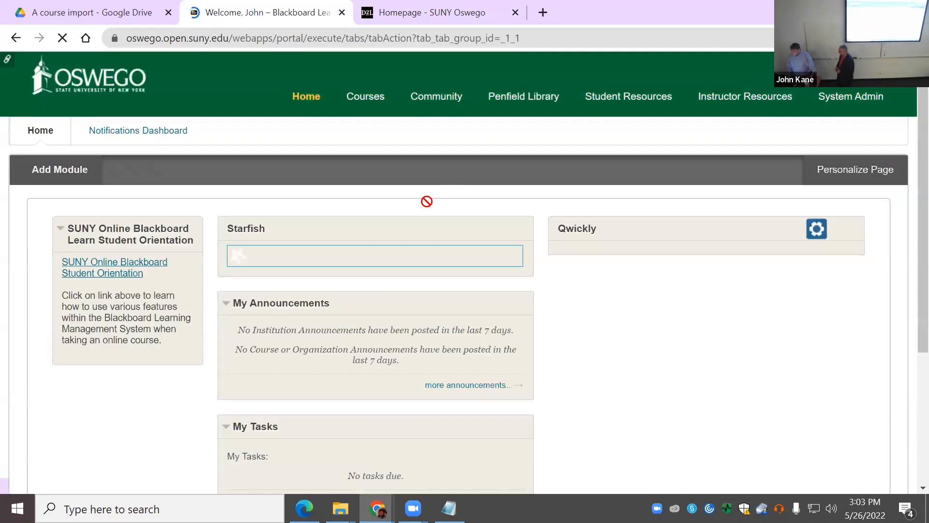
scroll(668, 363, down, 5)
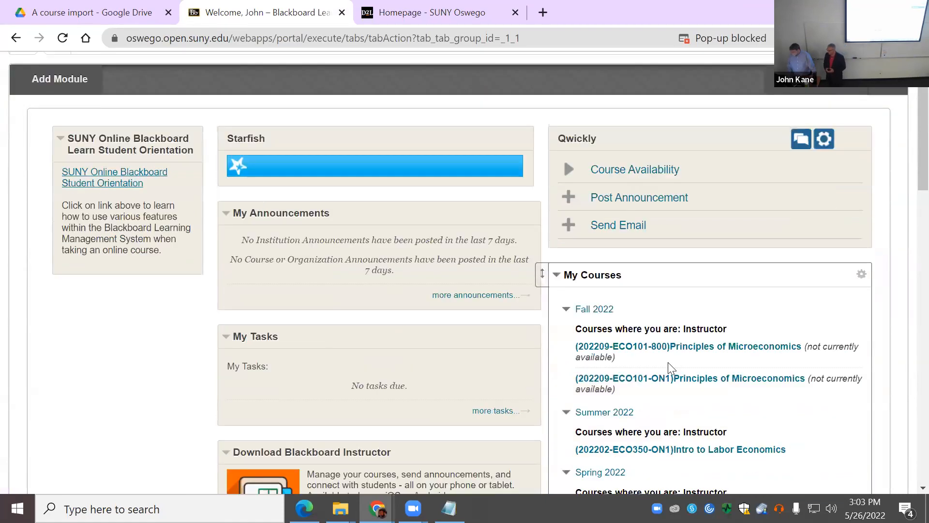
scroll(677, 300, up, 1)
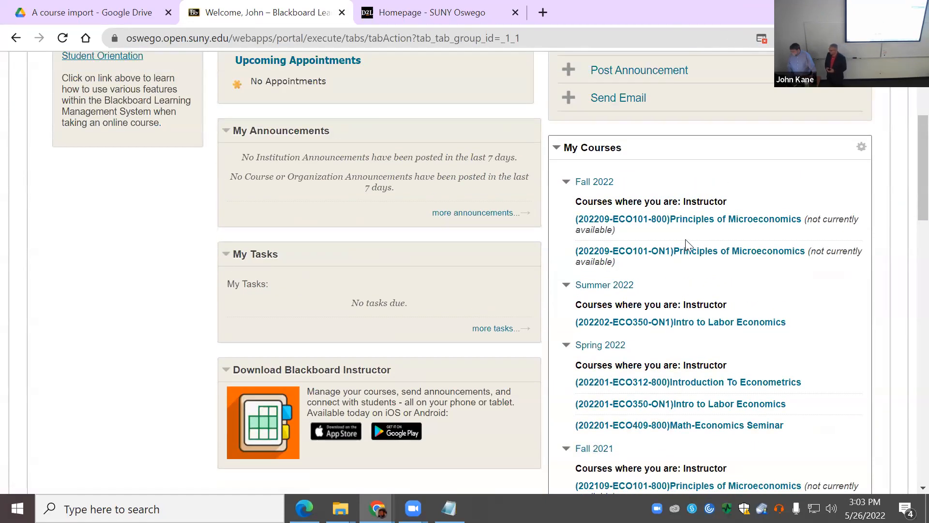
scroll(685, 239, down, 2)
scroll(680, 276, down, 3)
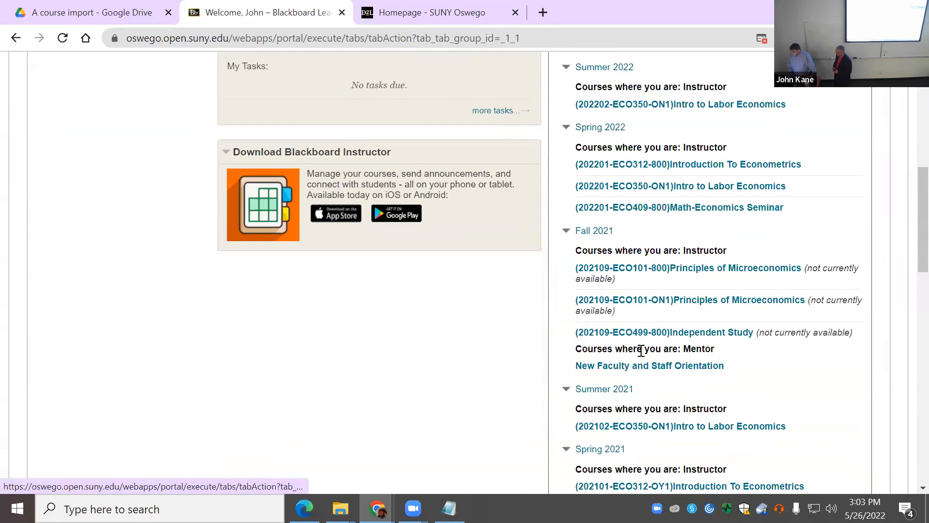
click(687, 272)
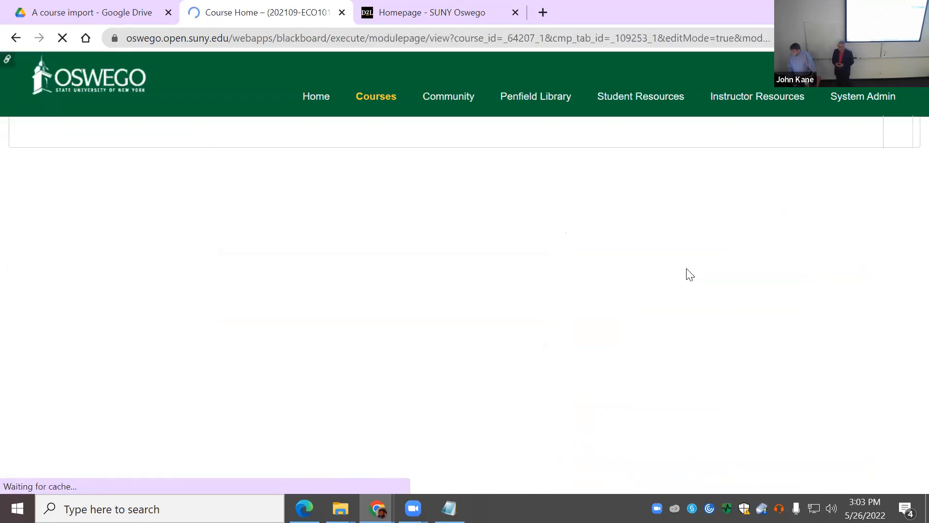
Step: Expand Course Tools and Packages and Utilities in the Control Panel to reach Export/Archive Course
scroll(89, 315, down, 10)
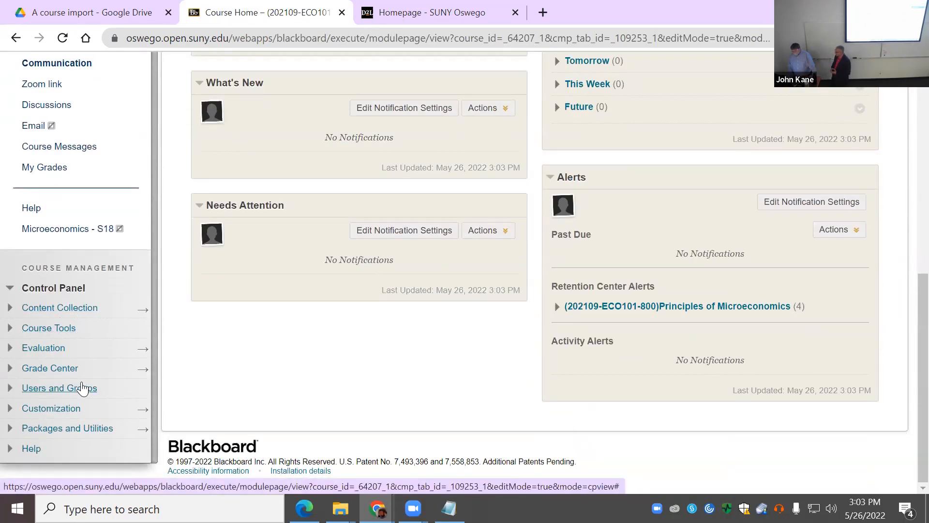
click(61, 333)
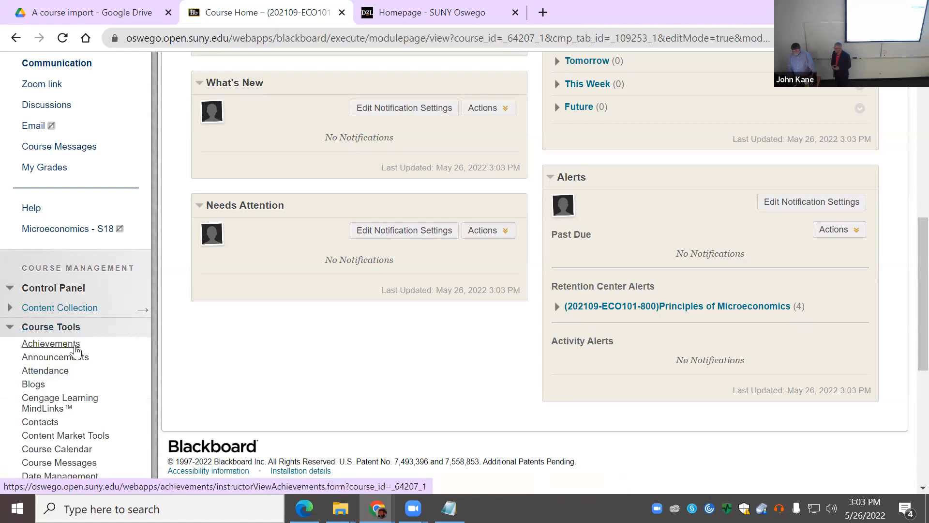
scroll(75, 353, down, 4)
scroll(75, 353, up, 3)
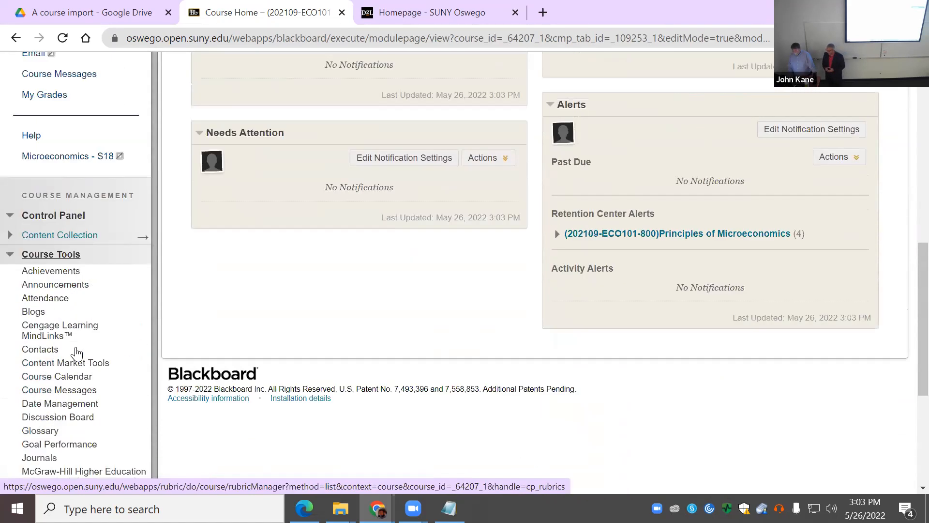
scroll(77, 352, down, 4)
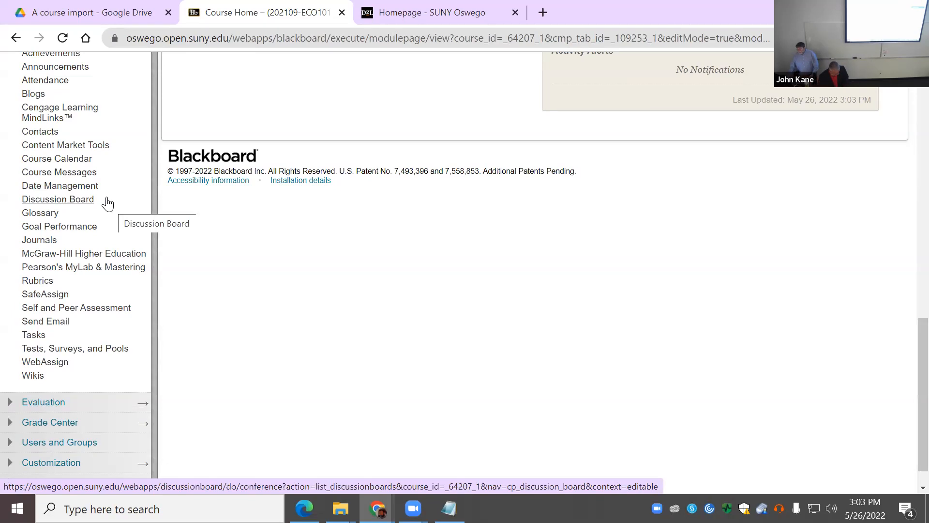
scroll(118, 195, up, 1)
scroll(119, 195, up, 1)
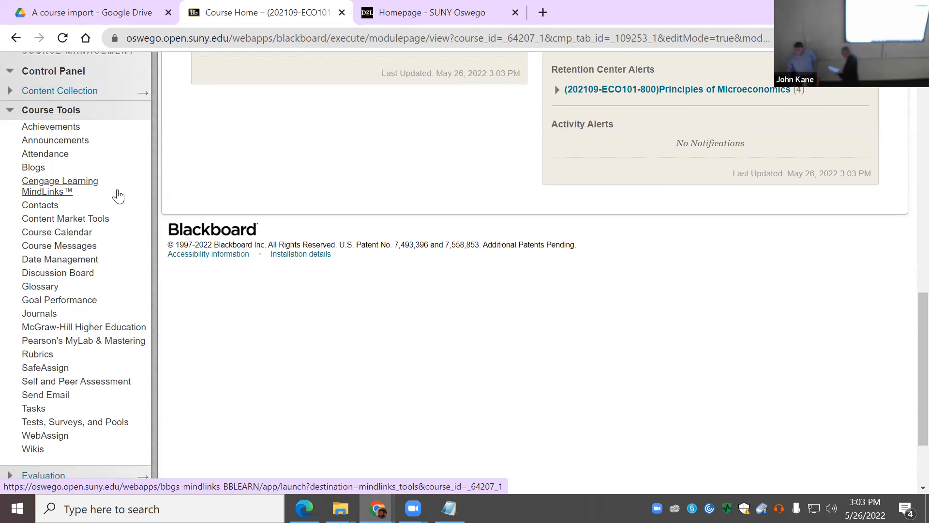
scroll(118, 195, up, 2)
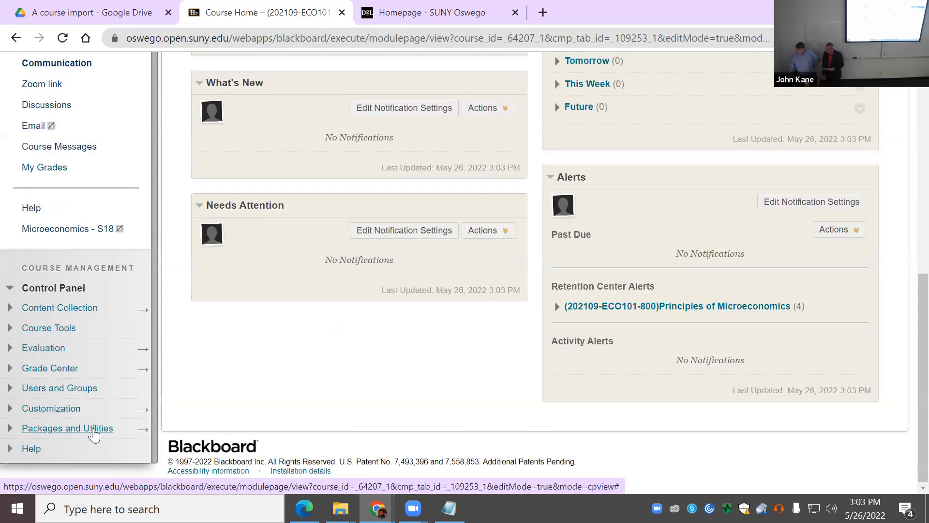
click(98, 428)
scroll(101, 435, down, 1)
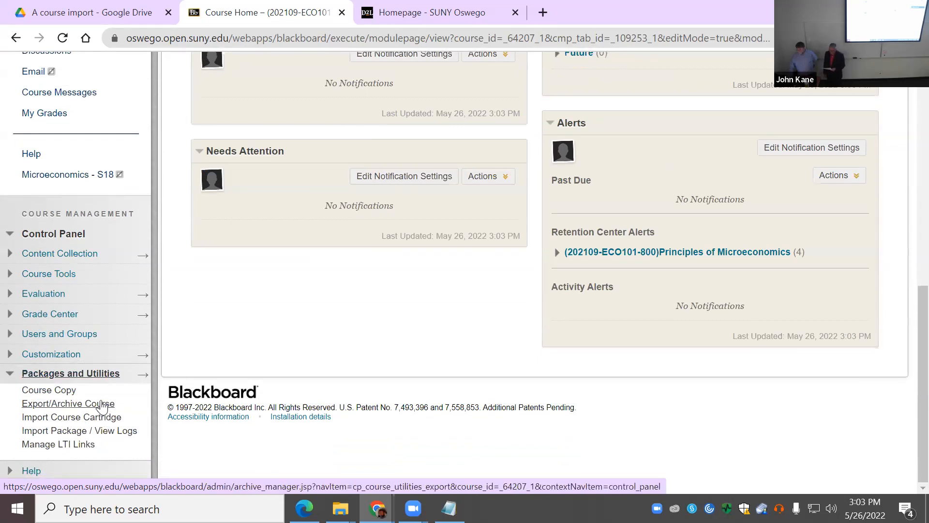
click(100, 405)
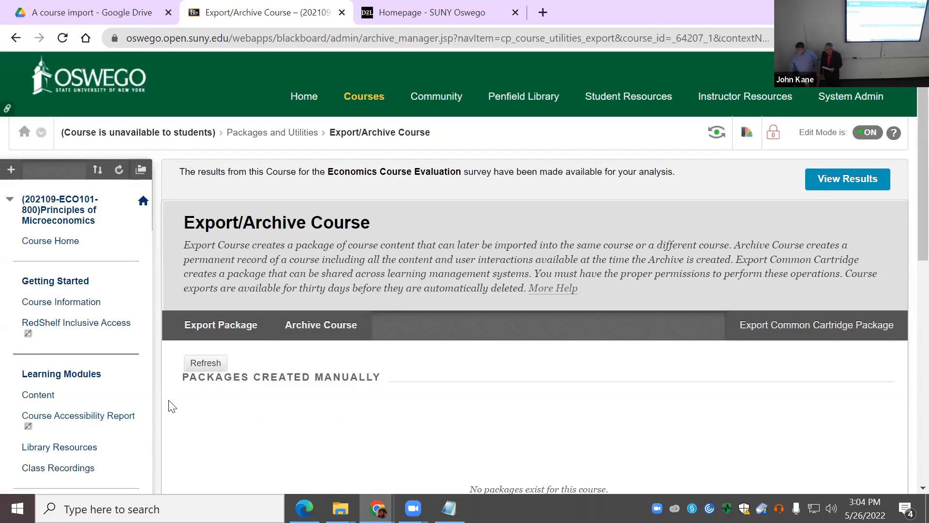
Step: Start a new export package and calculate its size
scroll(171, 405, down, 3)
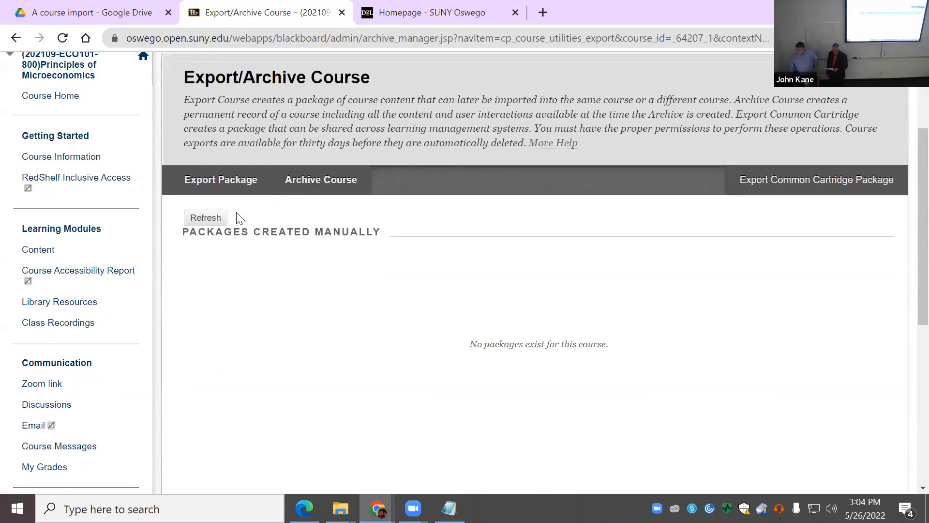
click(233, 177)
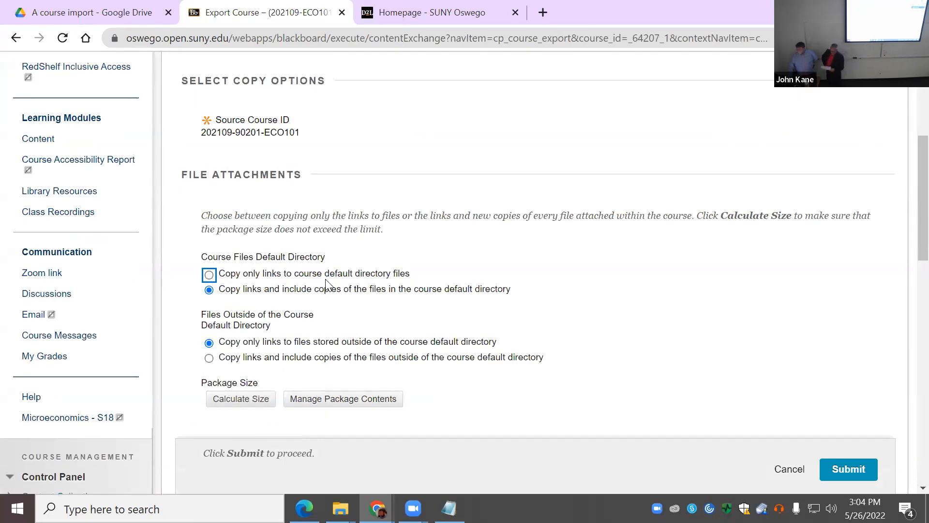
scroll(320, 303, up, 2)
scroll(360, 312, down, 3)
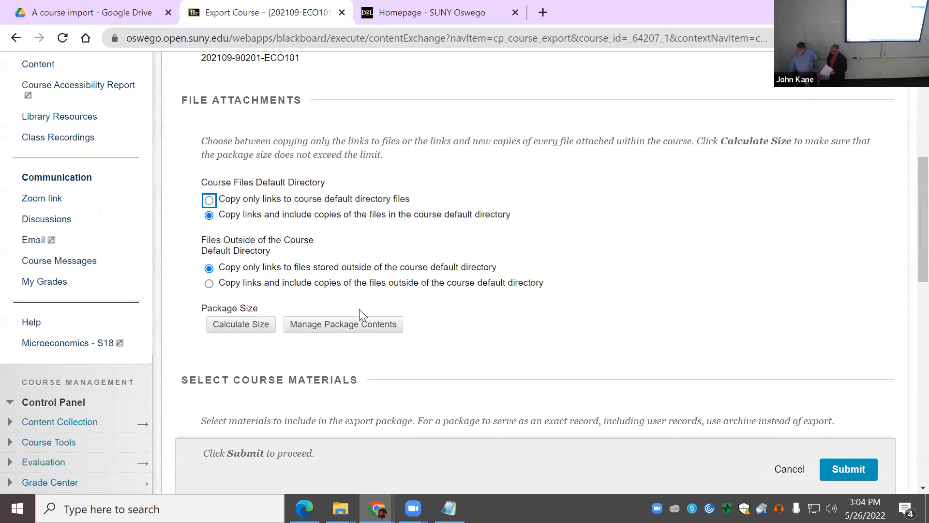
click(350, 205)
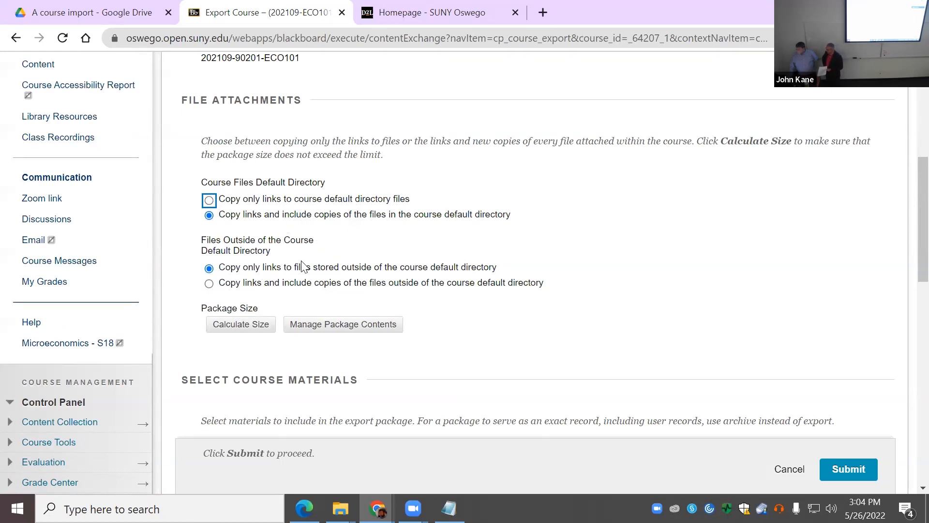
click(241, 324)
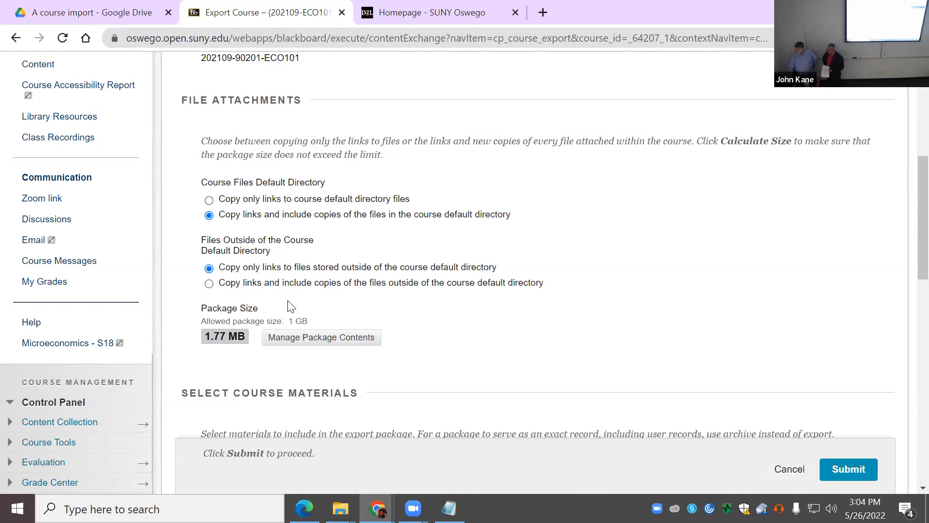
Step: Include copies of files outside the default directory and recalculate the size to 1.77 MB
click(209, 283)
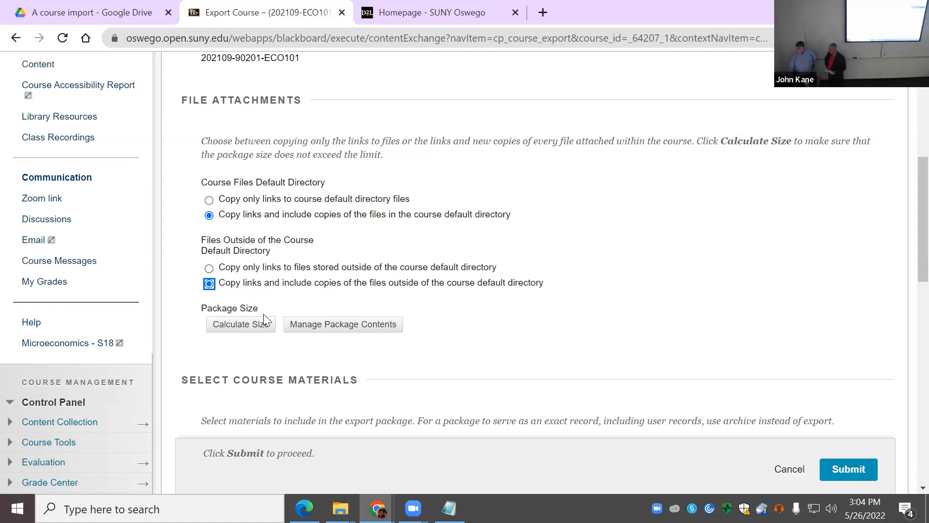
click(252, 338)
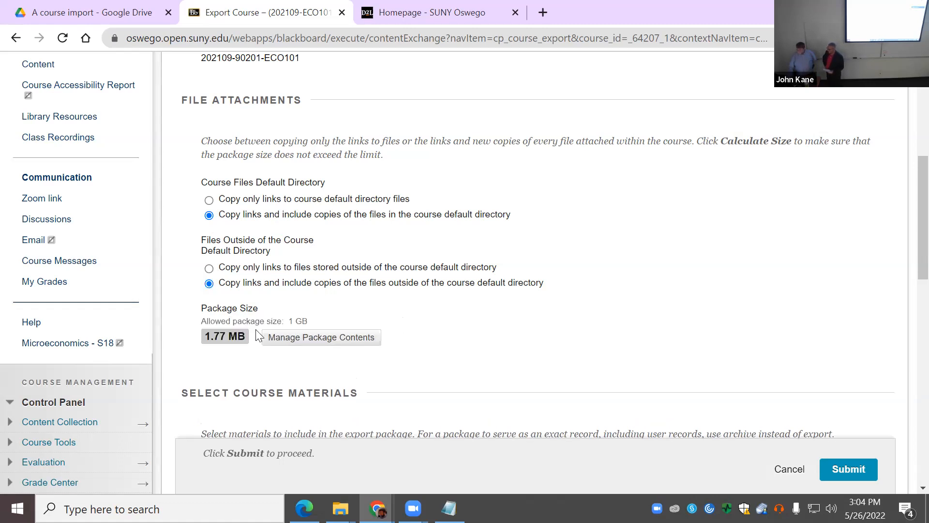
scroll(499, 337, down, 5)
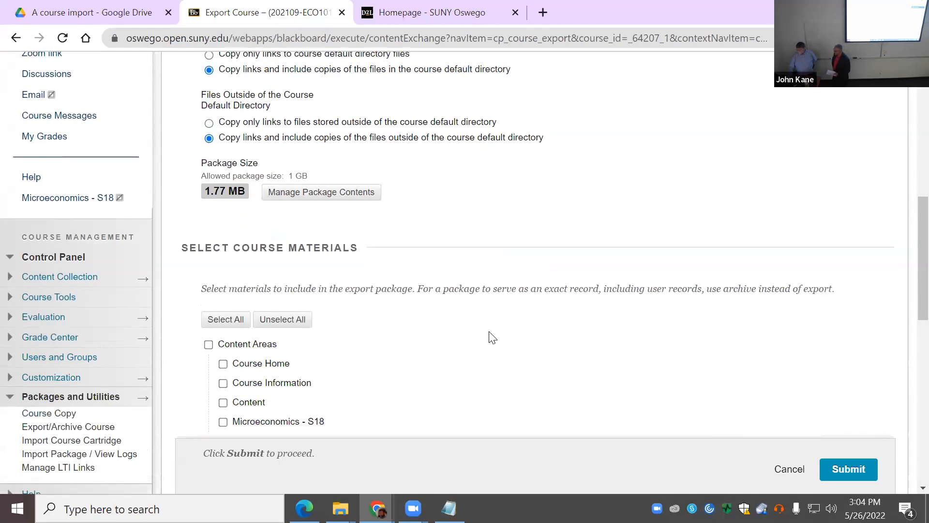
Step: Select all course materials except the Microeconomics - S18 content area
scroll(494, 336, up, 1)
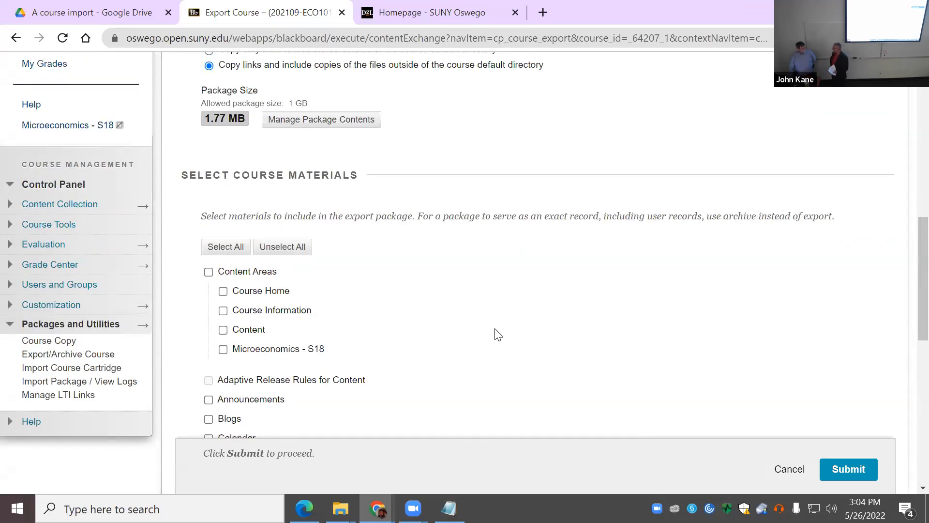
scroll(499, 334, up, 5)
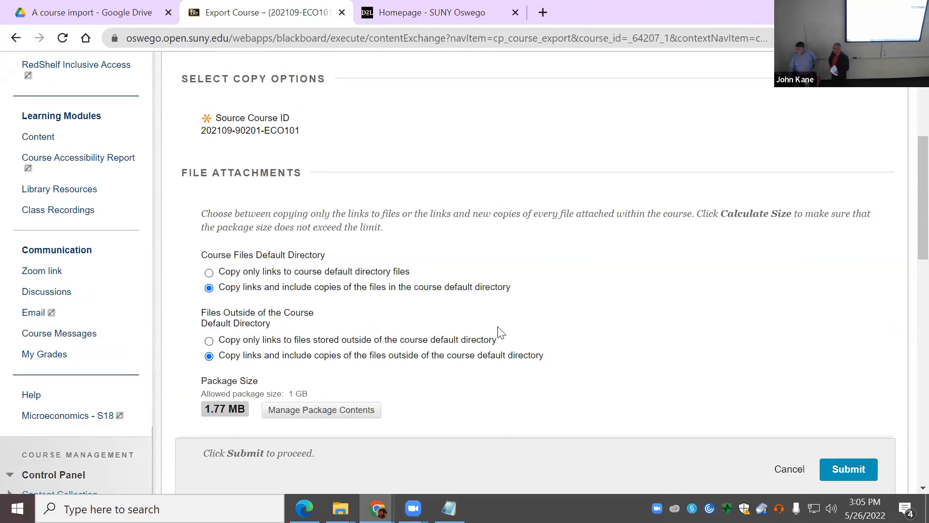
scroll(500, 332, down, 5)
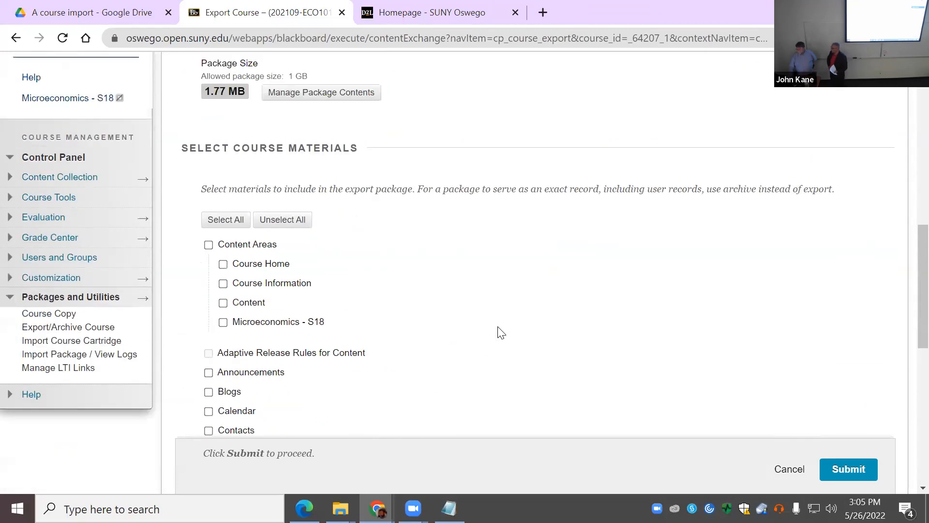
scroll(501, 333, up, 2)
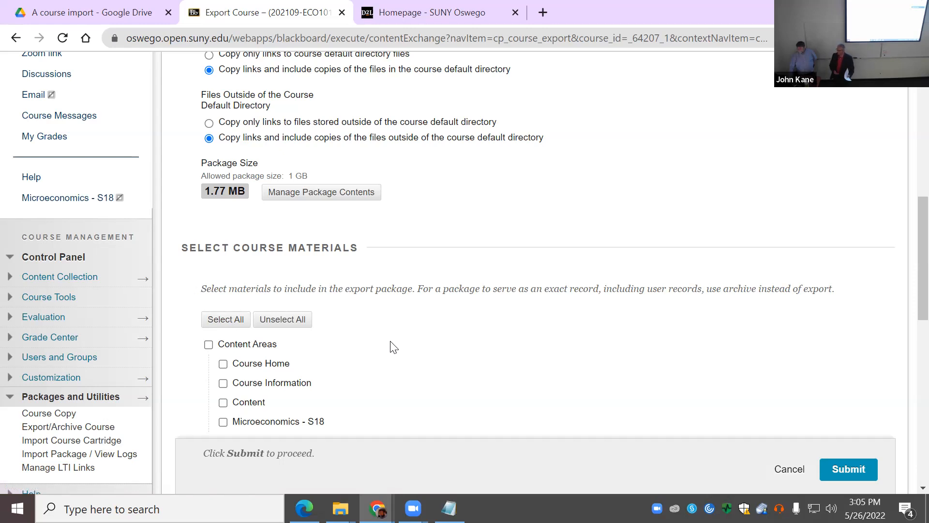
click(228, 323)
scroll(392, 371, down, 1)
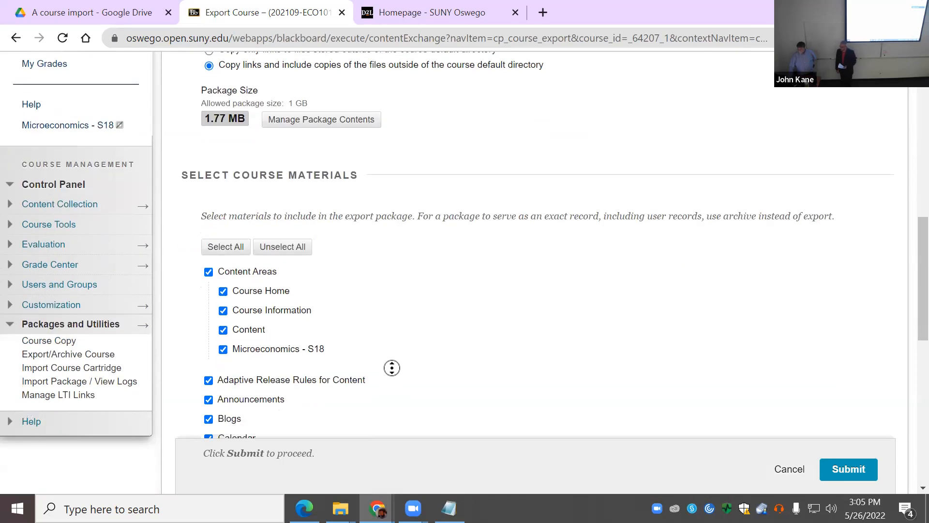
click(224, 352)
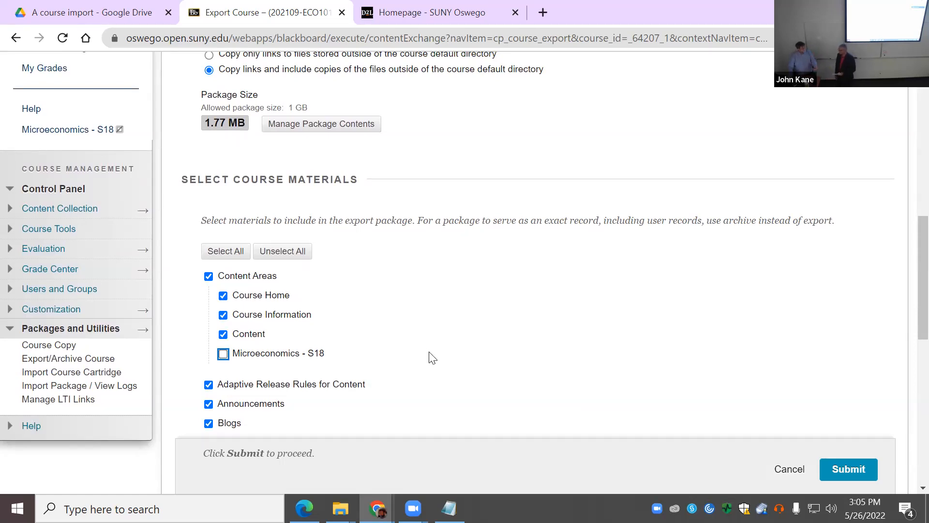
Step: Submit the course export package
scroll(447, 368, down, 5)
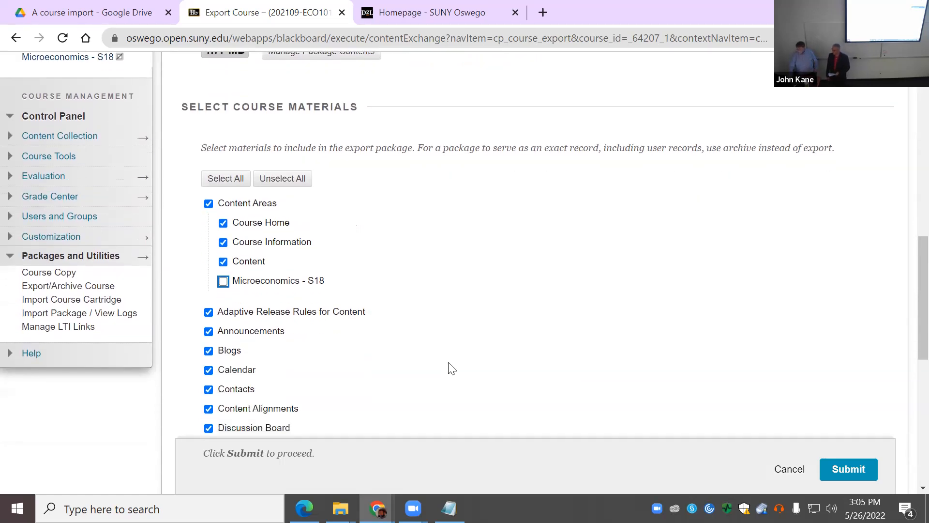
scroll(456, 361, down, 5)
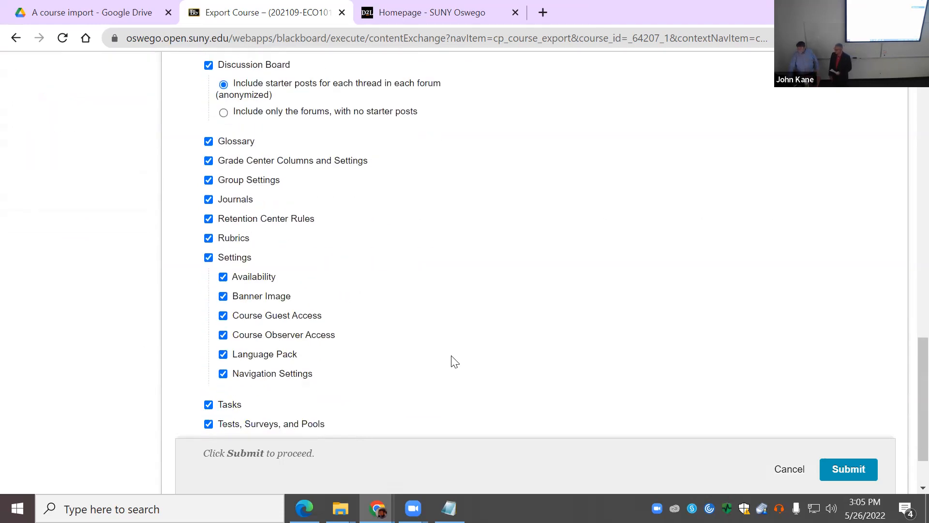
scroll(451, 360, down, 2)
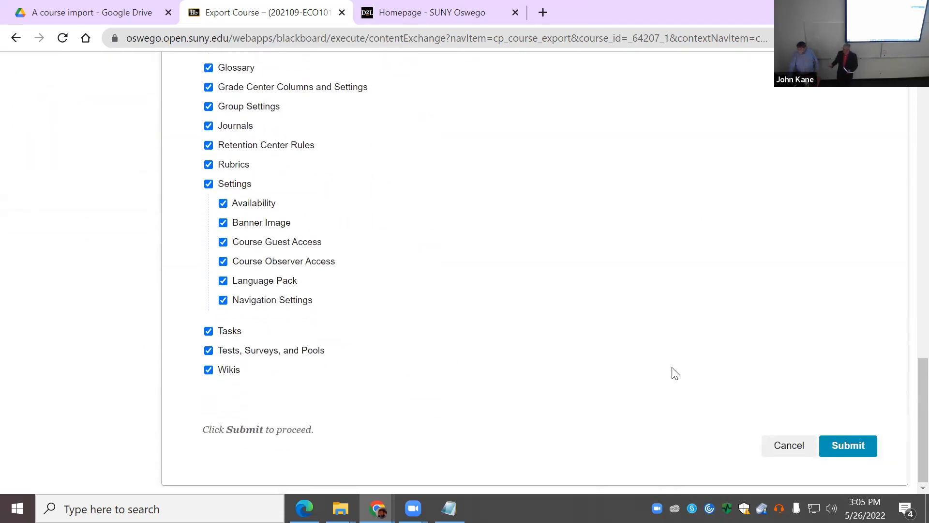
click(848, 444)
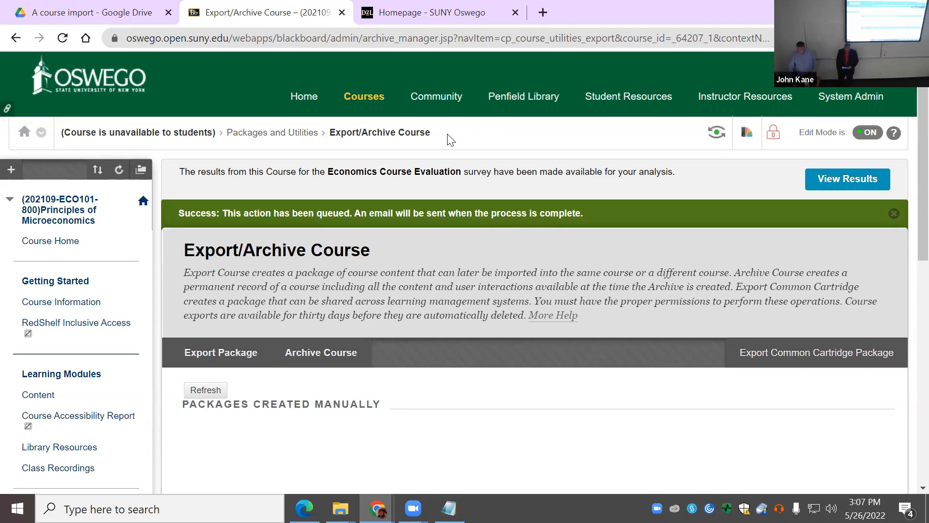
Step: Check the Packages Created Manually list, which still shows no packages for the course
scroll(393, 259, down, 3)
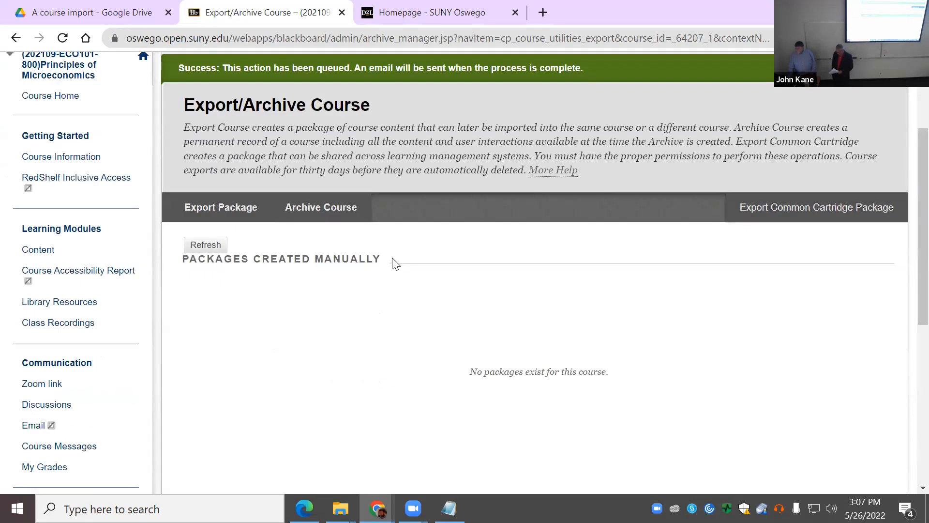
scroll(394, 262, up, 3)
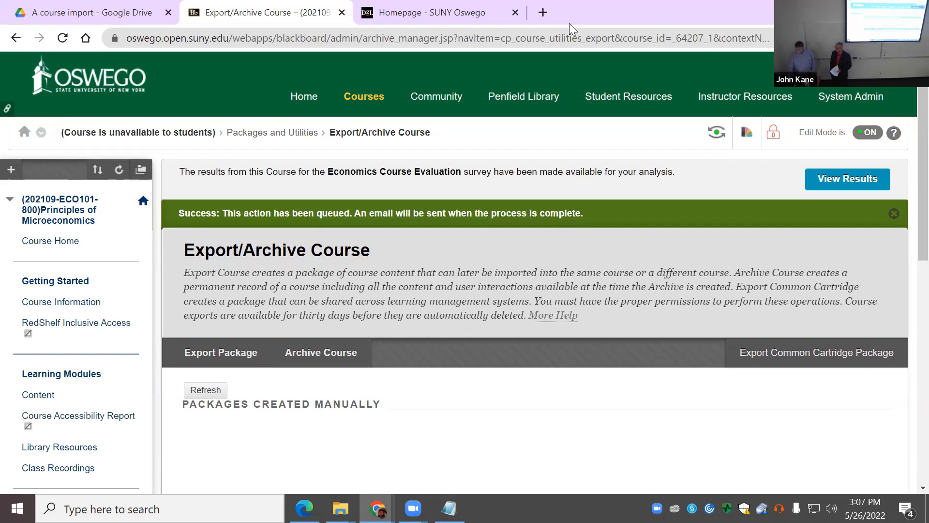
Step: Restore the Chrome window and switch to the SUNY Oswego Brightspace homepage tab
drag(569, 29, 575, 47)
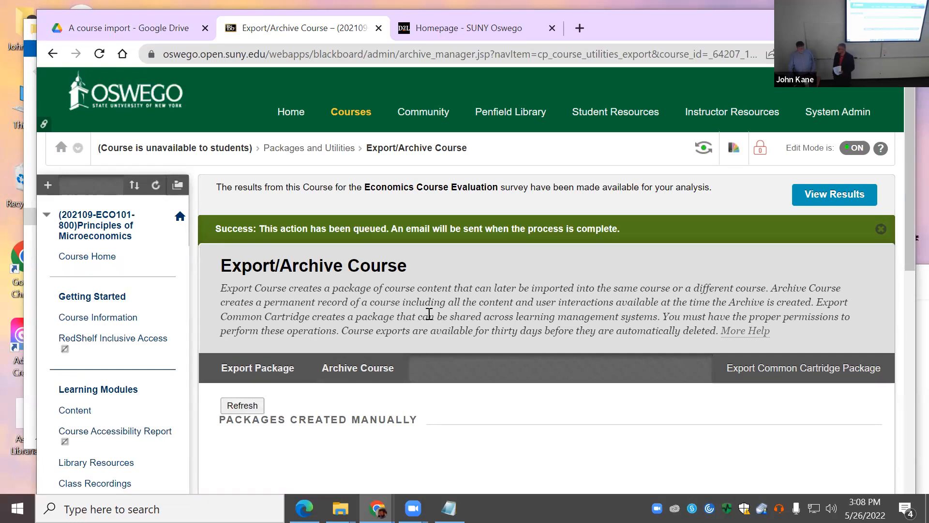
scroll(440, 329, down, 1)
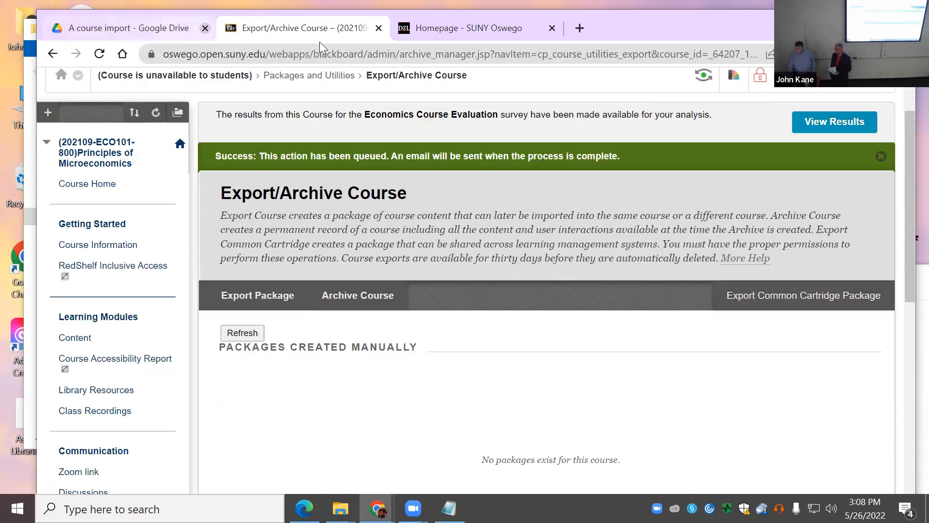
click(442, 30)
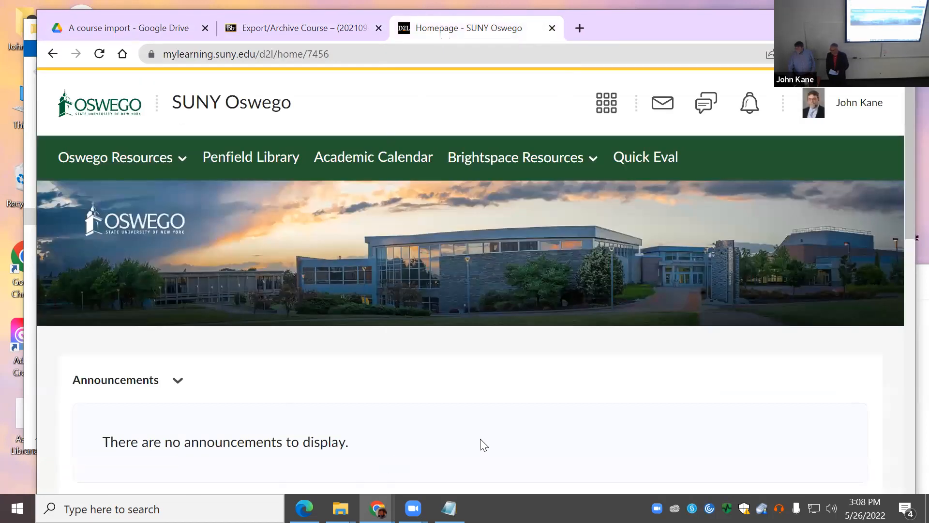
scroll(415, 444, down, 2)
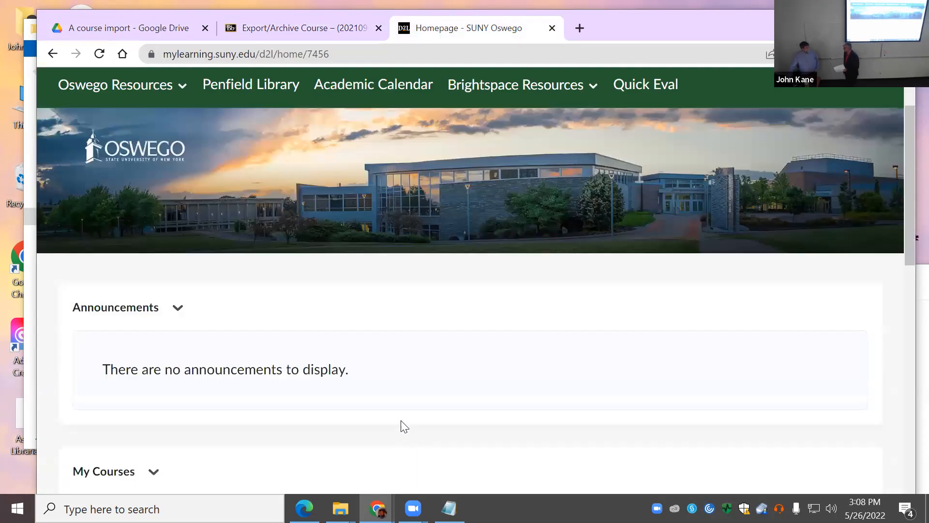
scroll(408, 419, down, 3)
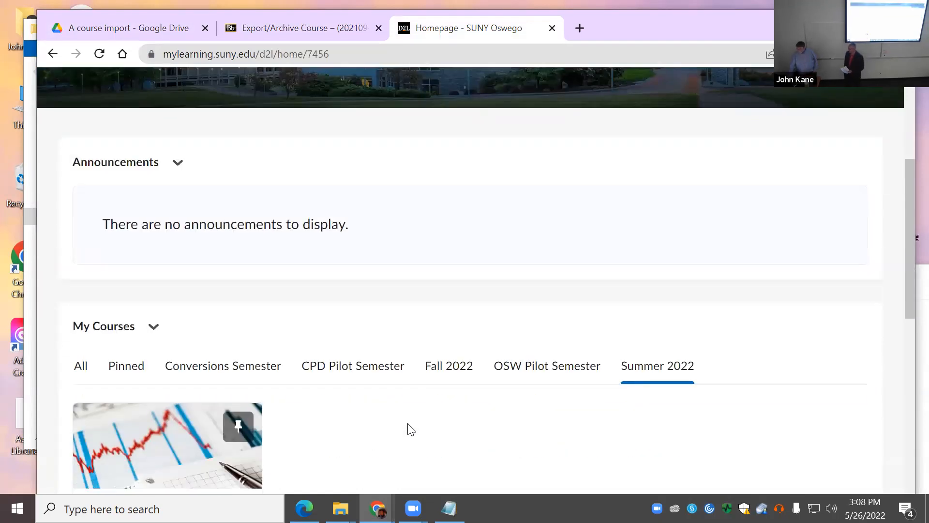
scroll(408, 423, down, 3)
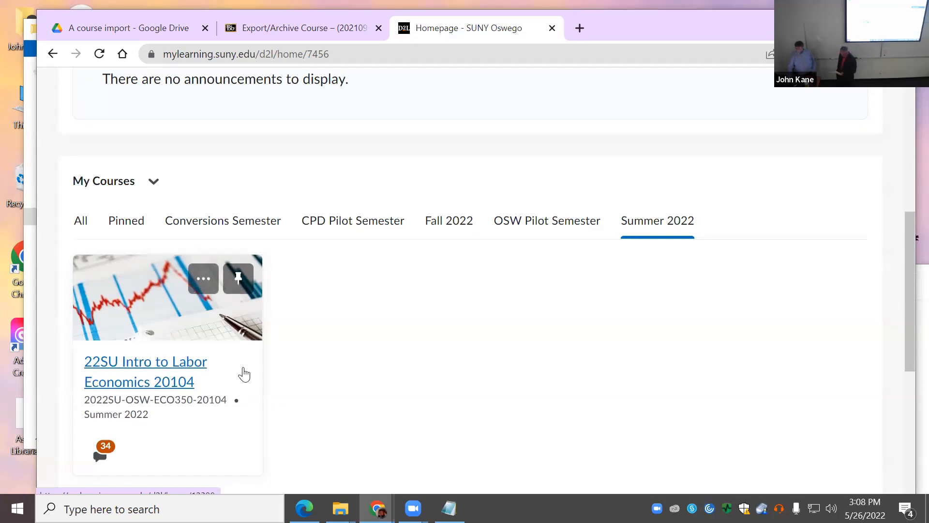
click(463, 227)
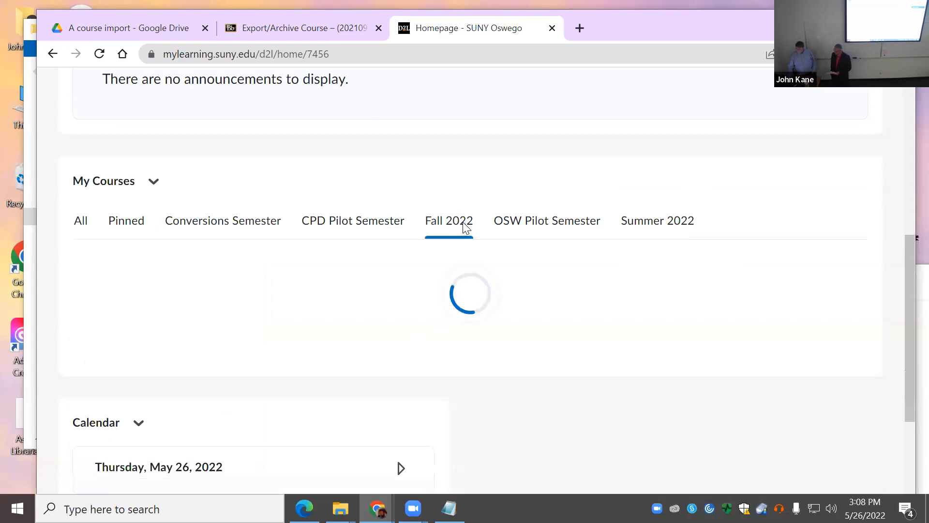
scroll(523, 369, down, 3)
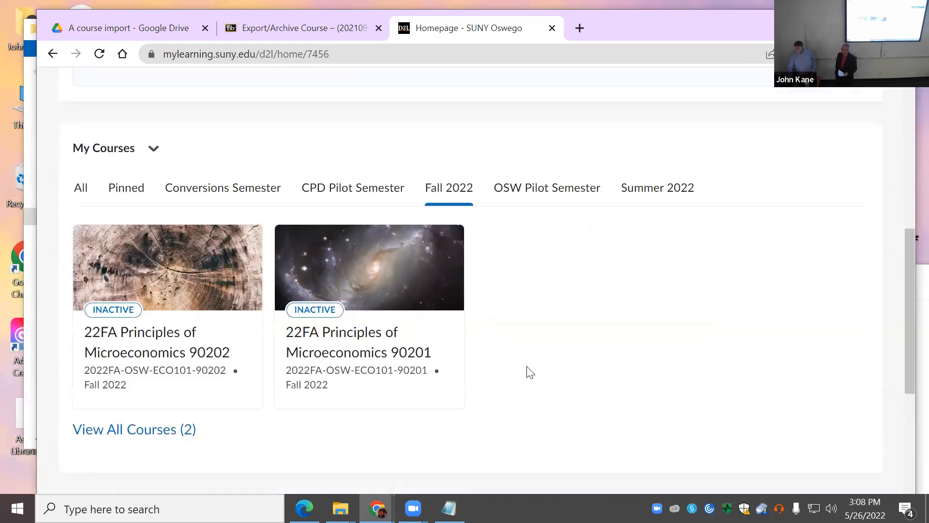
scroll(527, 368, up, 2)
scroll(530, 364, up, 2)
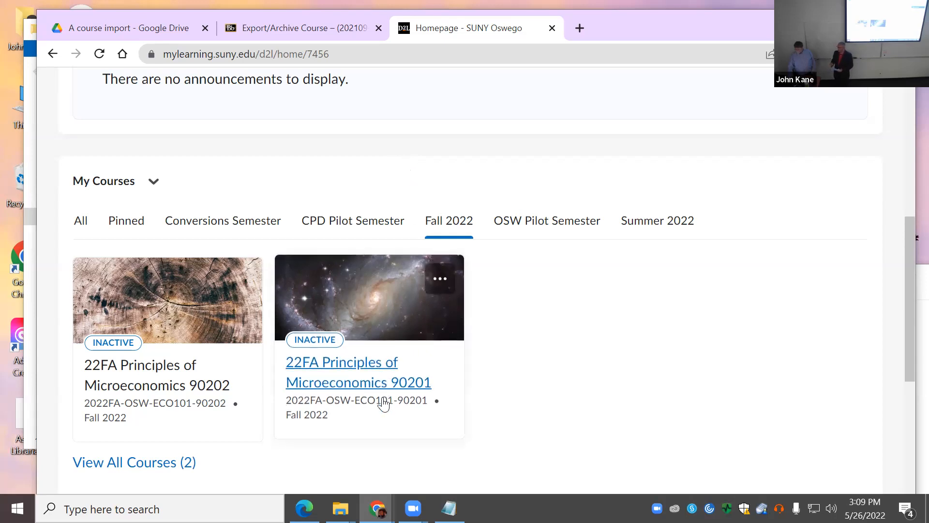
mouse_move(412, 508)
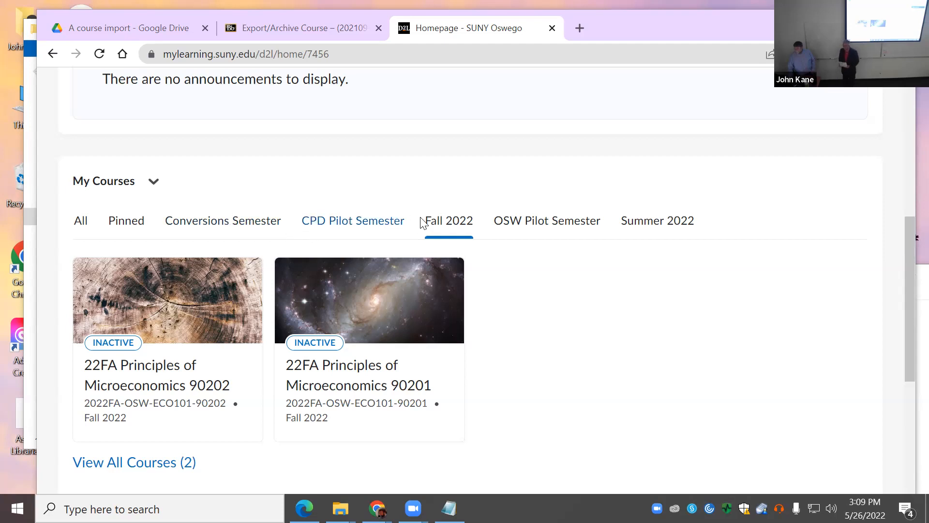
click(654, 228)
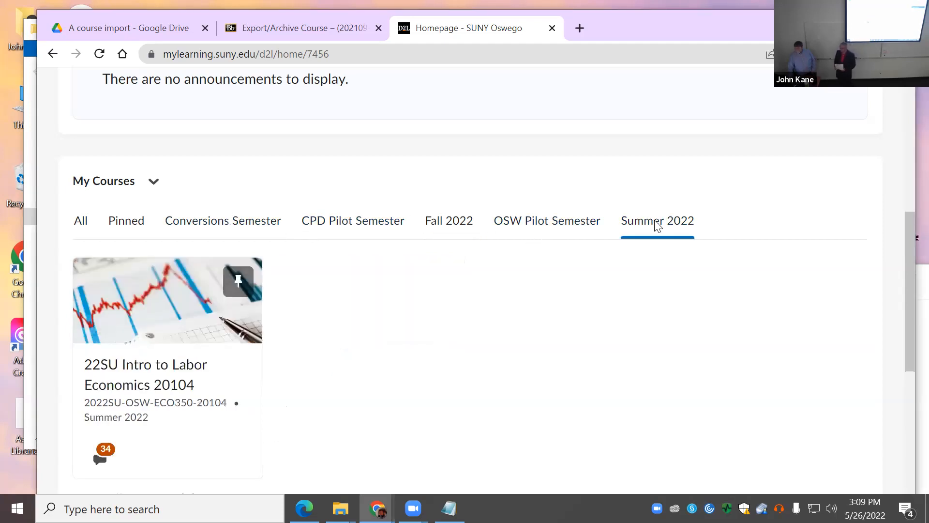
Step: Open the 22SU Intro to Labor Economics 20104 course and preview the Course Information card's description
click(173, 318)
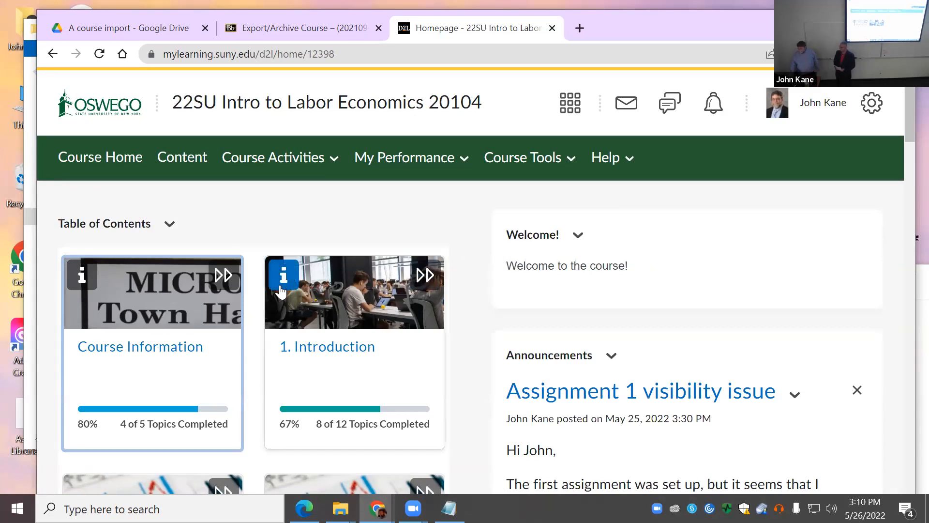
click(83, 280)
click(82, 277)
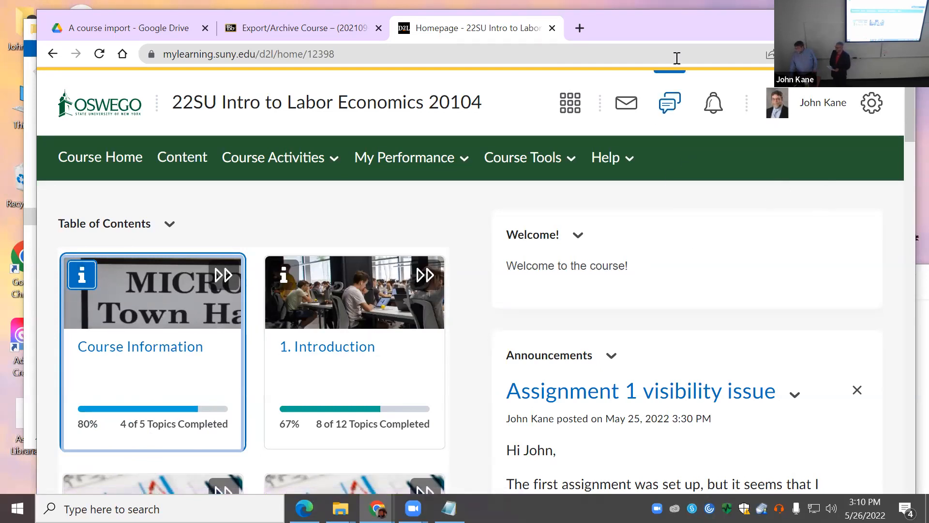
drag(673, 27, 663, 93)
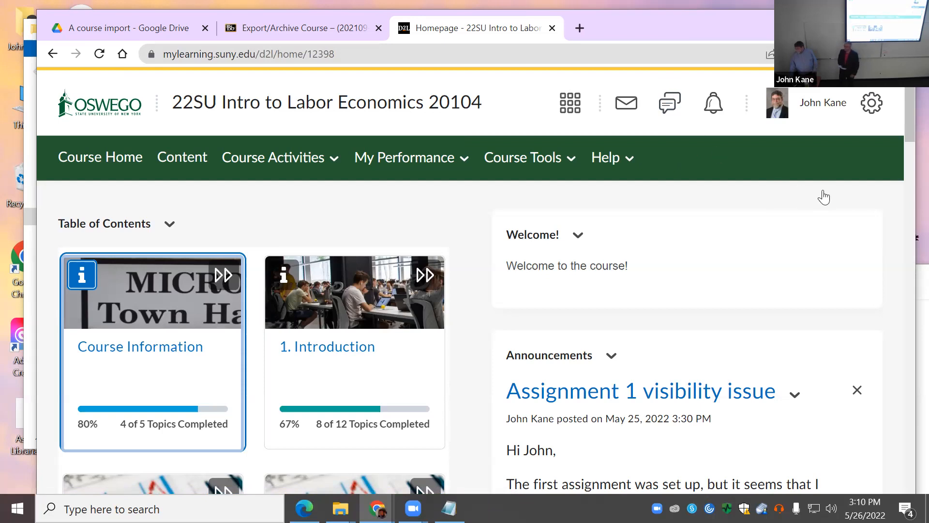
Step: View the course as OSW - Student (Non-Cascading), browse announcements, and open the 1. Introduction module
click(806, 170)
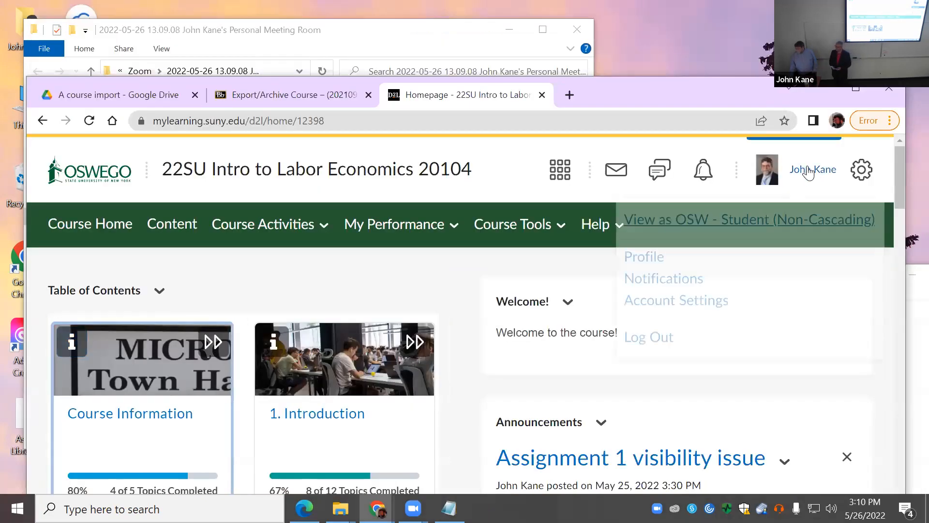
click(759, 231)
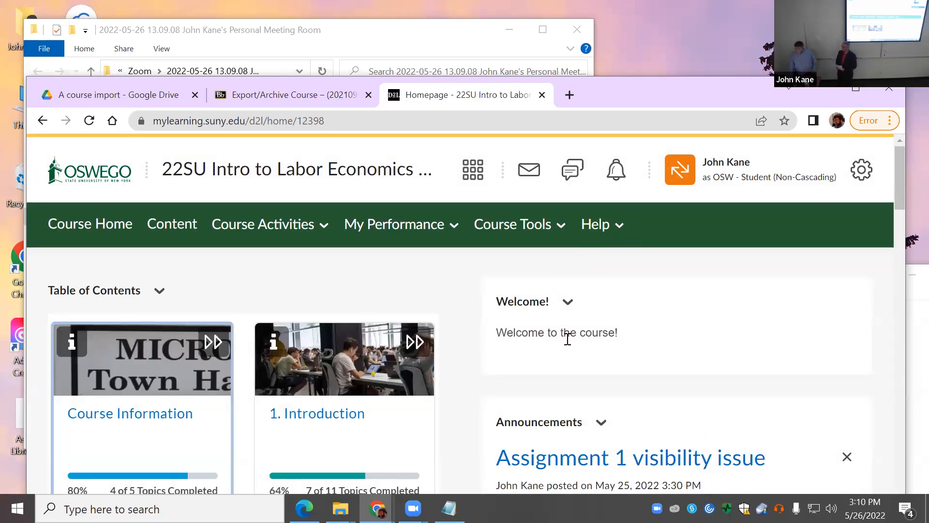
scroll(564, 336, down, 3)
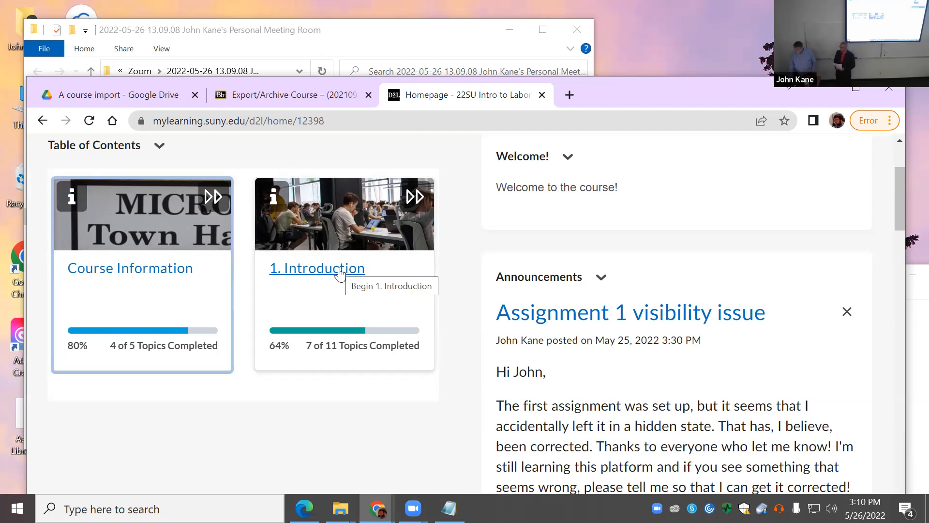
scroll(693, 394, down, 3)
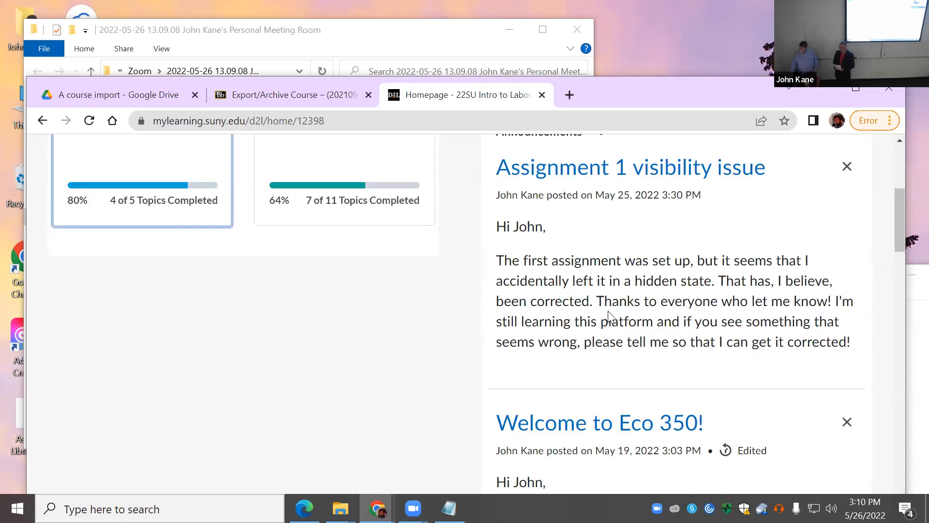
scroll(609, 317, up, 2)
scroll(607, 310, down, 6)
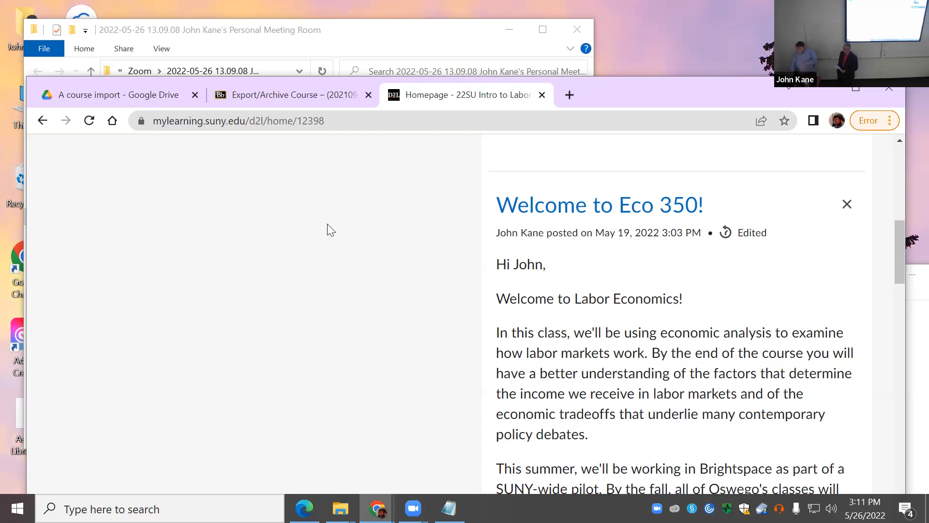
scroll(331, 262, up, 9)
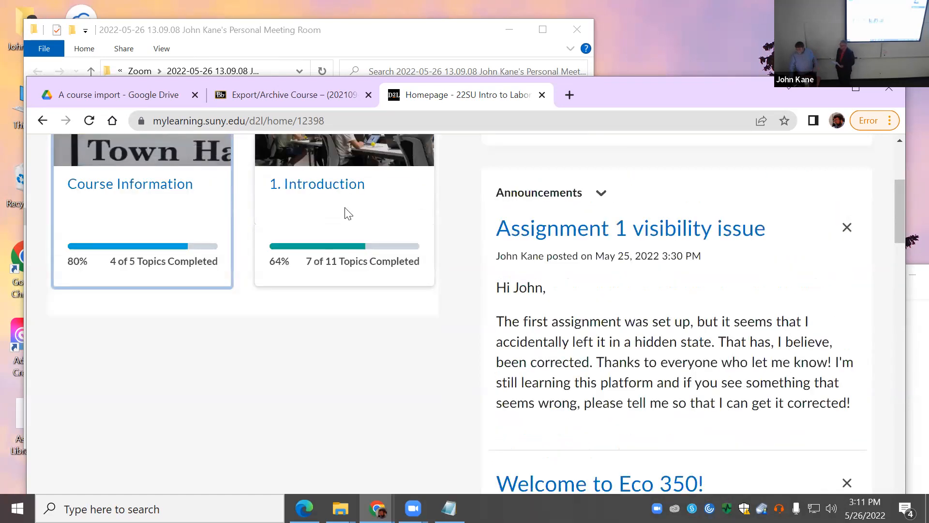
click(360, 288)
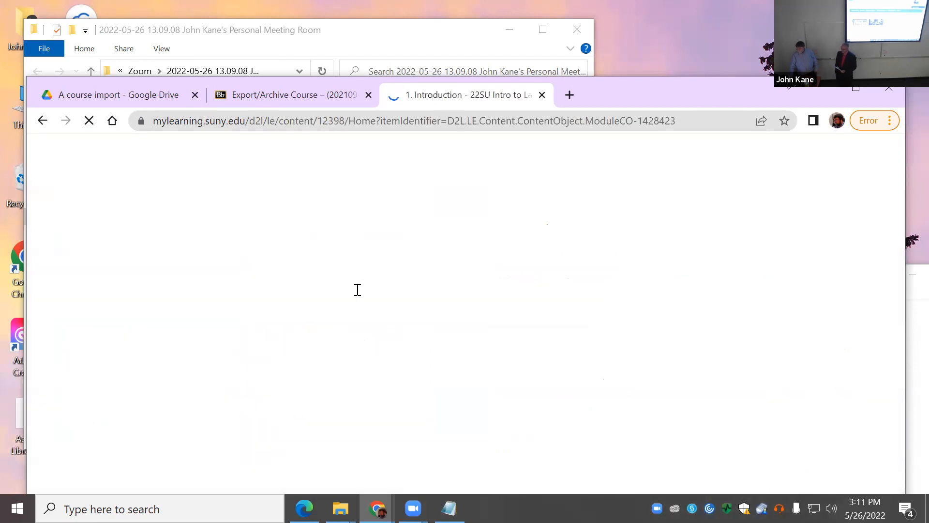
Step: Open the Module 1 Overview topic
scroll(498, 323, down, 7)
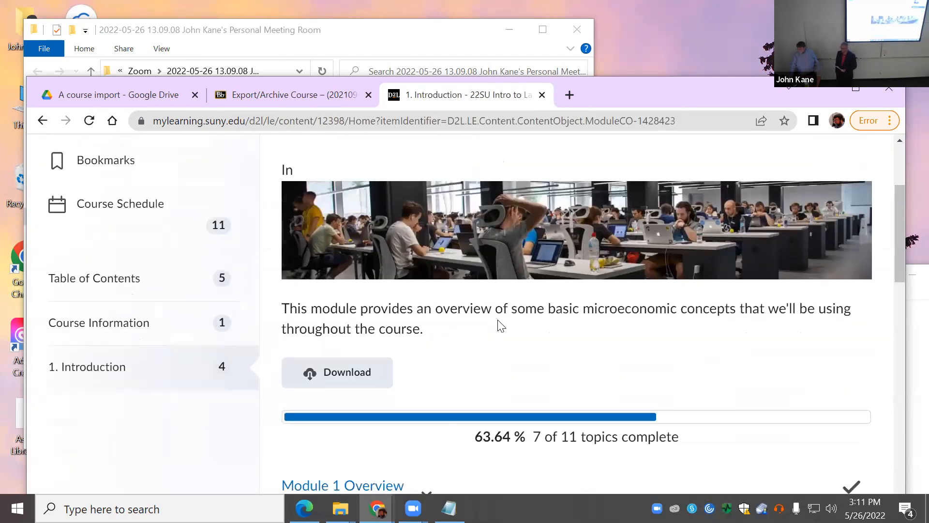
scroll(503, 323, down, 3)
click(373, 229)
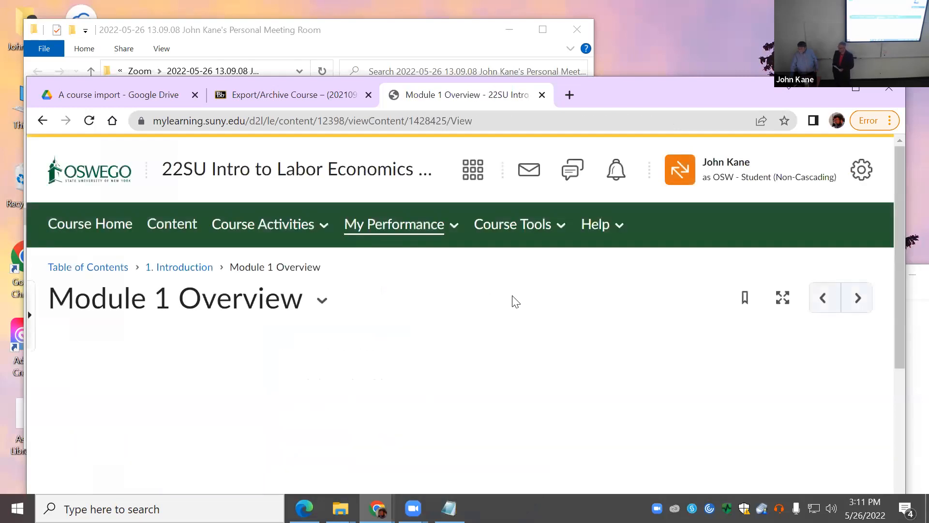
scroll(844, 402, down, 10)
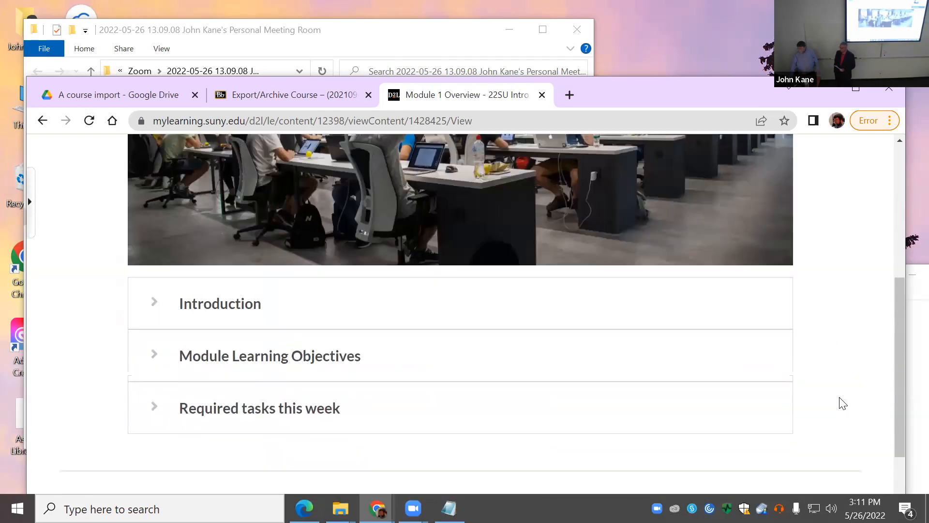
scroll(845, 400, up, 3)
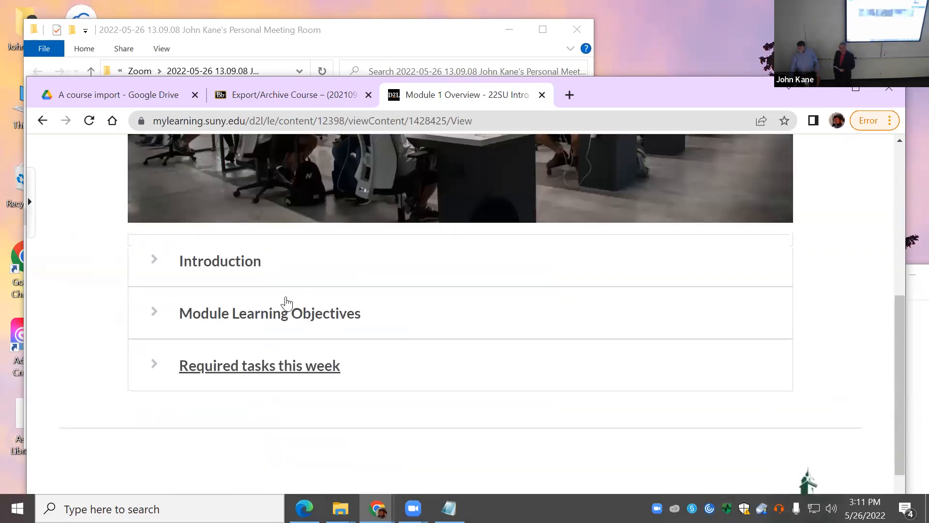
Step: Expand and collapse the Introduction, Learning Objectives and Required tasks sections, then advance to SmartBook Module 1
click(224, 267)
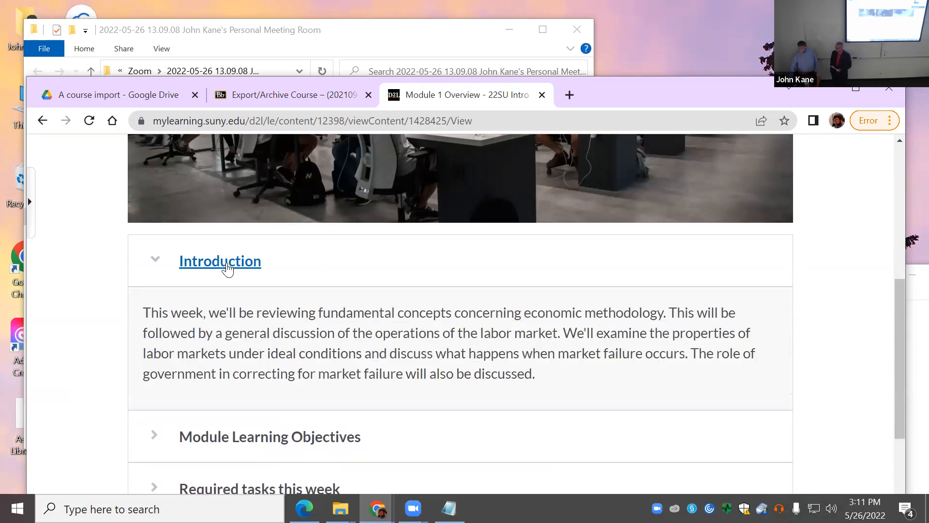
click(227, 269)
click(265, 321)
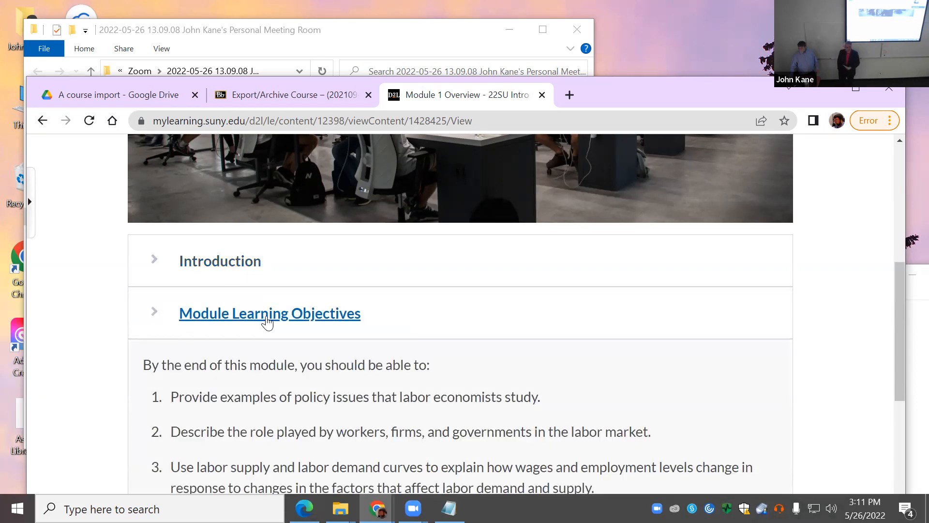
click(266, 321)
click(267, 293)
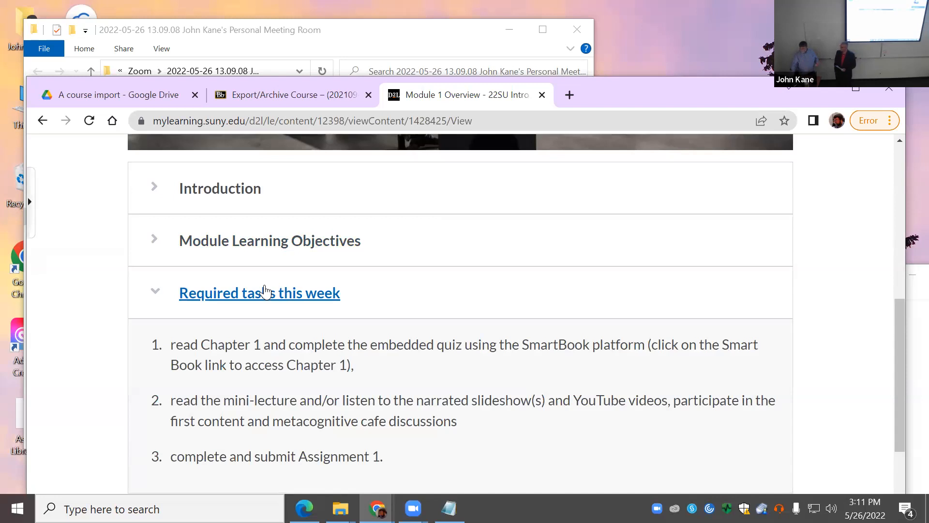
click(259, 303)
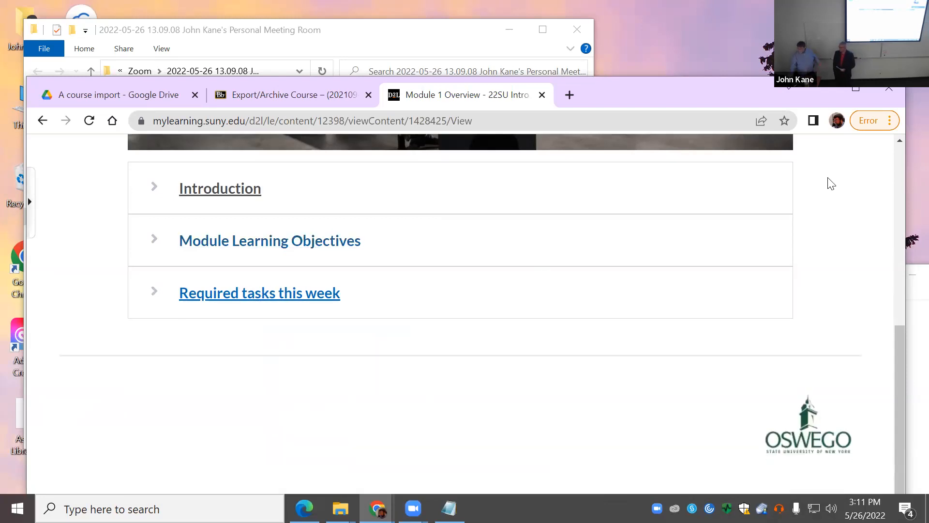
scroll(834, 207, up, 5)
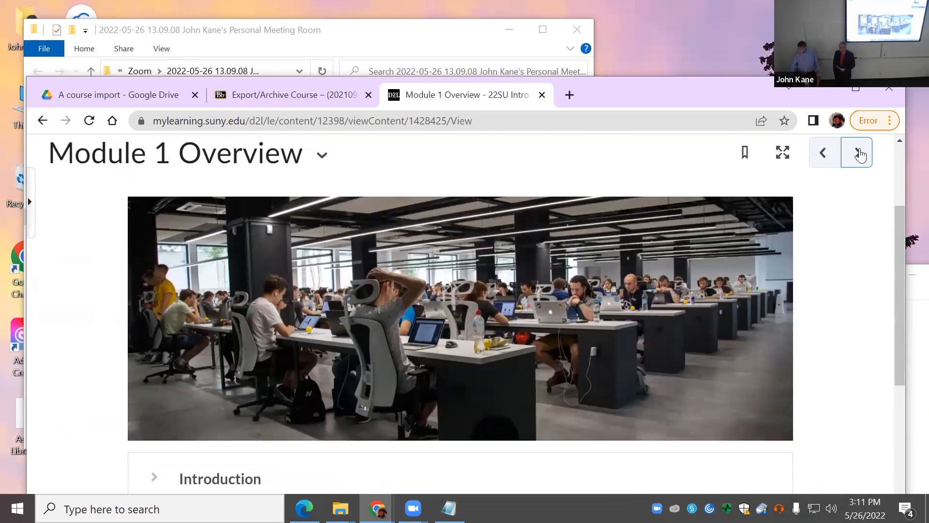
click(857, 154)
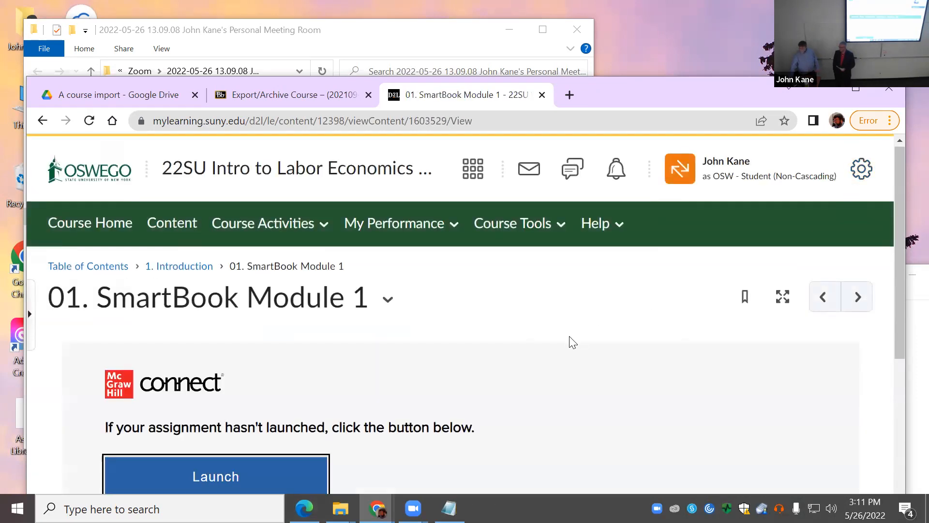
Step: Advance past SmartBook Module 1 to the Module 1 checklist topic
scroll(573, 338, down, 3)
scroll(572, 340, up, 2)
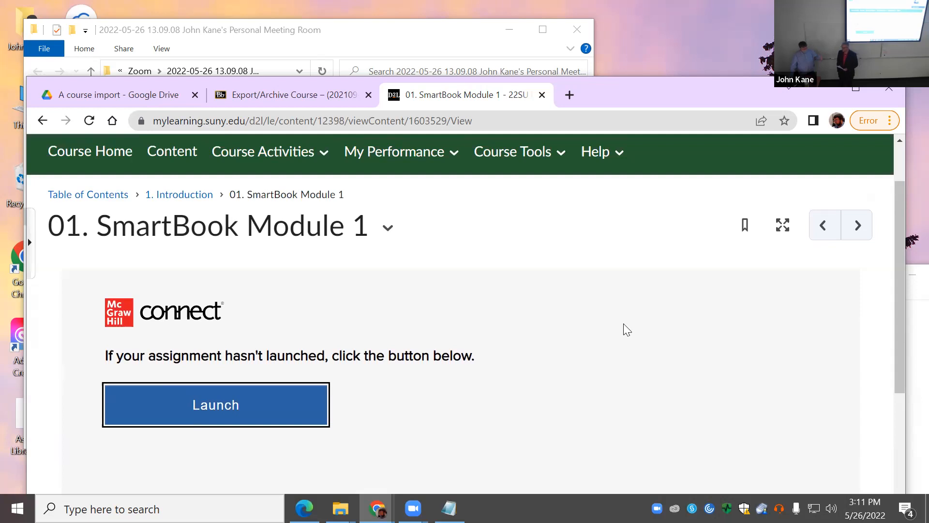
click(852, 230)
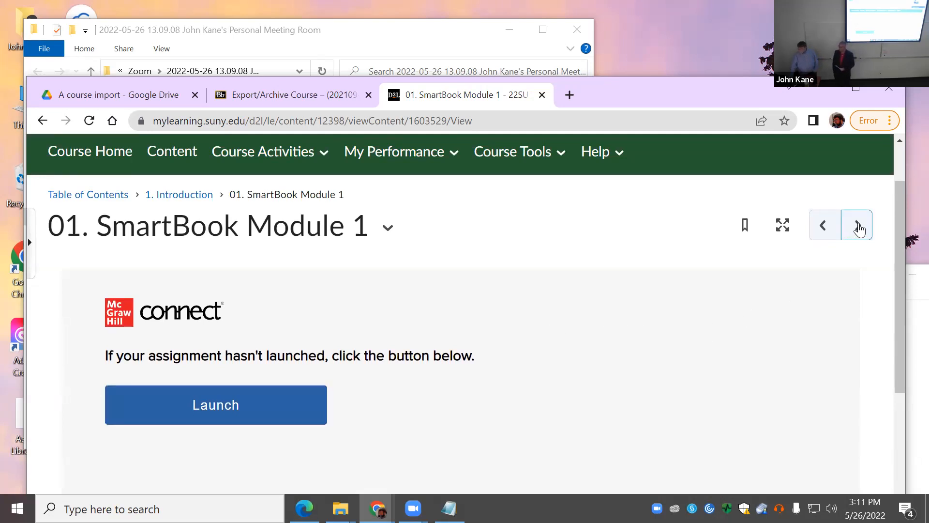
click(859, 230)
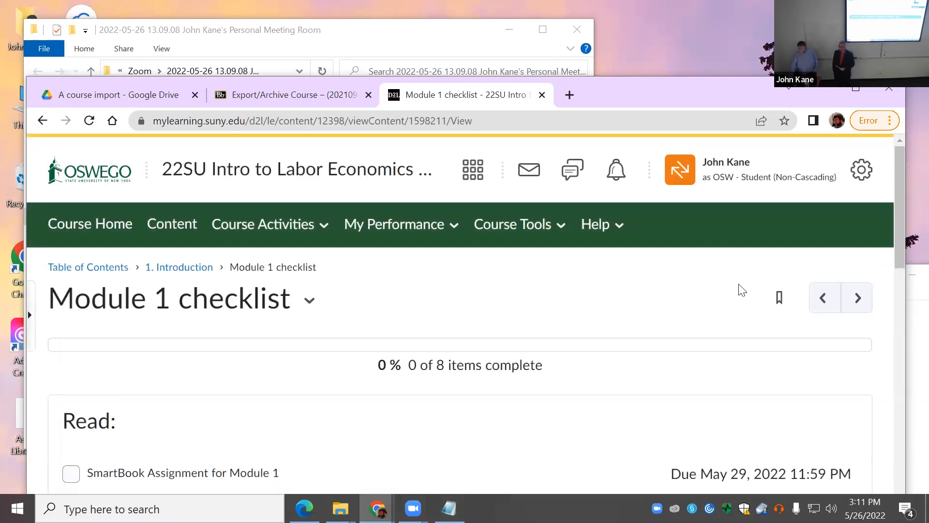
scroll(504, 395, down, 3)
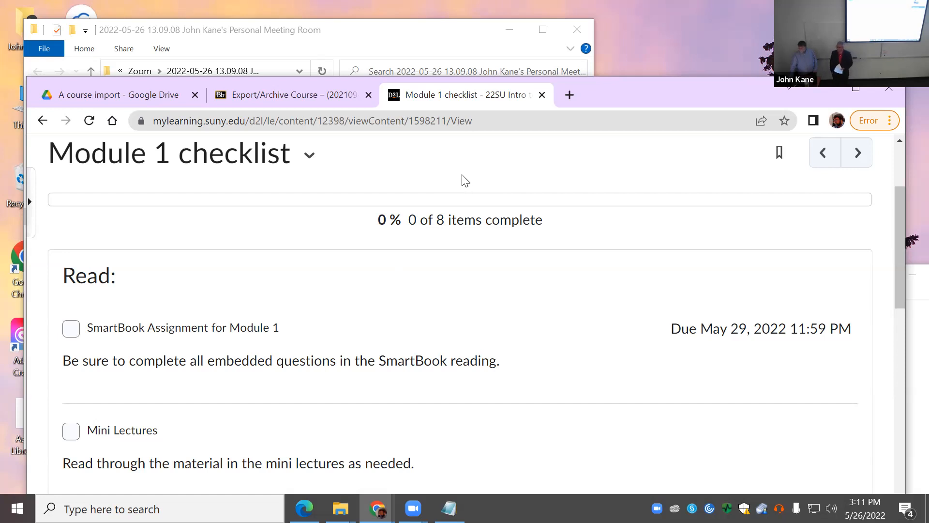
Step: Refresh the export package list in the Blackboard tab, then return to the Module 1 checklist
click(273, 95)
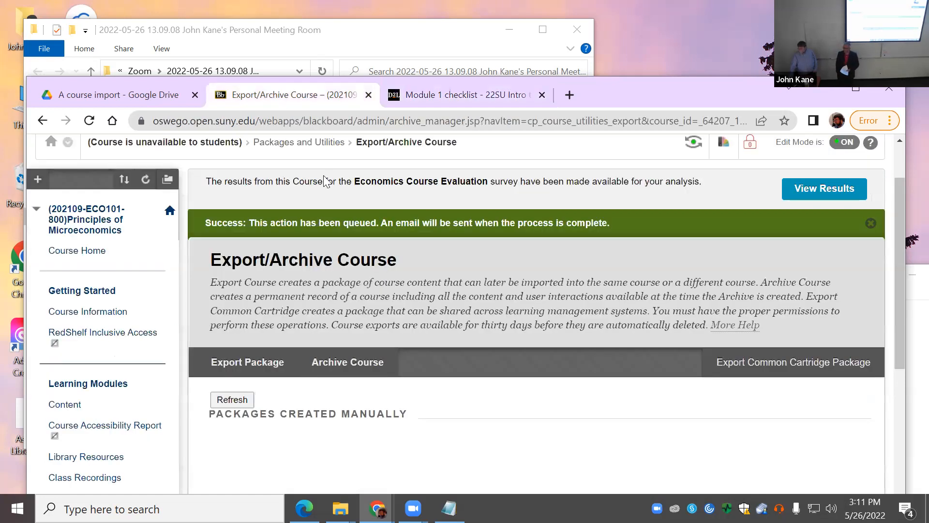
click(240, 400)
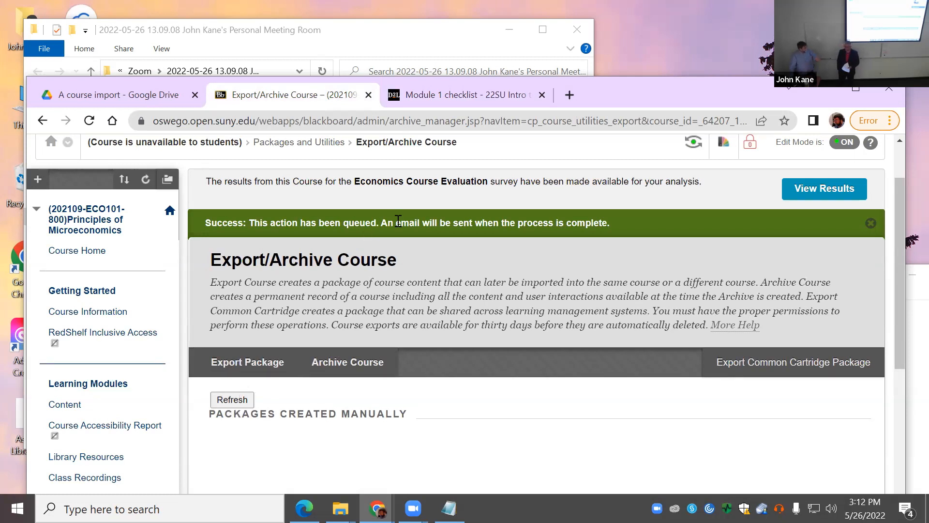
click(434, 99)
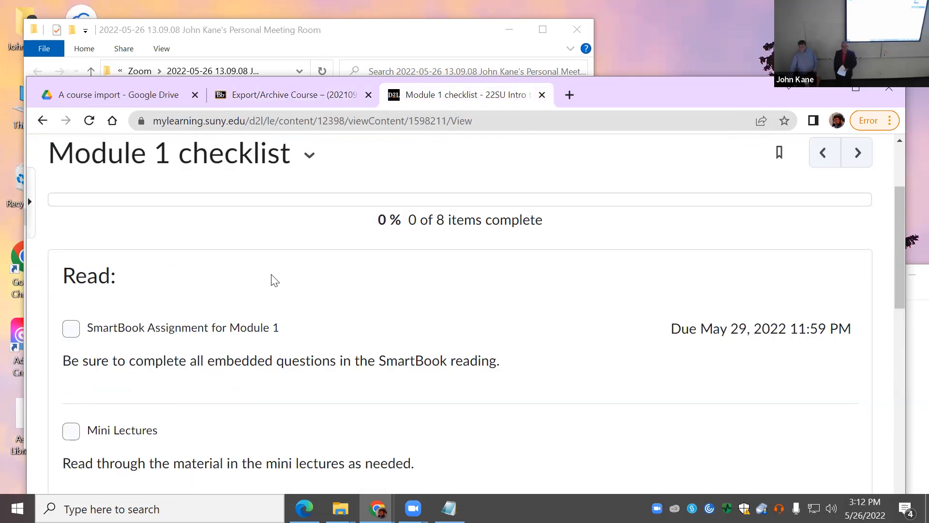
scroll(303, 292, down, 3)
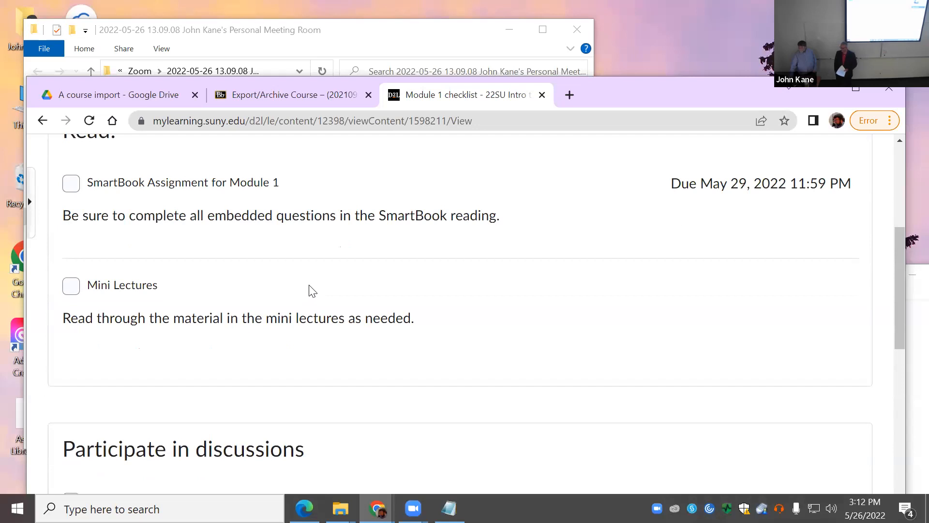
scroll(310, 285, up, 2)
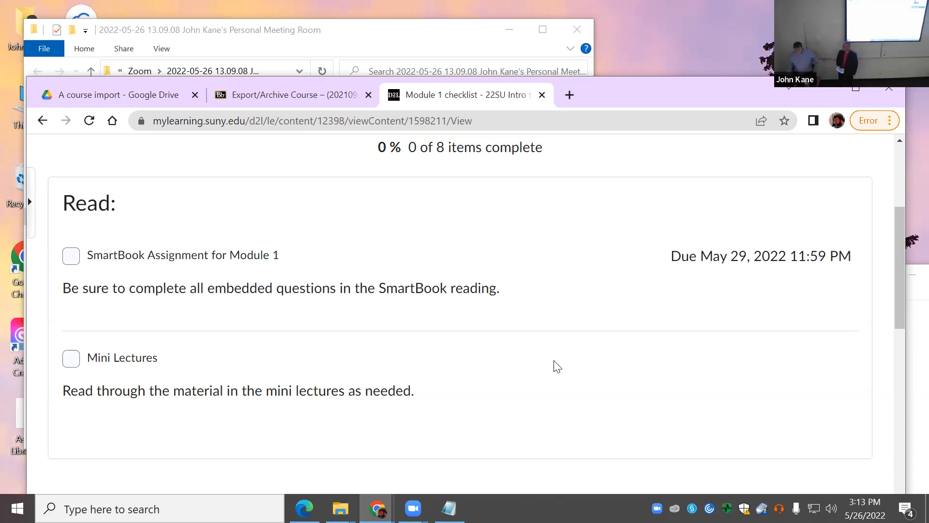
scroll(716, 375, down, 3)
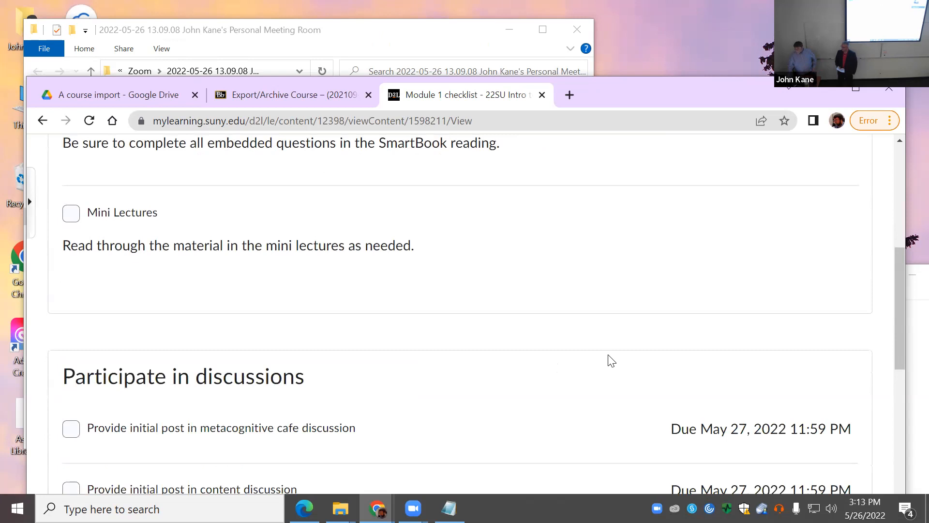
scroll(611, 361, down, 12)
scroll(611, 360, up, 15)
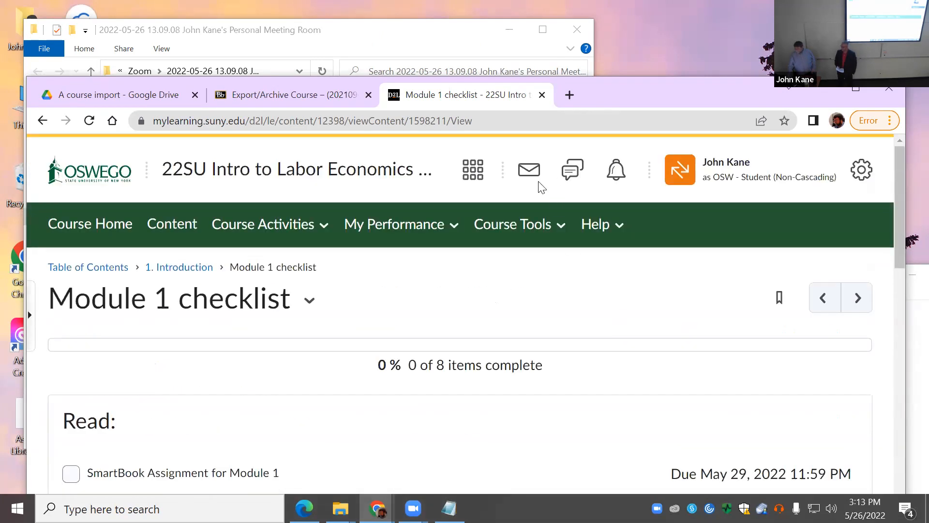
click(338, 97)
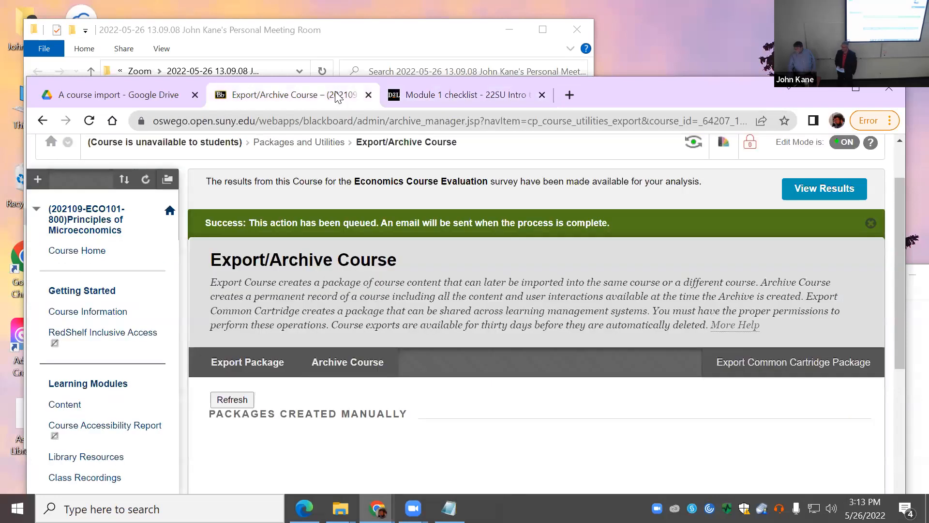
click(493, 96)
scroll(535, 226, down, 5)
middle_click(536, 229)
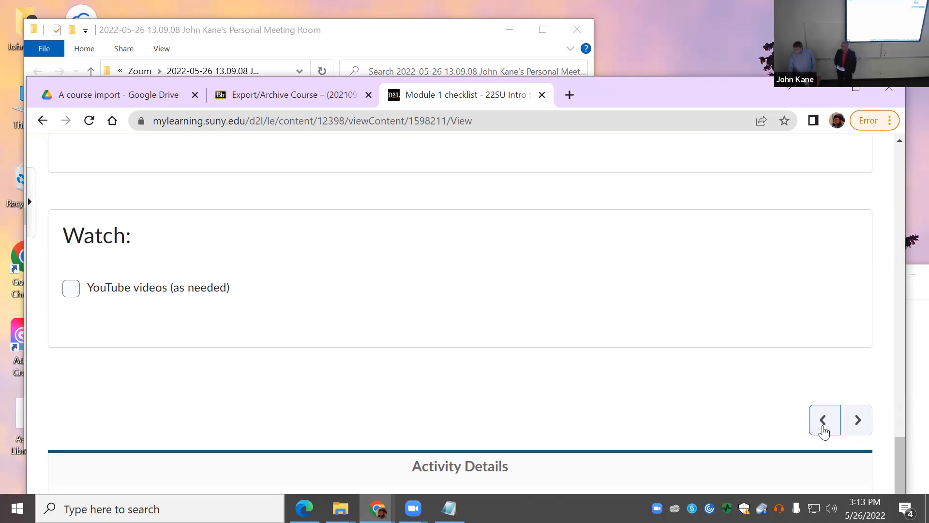
Step: Preview Mini-lectures 1.1–1.3, Content Discussion 1 and the Metacognitive Cafe 1 topic
click(858, 420)
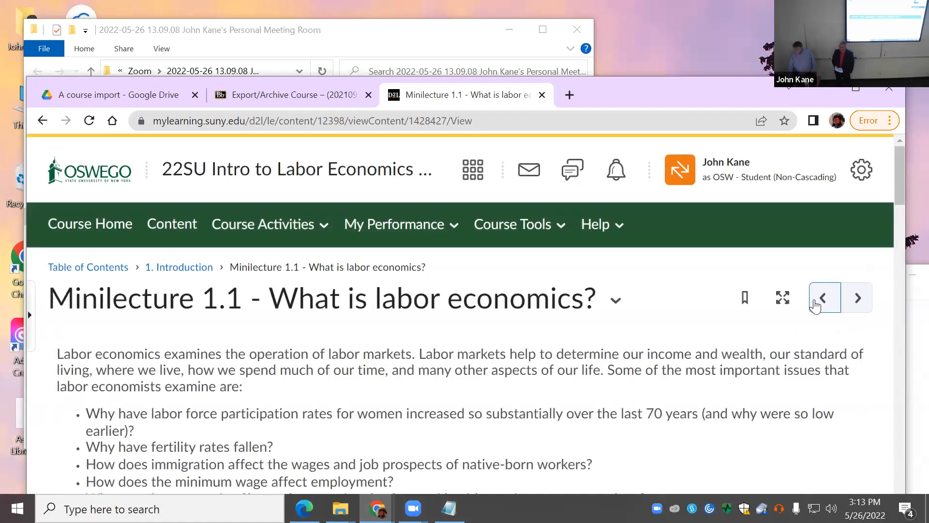
click(857, 301)
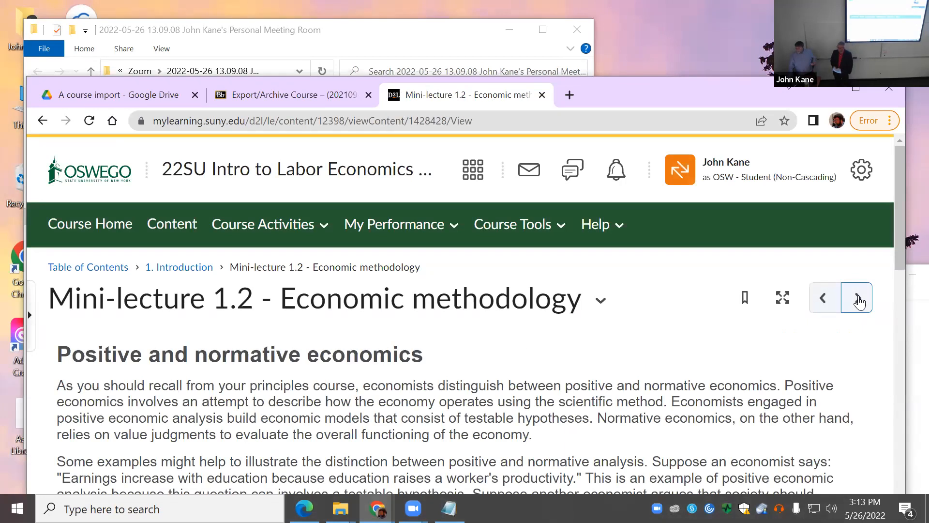
click(858, 301)
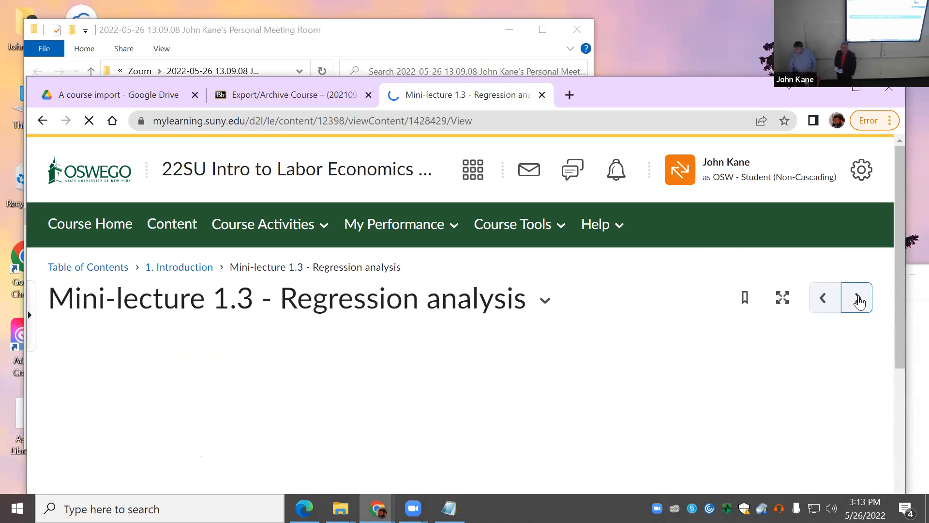
click(858, 297)
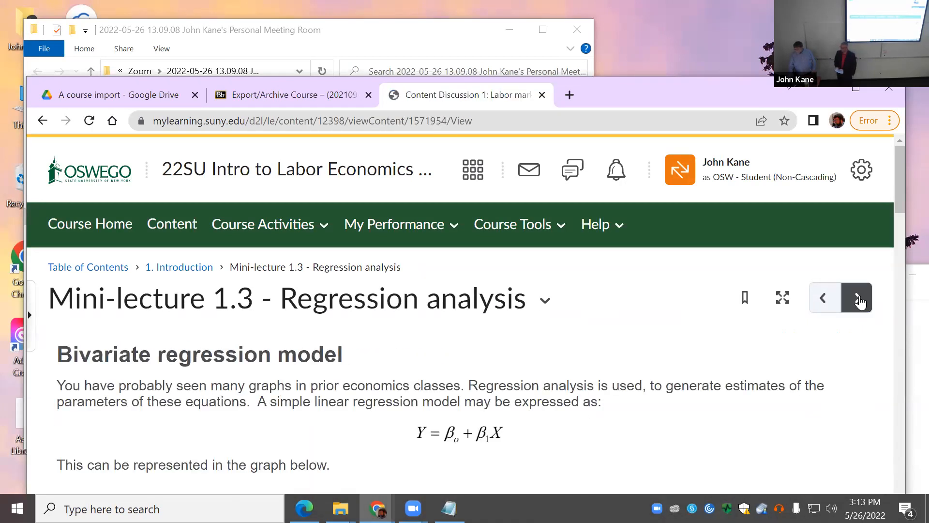
scroll(779, 377, down, 3)
scroll(782, 375, up, 3)
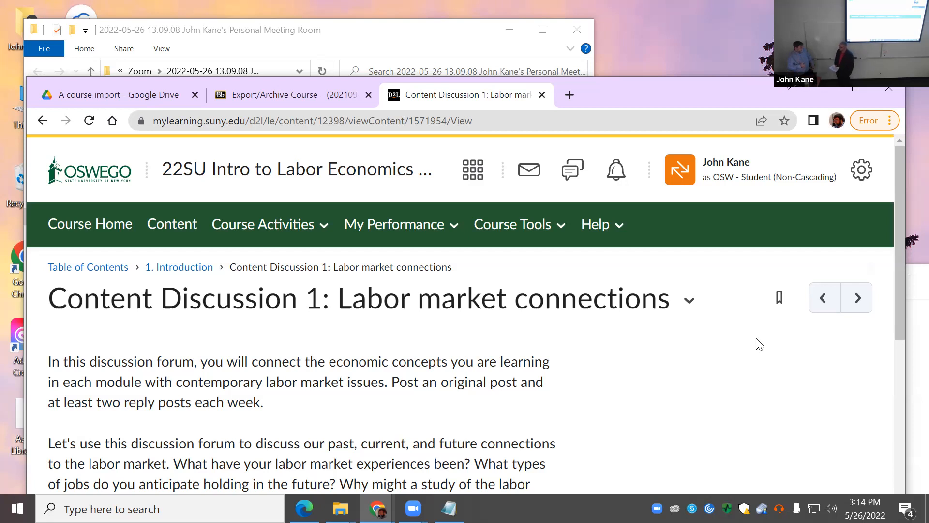
click(866, 310)
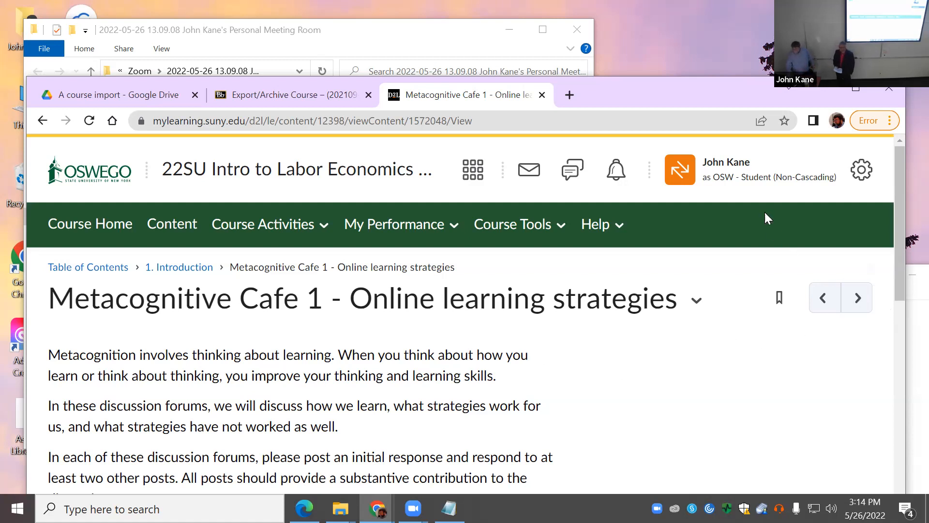
Step: Exit student view back to the instructor role and return to the Blackboard export page
click(685, 172)
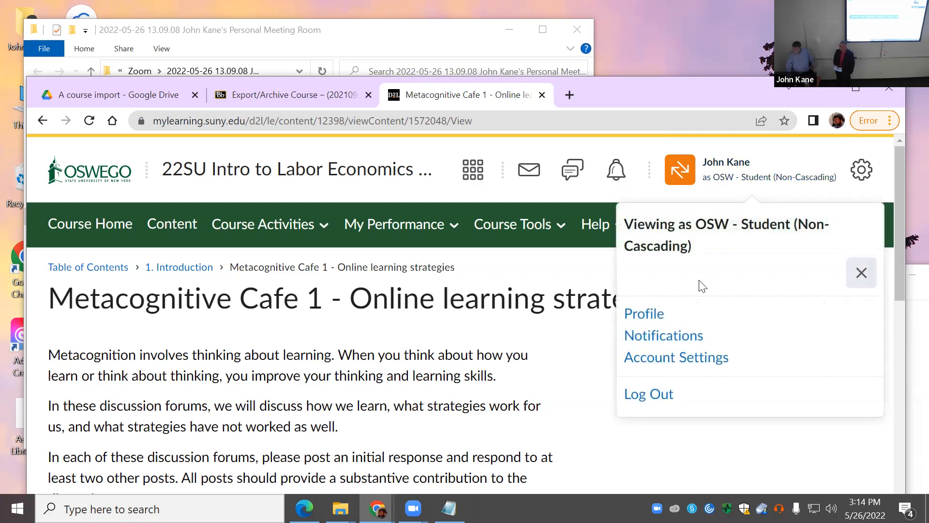
click(856, 277)
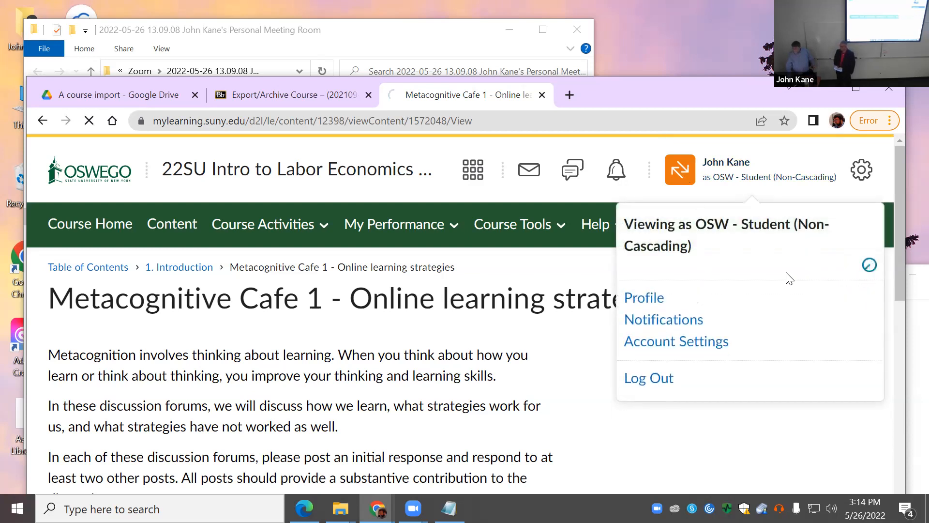
click(310, 95)
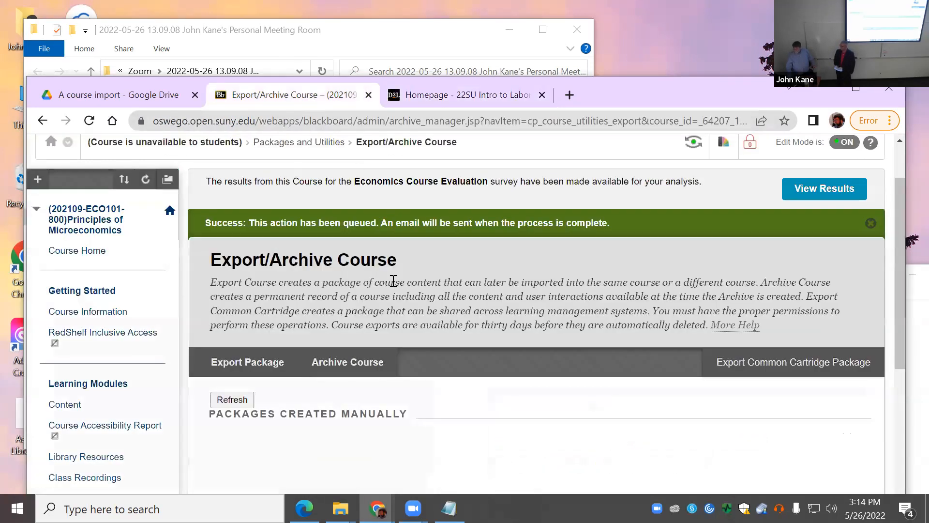
click(240, 400)
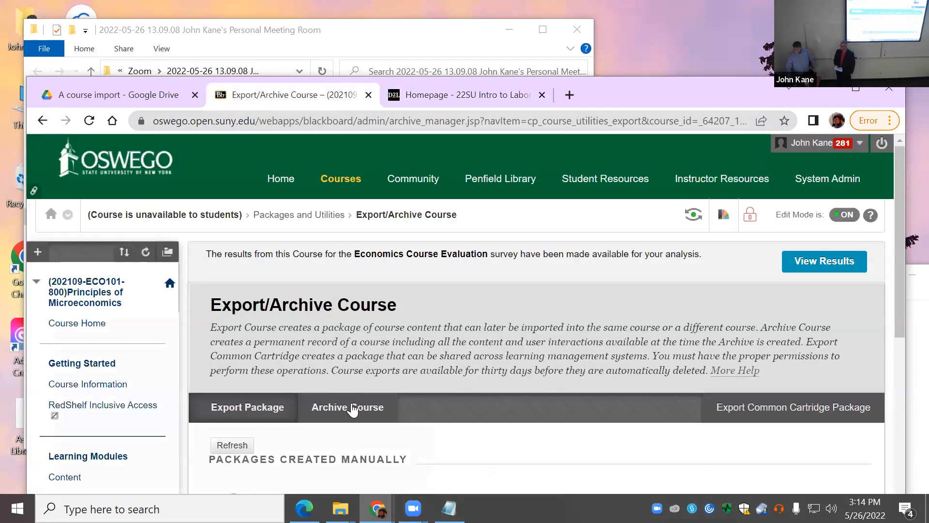
scroll(369, 398, down, 3)
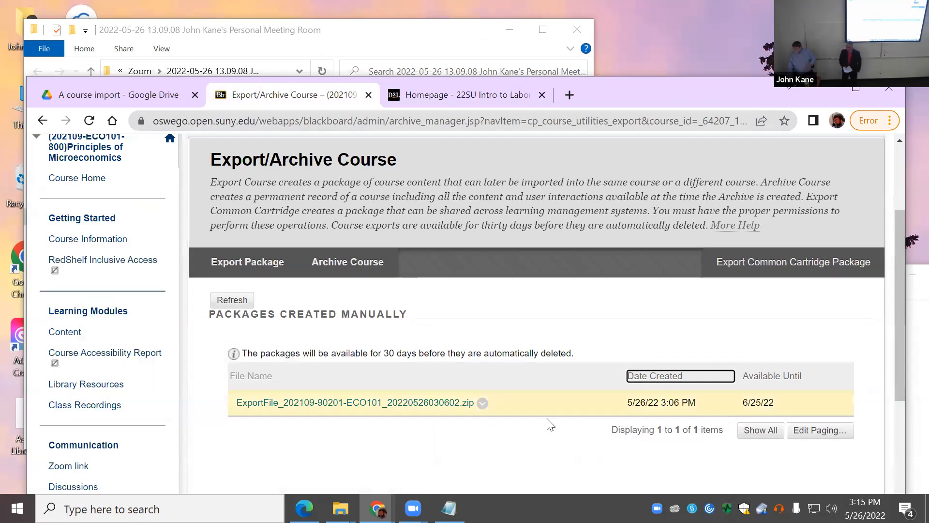
click(451, 407)
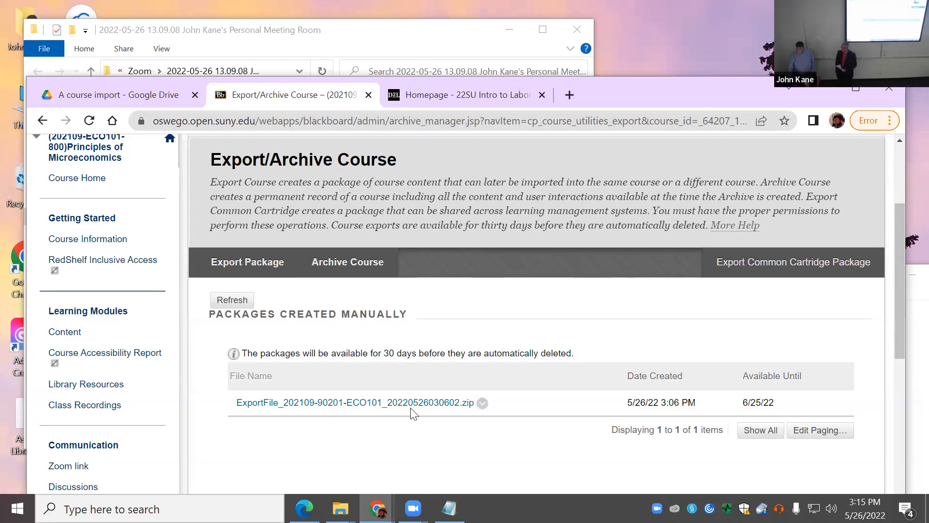
Step: View the 'A course import' folder in Google Drive, then return to the Brightspace homepage
click(147, 99)
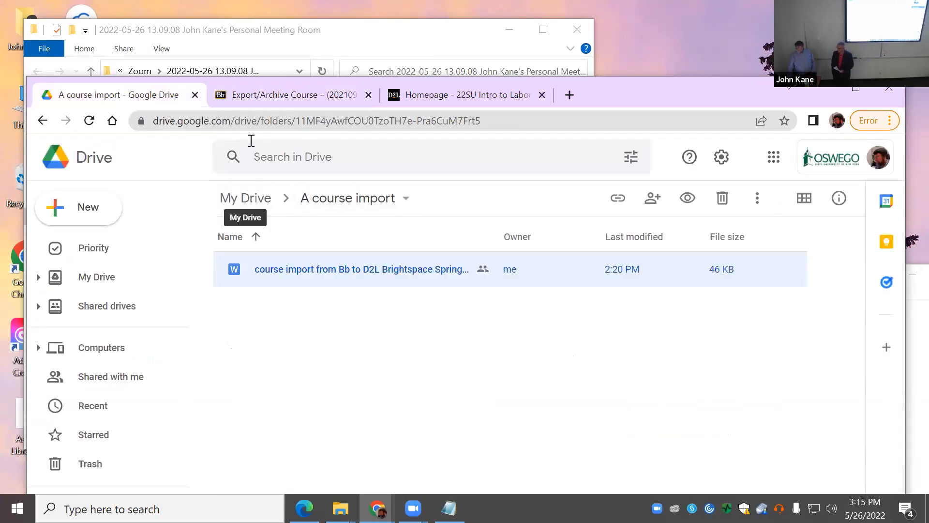
click(471, 95)
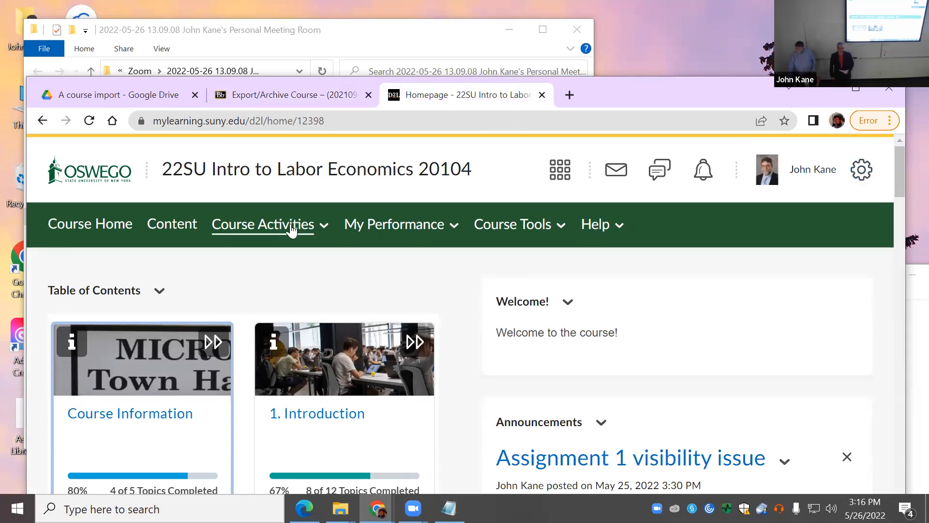
Step: Open Import/Export/Copy Components for 22SU Intro to Labor Economics 20104 and list available courses
click(863, 172)
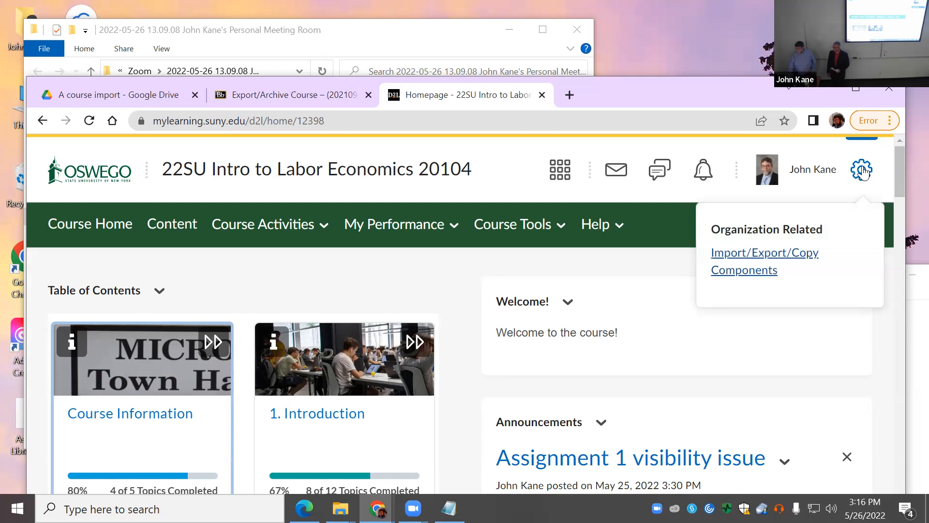
click(751, 267)
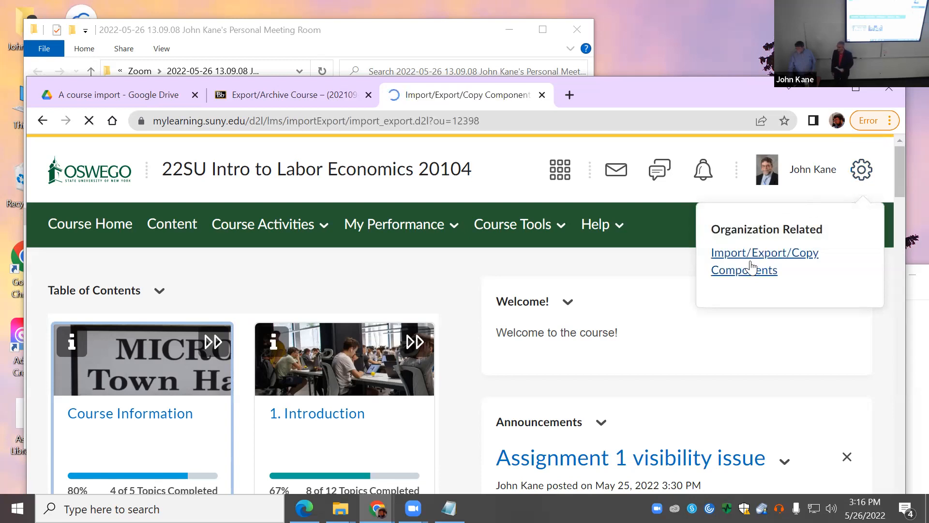
scroll(527, 419, down, 4)
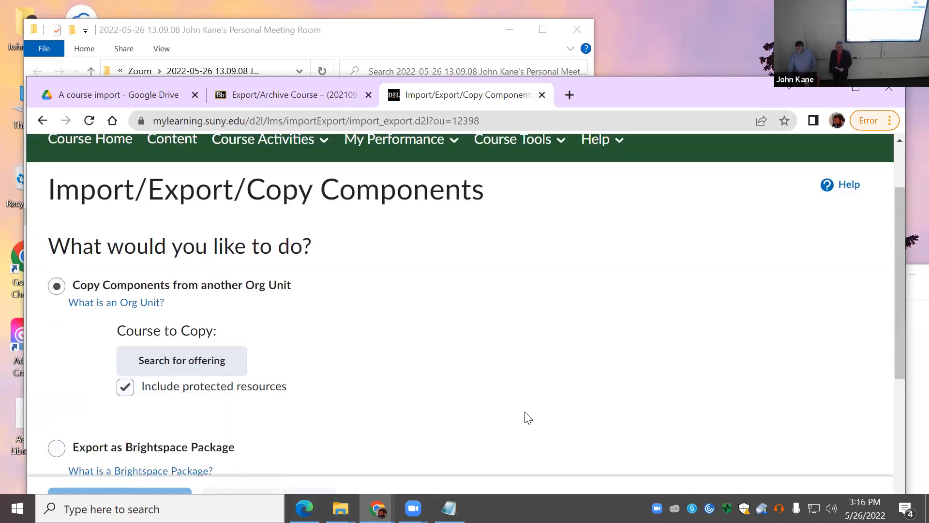
scroll(531, 416, down, 3)
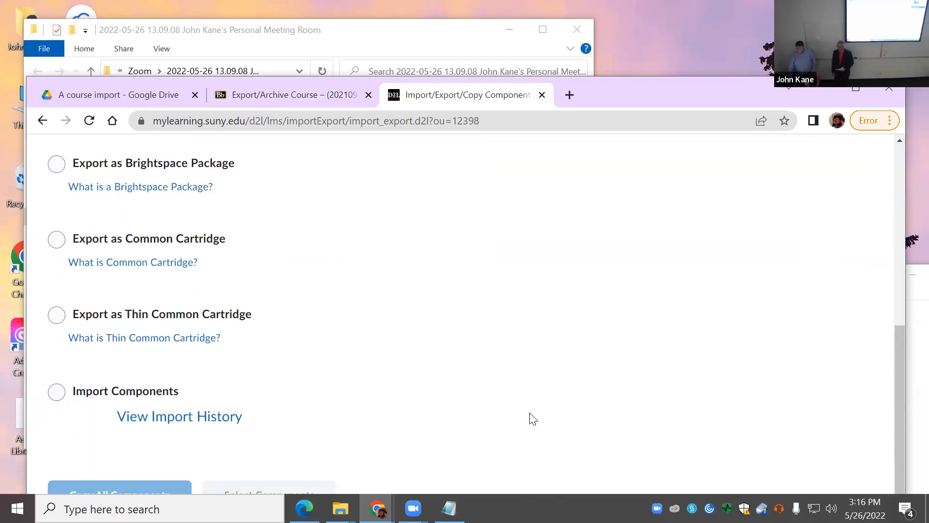
scroll(530, 414, up, 7)
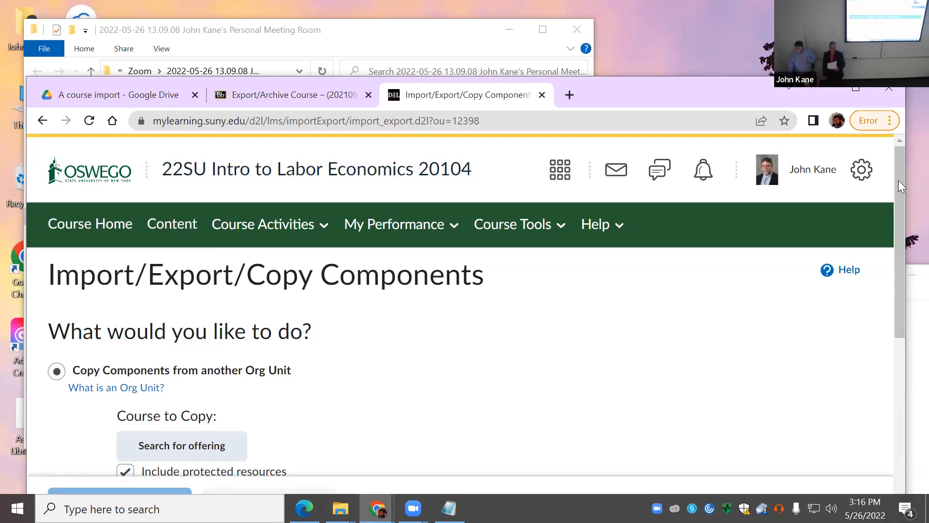
click(557, 174)
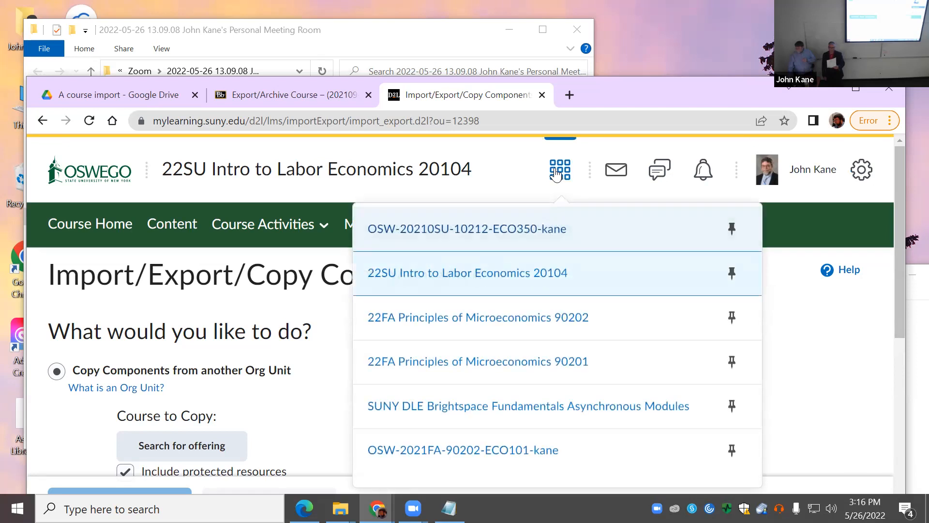
Step: Switch to 22FA Principles of Microeconomics 90201 and show its Organization Related options
click(550, 357)
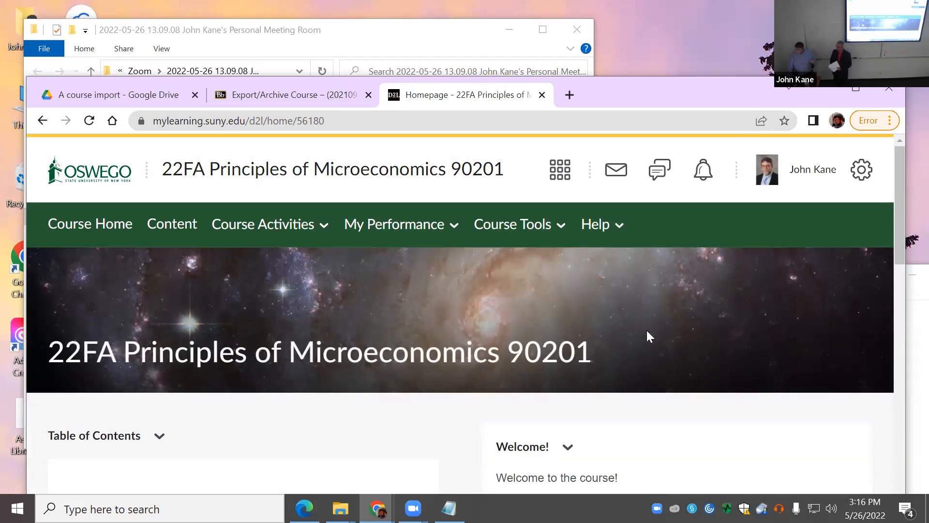
scroll(446, 357, down, 3)
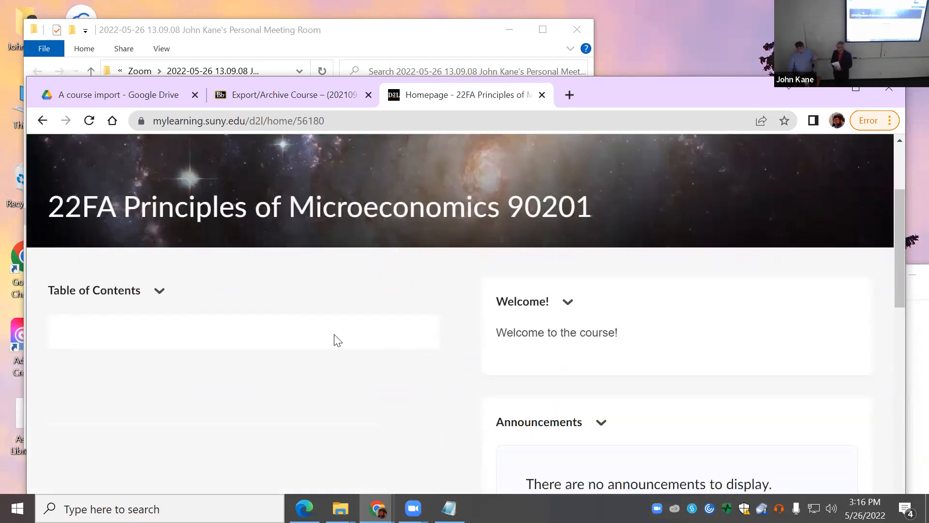
scroll(338, 341, down, 3)
scroll(601, 363, up, 6)
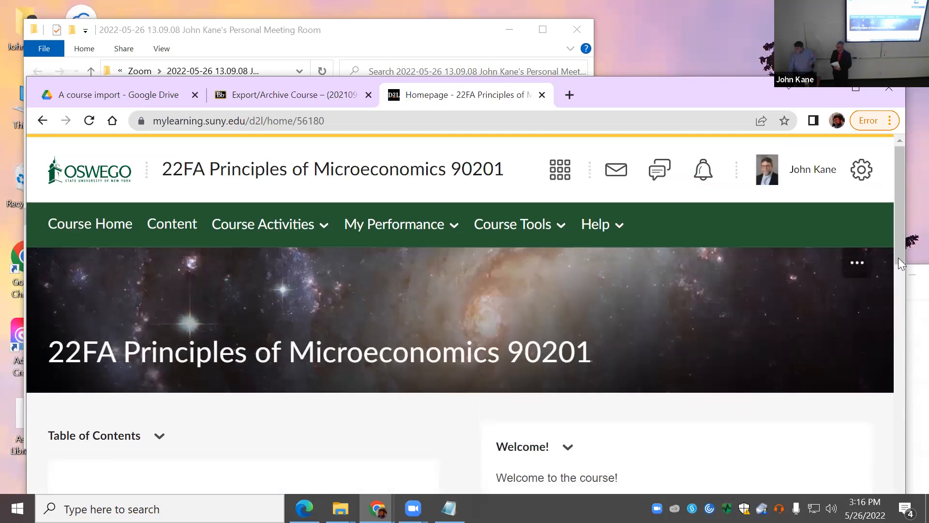
click(862, 175)
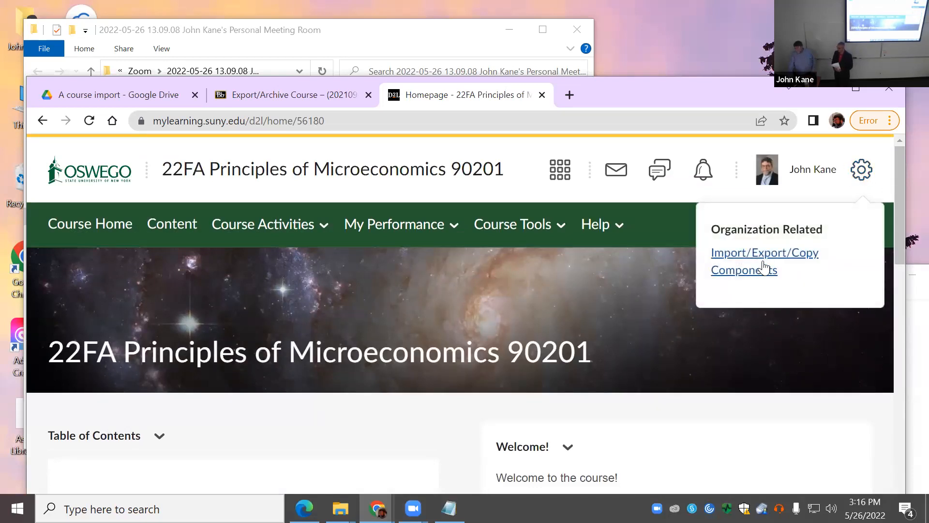
scroll(760, 291, down, 1)
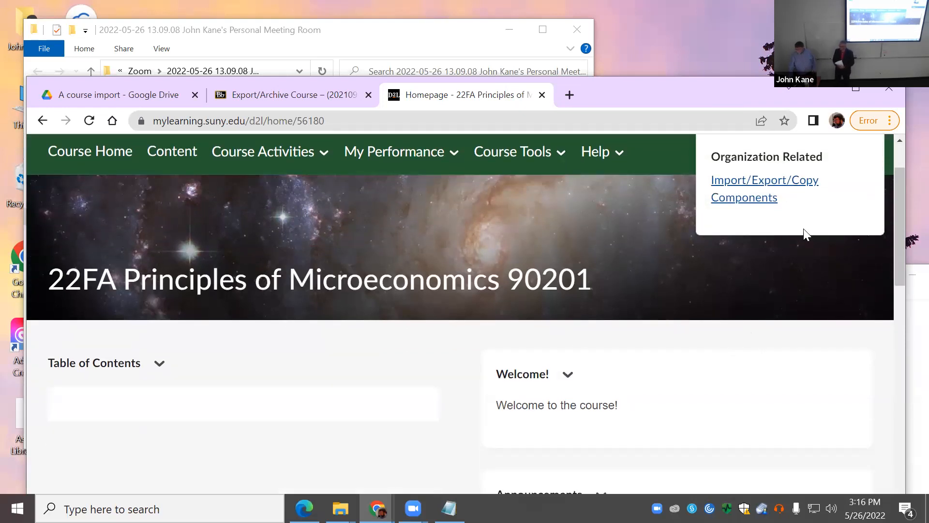
Step: Open this course's Import/Export/Copy Components page and dismiss the Search for offering popup
click(756, 193)
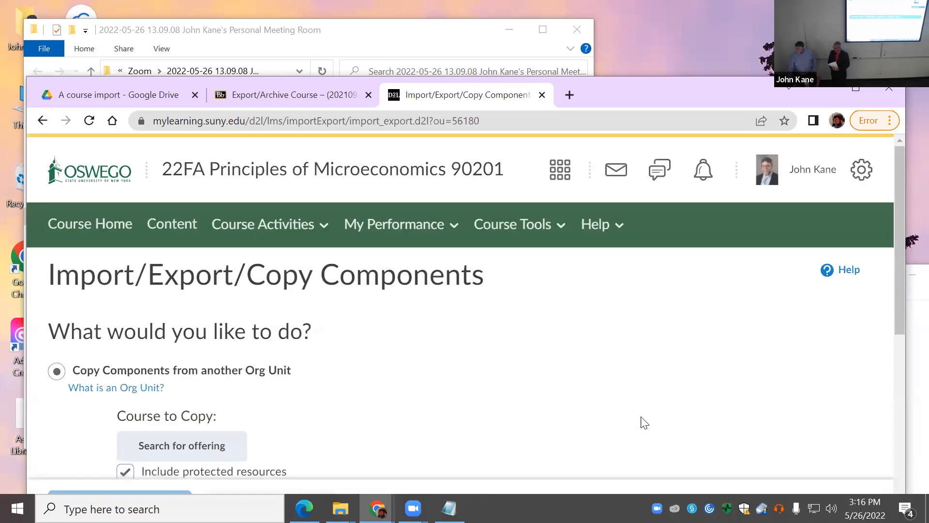
scroll(364, 432, down, 4)
scroll(392, 358, up, 4)
scroll(402, 360, down, 3)
scroll(364, 376, down, 4)
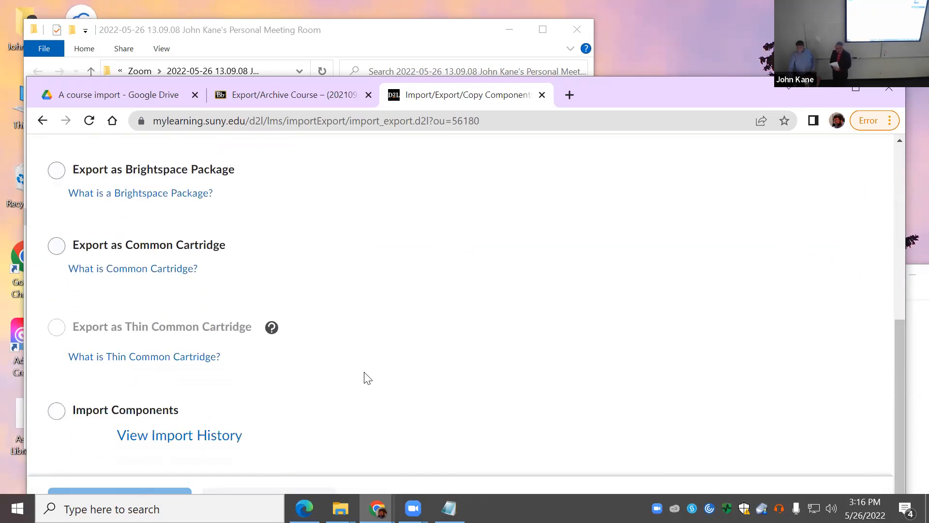
scroll(238, 373, down, 1)
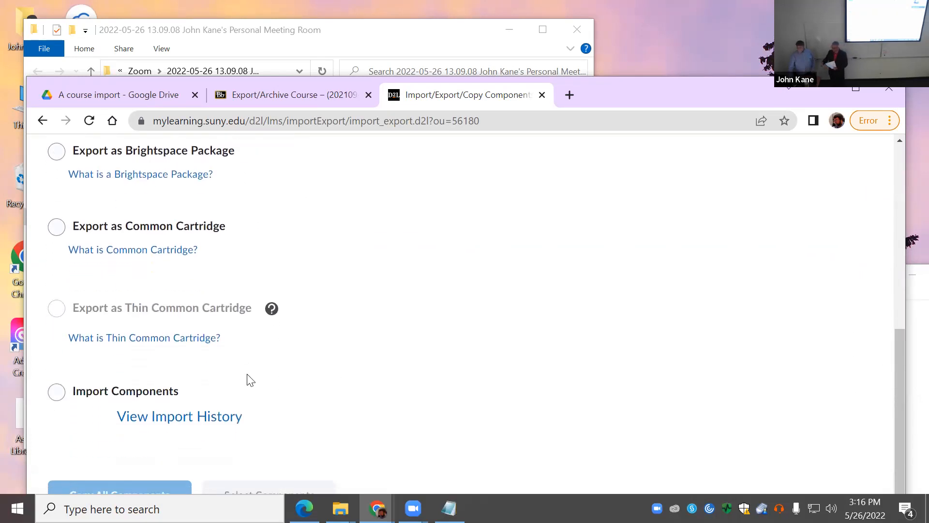
scroll(435, 380, up, 4)
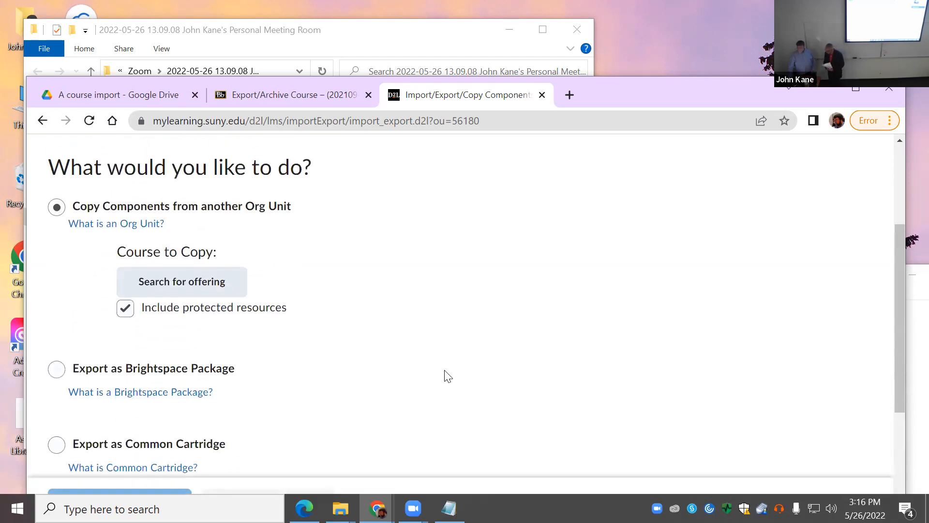
click(181, 290)
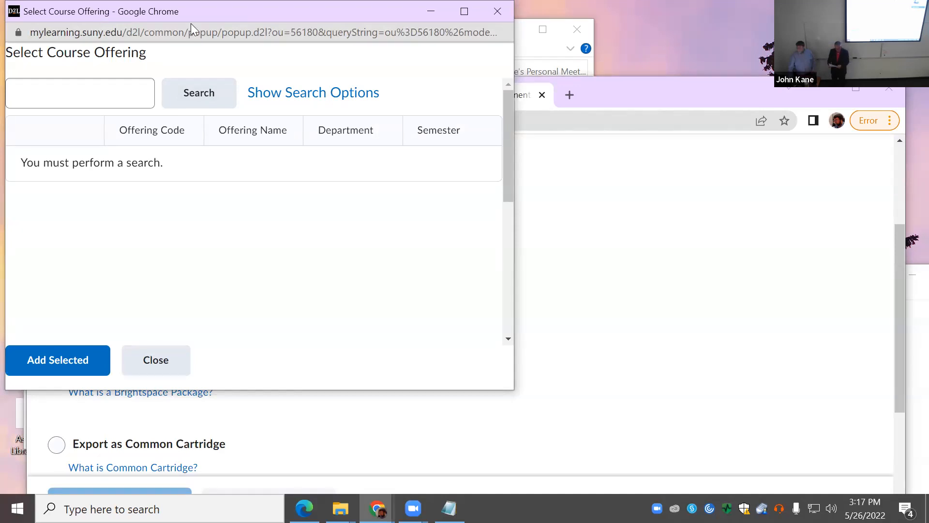
drag(192, 24, 269, 57)
click(233, 393)
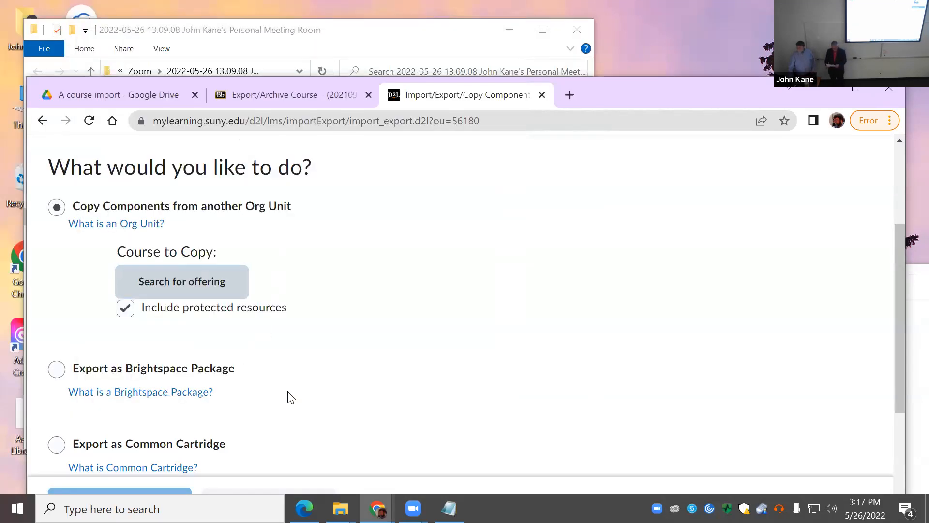
Step: Choose Import Components and start the course package import
scroll(323, 399, down, 4)
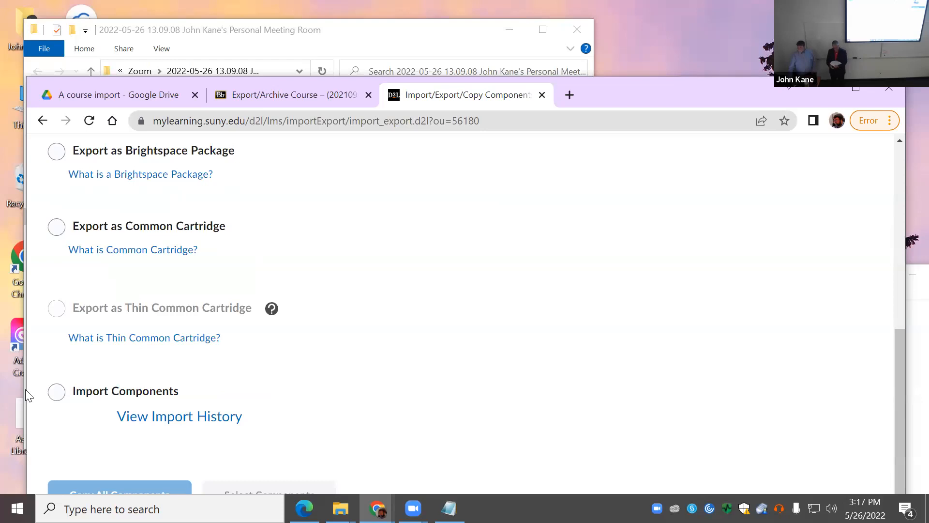
click(57, 393)
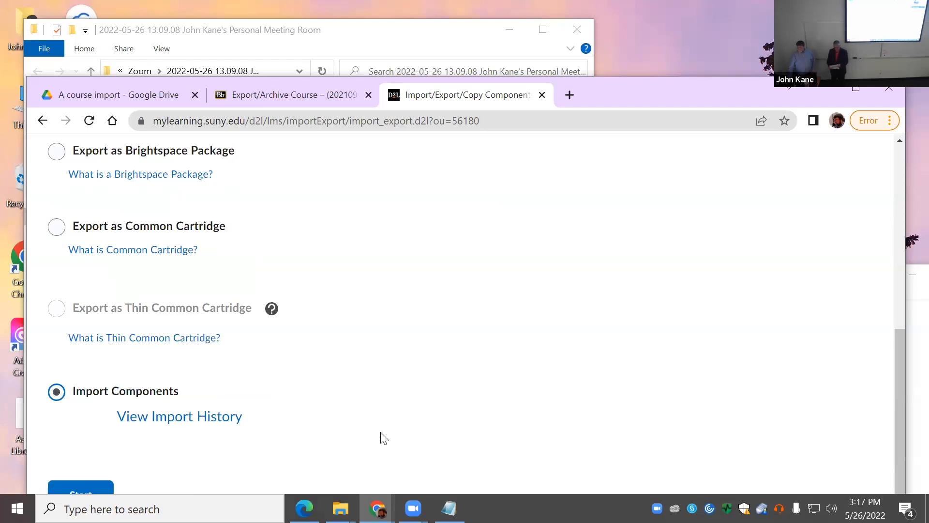
click(89, 491)
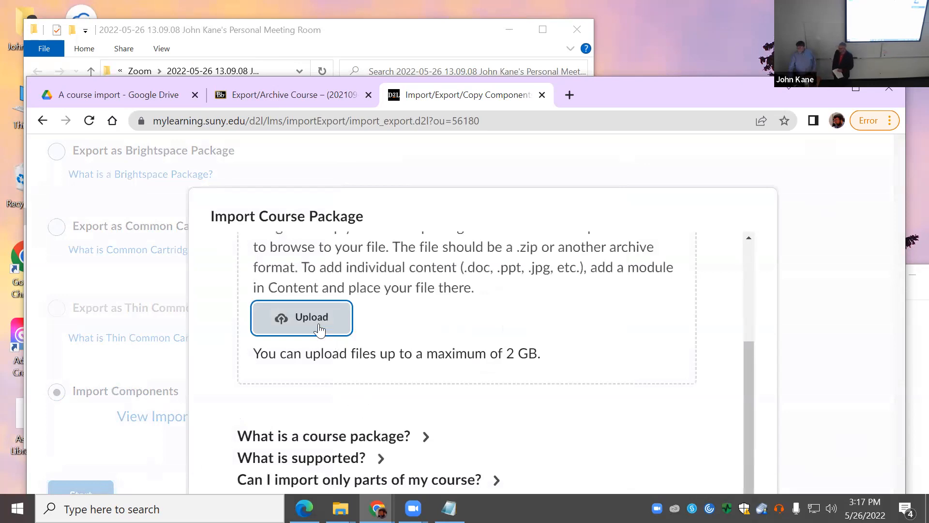
Step: Upload the first ExportFile zip (2.04 MB) from Downloads into the Import Course Package dialog
click(319, 325)
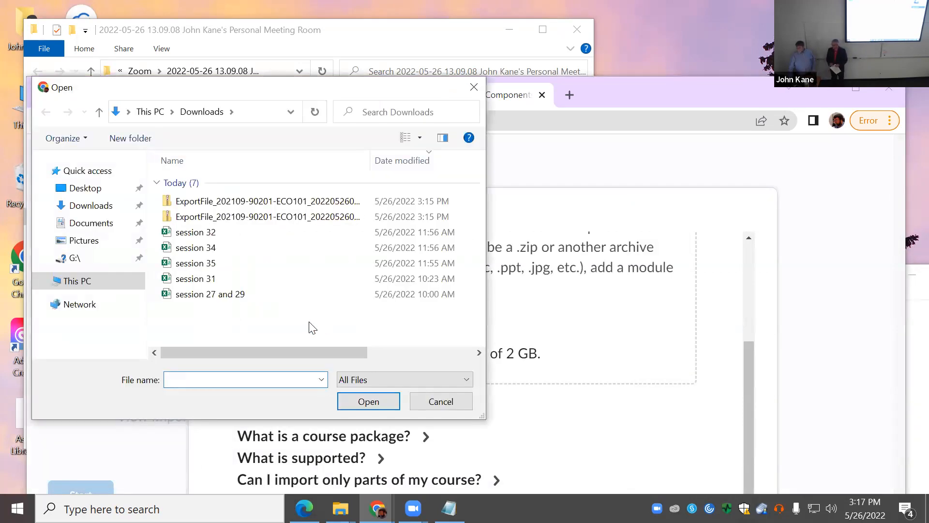
click(291, 201)
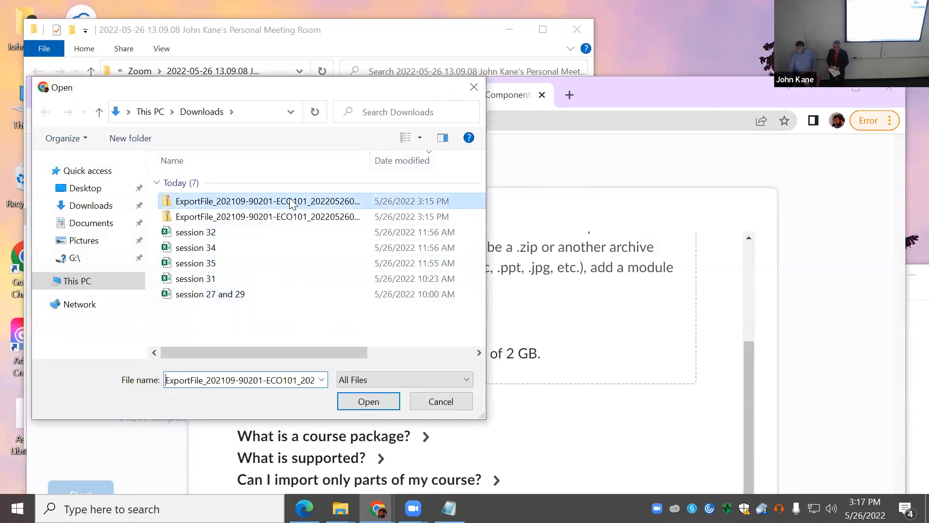
click(375, 409)
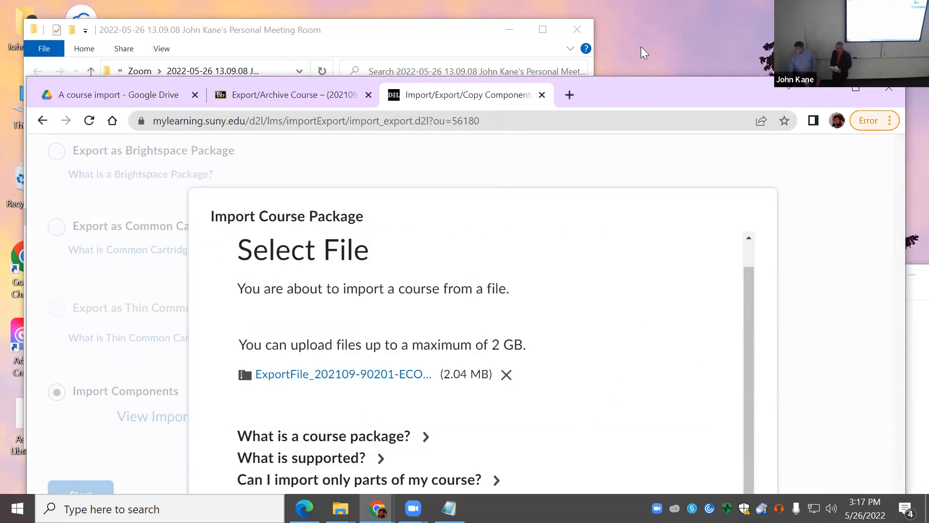
double_click(638, 100)
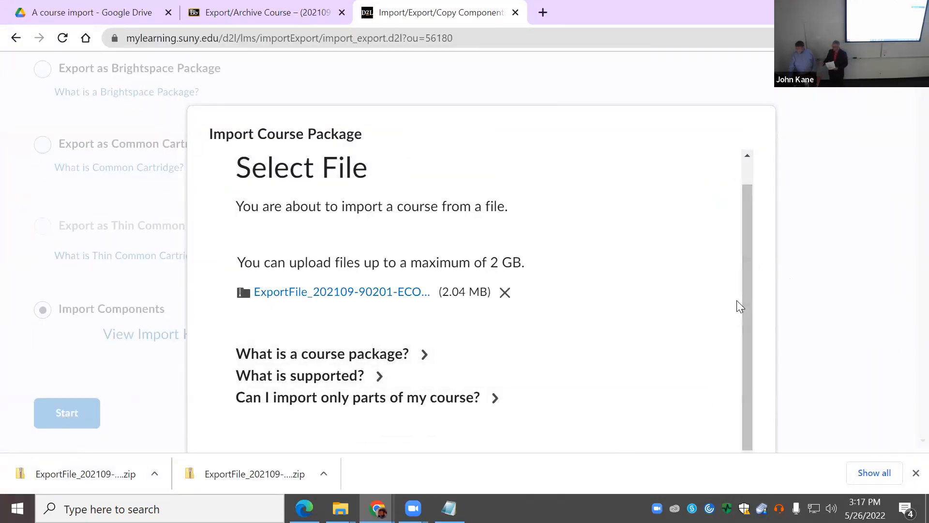
drag(736, 300, 744, 421)
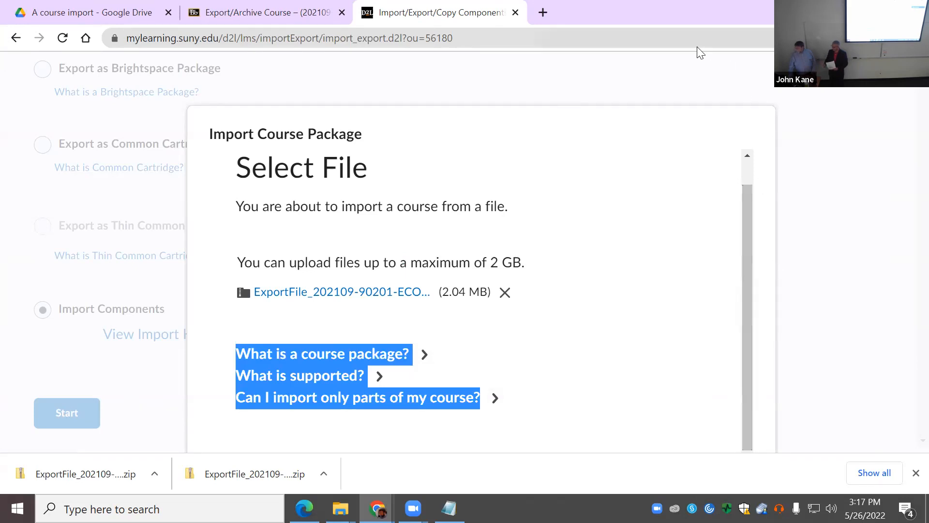
click(915, 473)
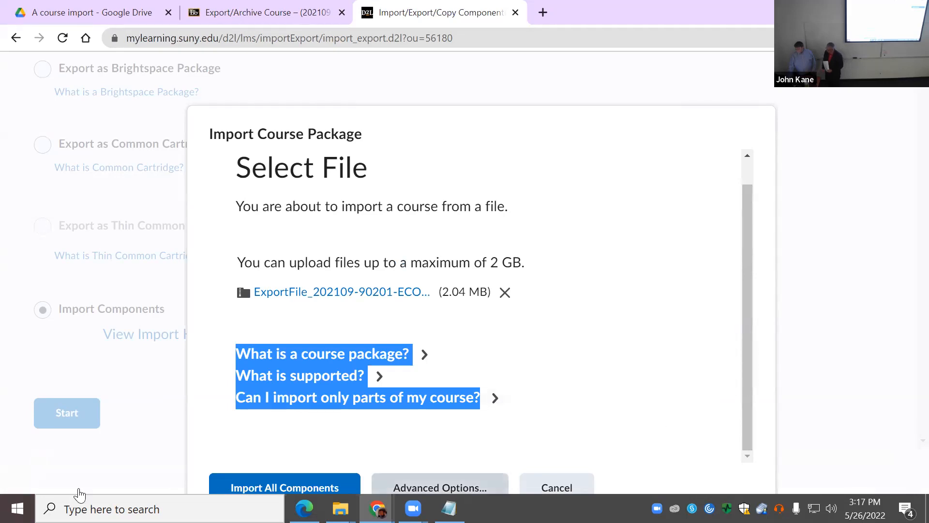
Step: Import all components from the uploaded Blackboard package and let it convert and import
click(286, 488)
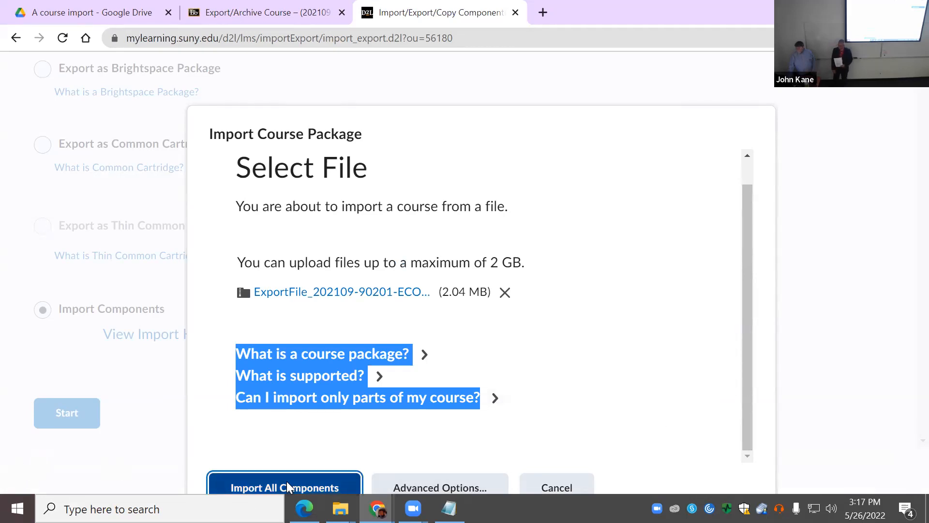
scroll(687, 337, down, 3)
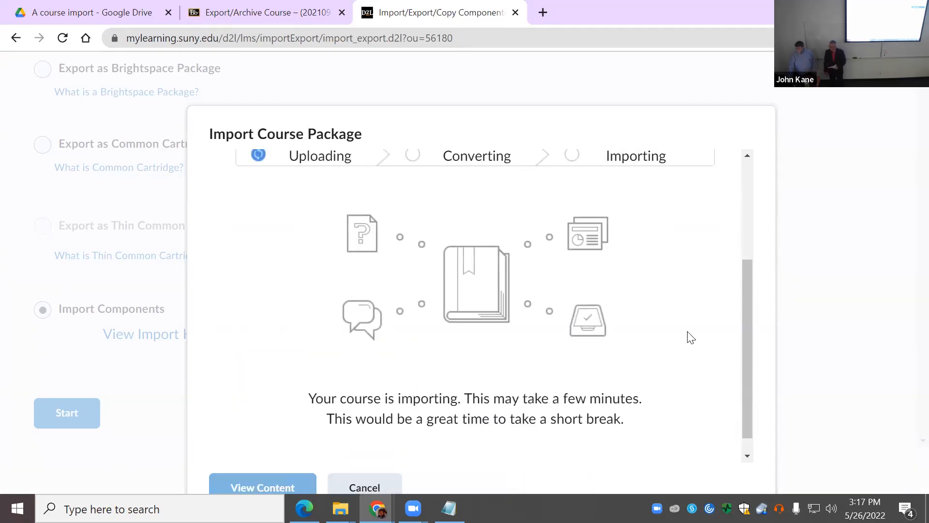
scroll(687, 334, up, 1)
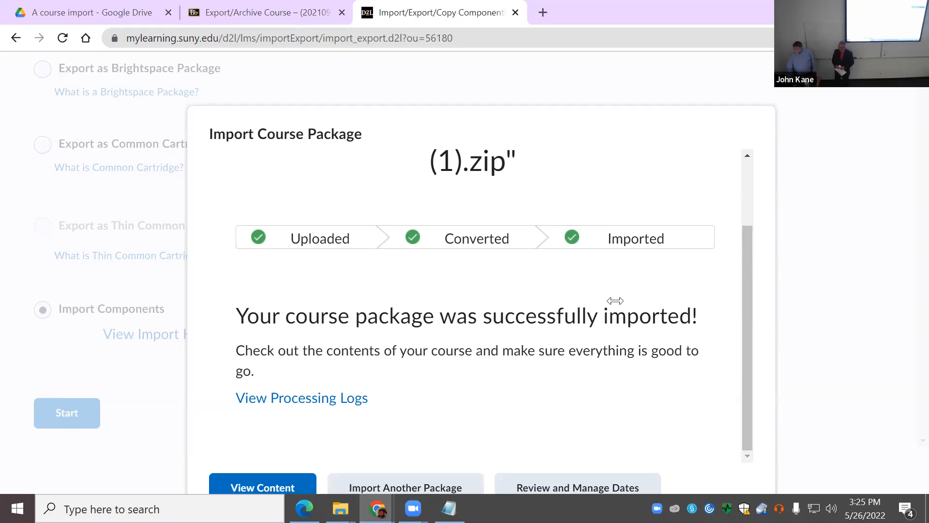
Step: Open the imported course's Content page and expand the Content module's sub-modules
click(295, 487)
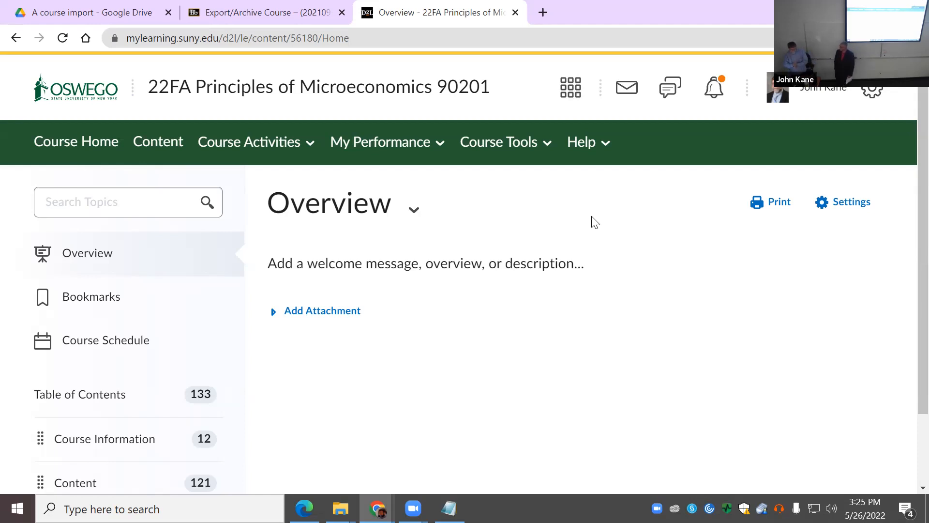
scroll(380, 388, down, 2)
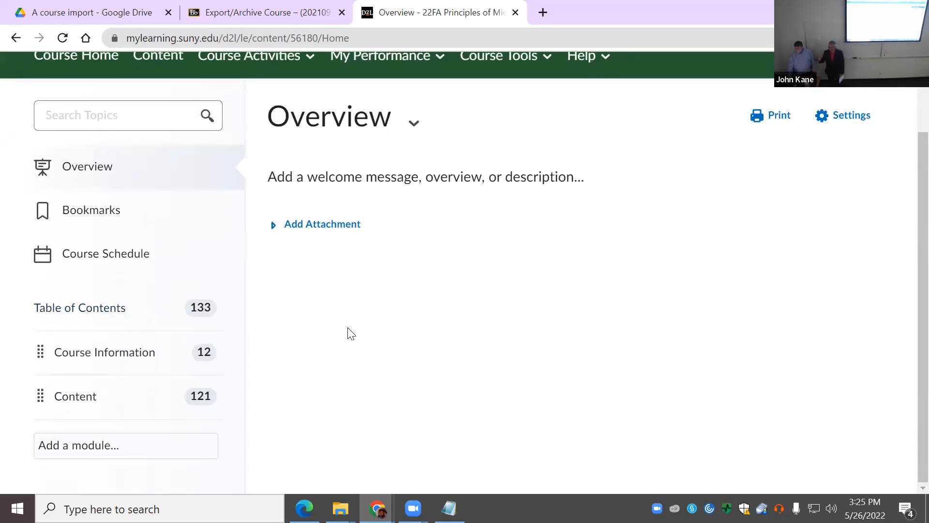
scroll(371, 363, up, 2)
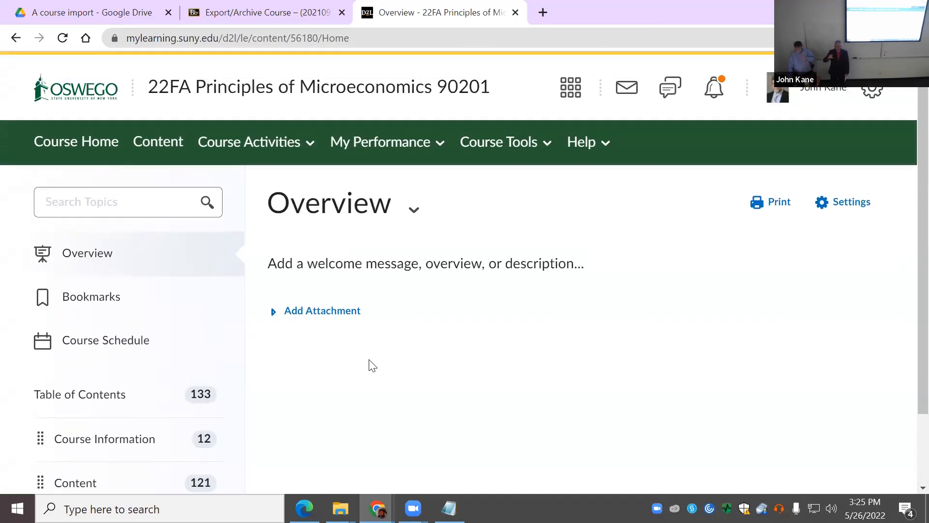
click(165, 148)
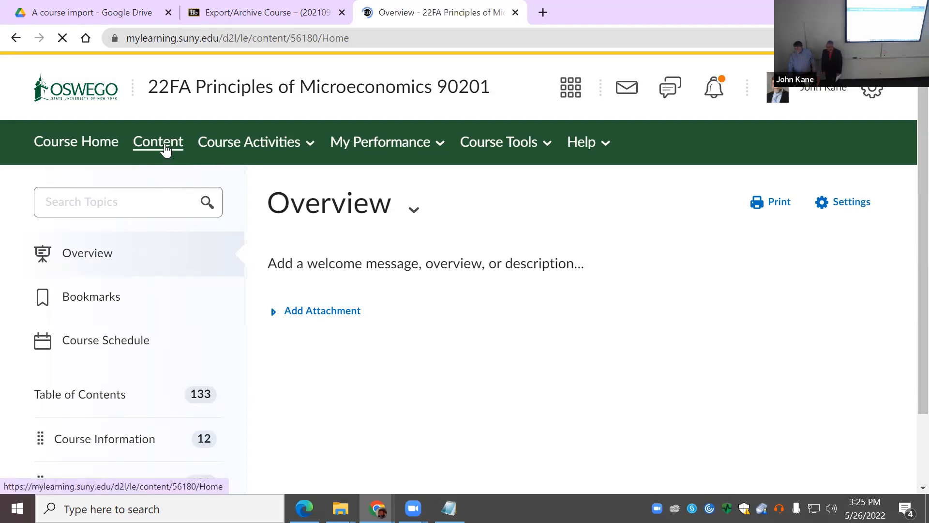
scroll(373, 338, down, 2)
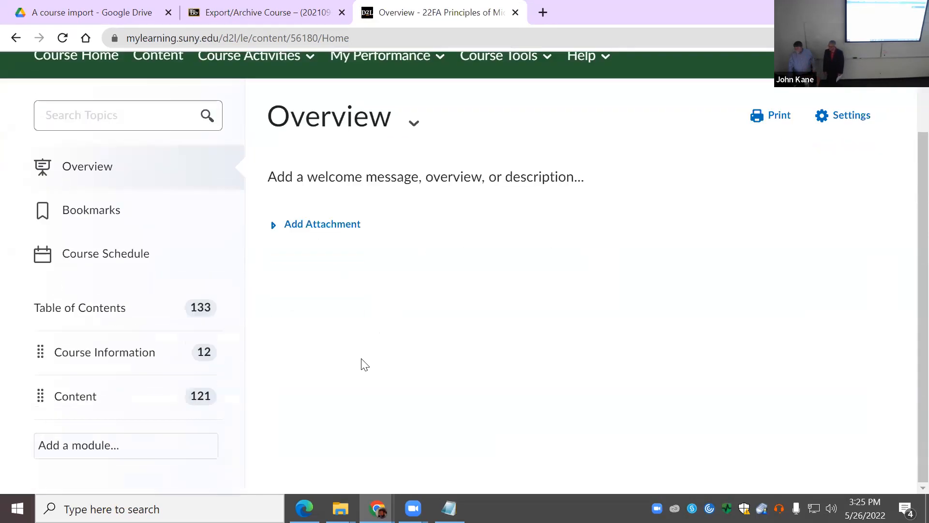
click(75, 402)
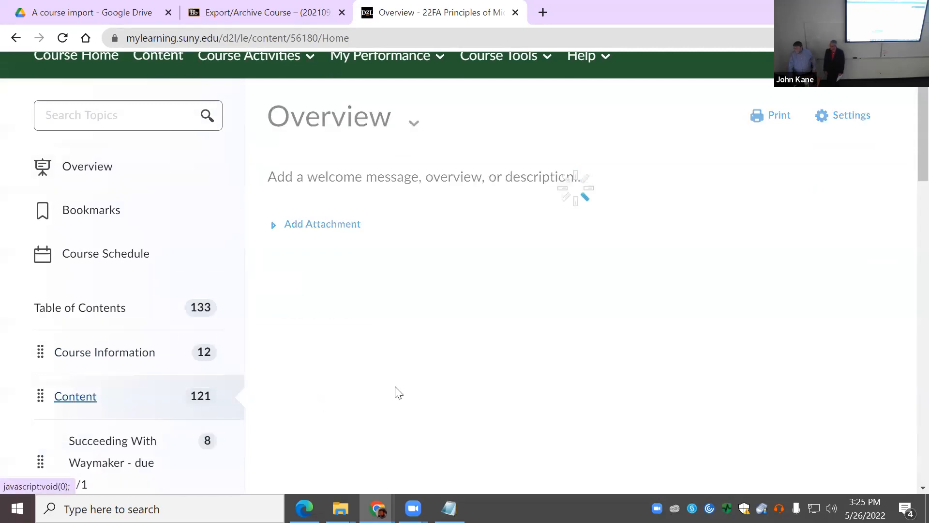
Step: Return to Course Home and open the Succeeding With Waymaker - due 9/1 module via the Content tile
click(89, 147)
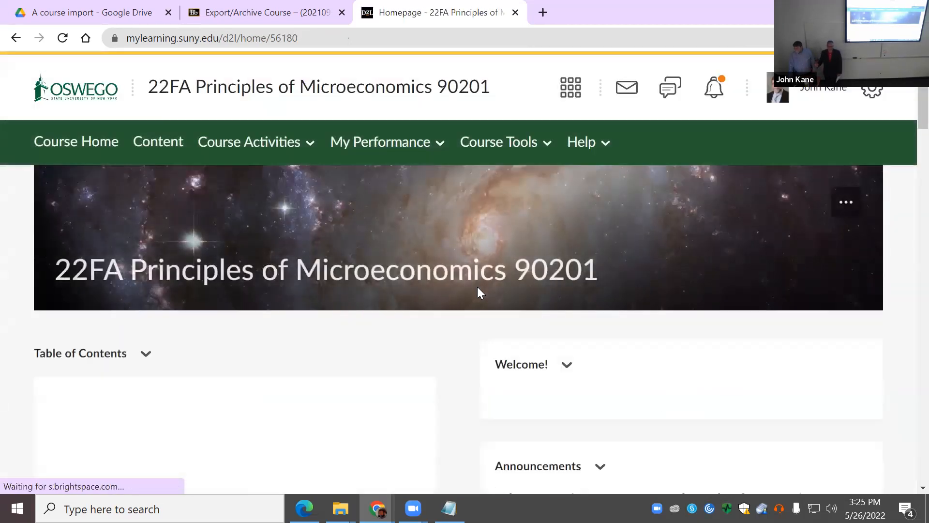
scroll(478, 290, down, 3)
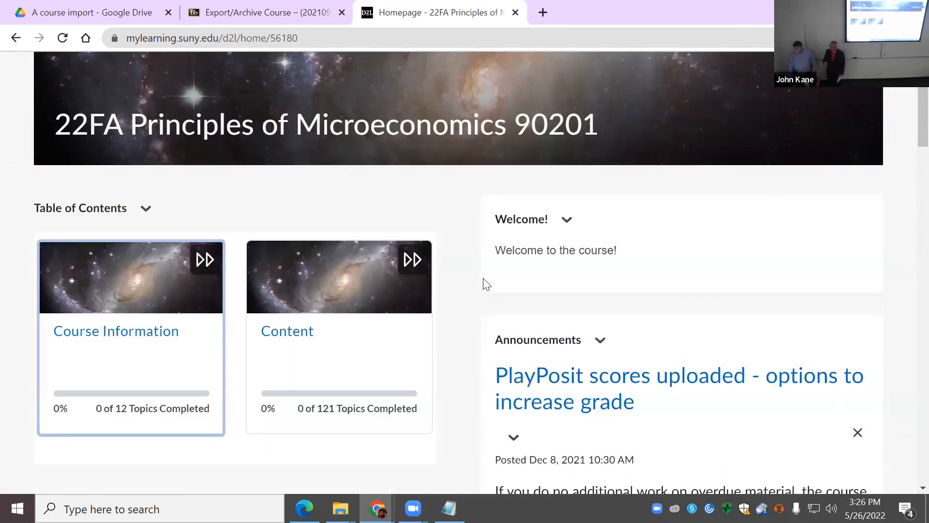
scroll(591, 257, down, 5)
scroll(592, 259, up, 3)
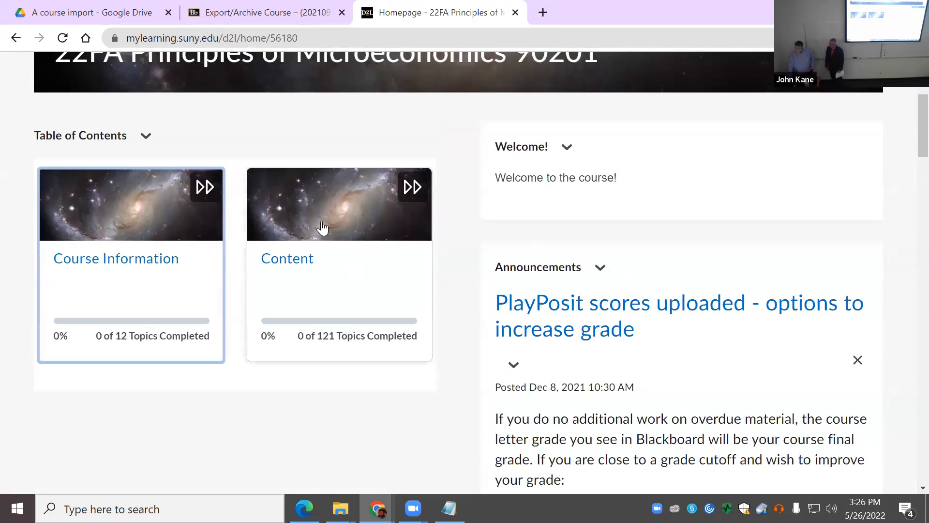
click(295, 260)
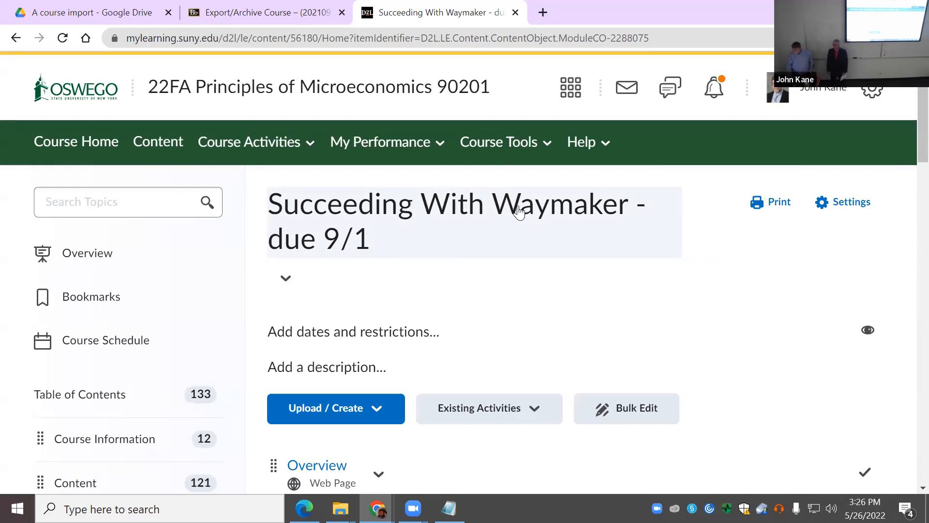
Step: Drag Succeeding With Waymaker - due 9/1 out of Content below Course Information, then view Content's 113 remaining items
scroll(639, 288, down, 6)
scroll(644, 286, down, 9)
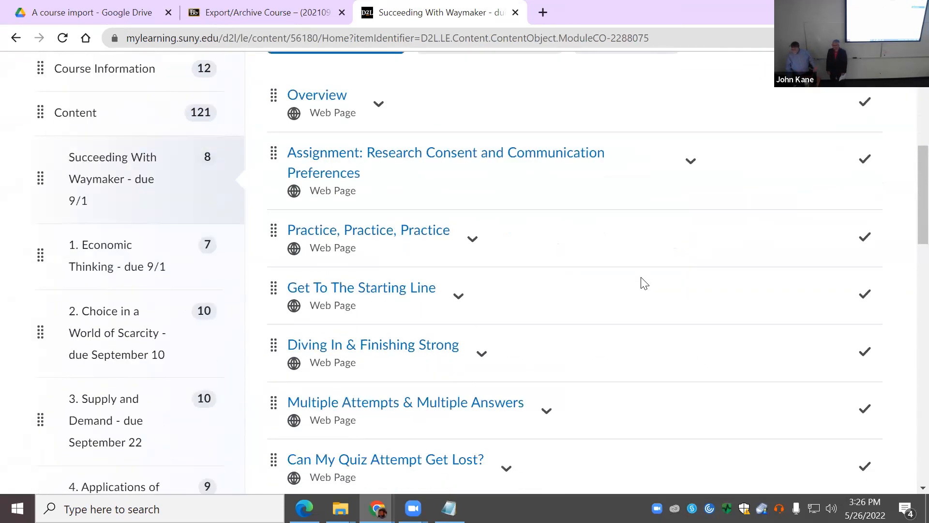
scroll(651, 276, up, 4)
scroll(650, 277, up, 6)
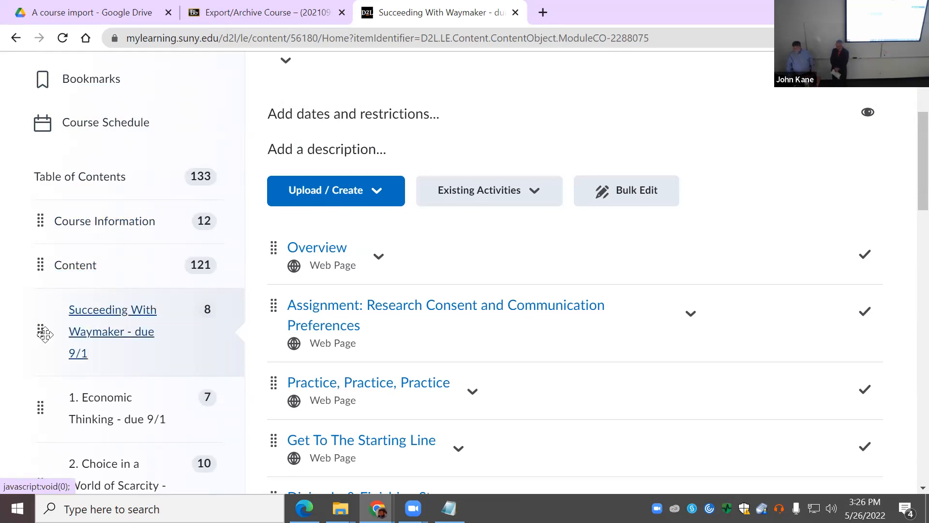
drag(46, 333, 34, 243)
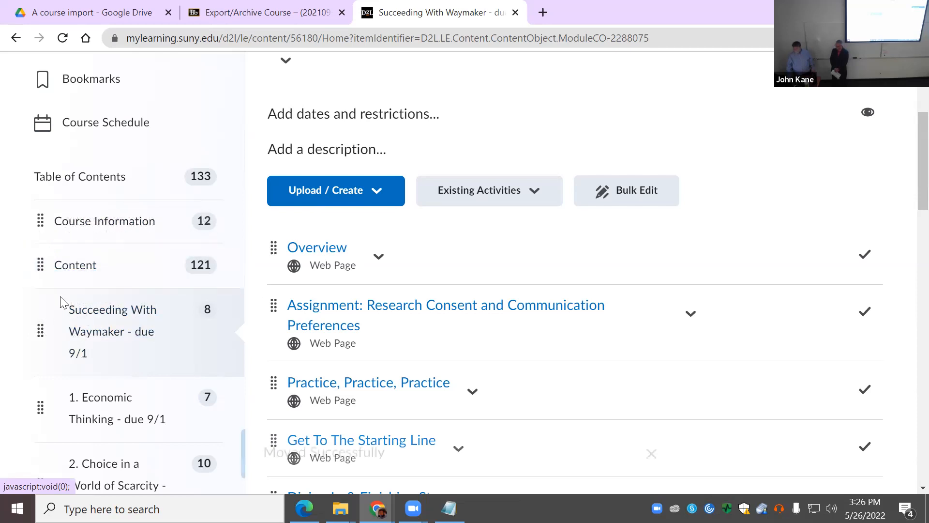
scroll(63, 332, down, 3)
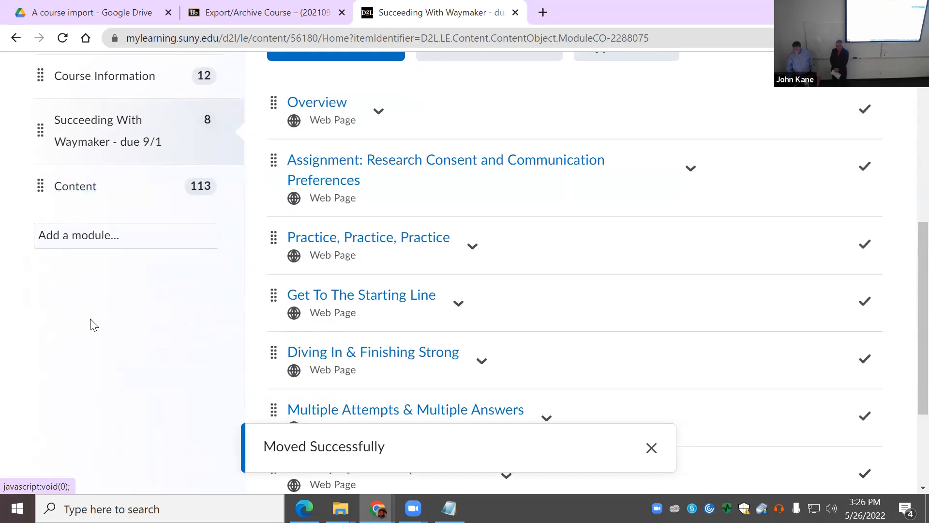
click(91, 191)
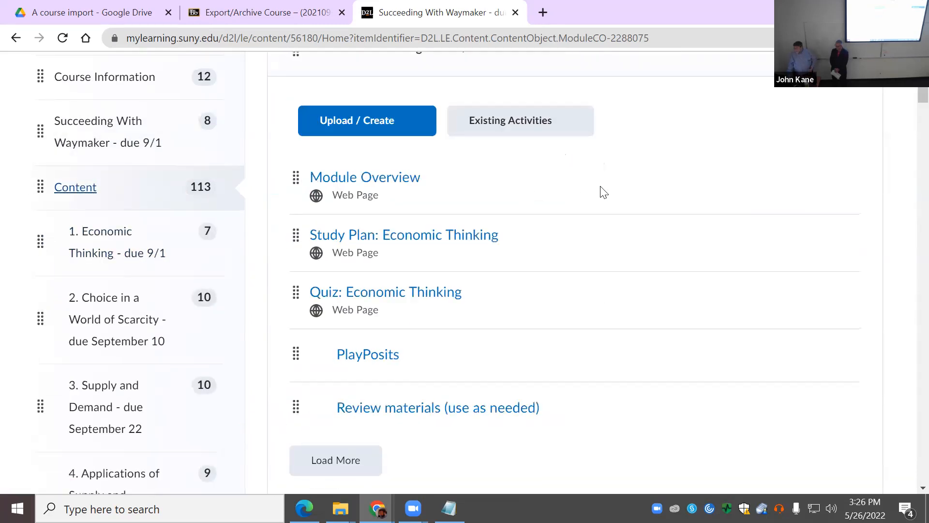
Step: Open Course Builder from Course Tools > Course Admin
click(482, 135)
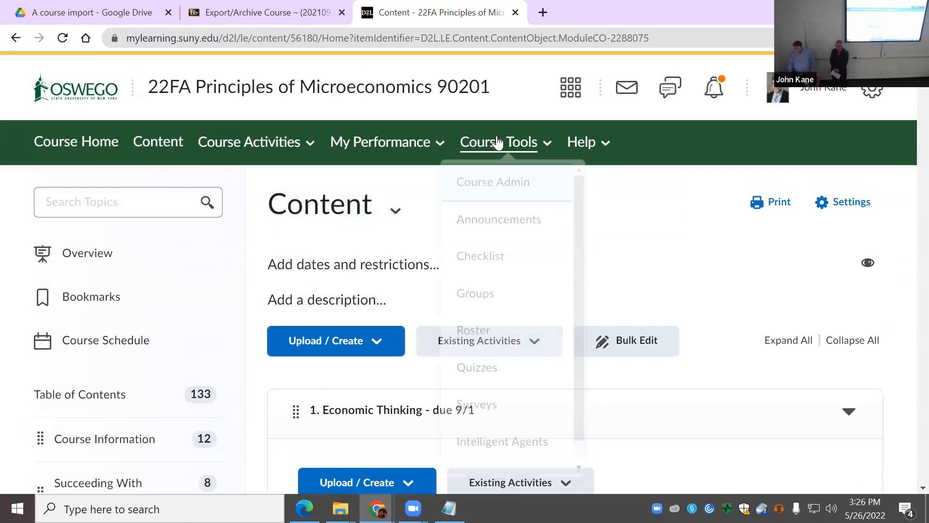
click(522, 187)
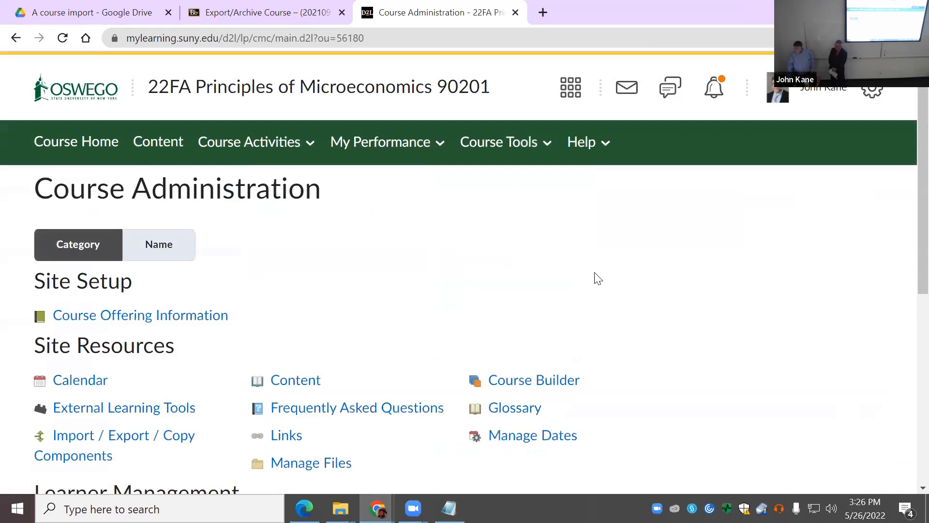
scroll(598, 279, down, 1)
click(515, 307)
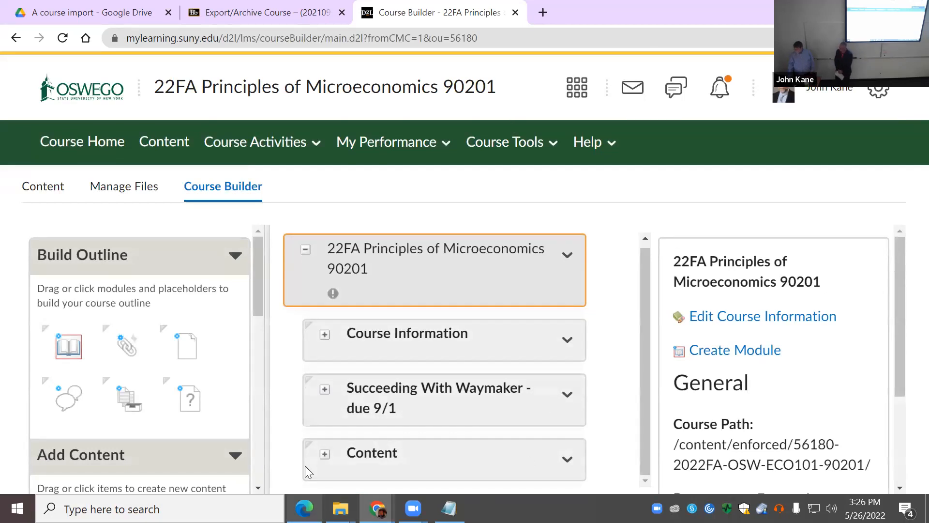
Step: Select the Content module and expand it to reveal 1. Economic Thinking and its other modules
click(319, 454)
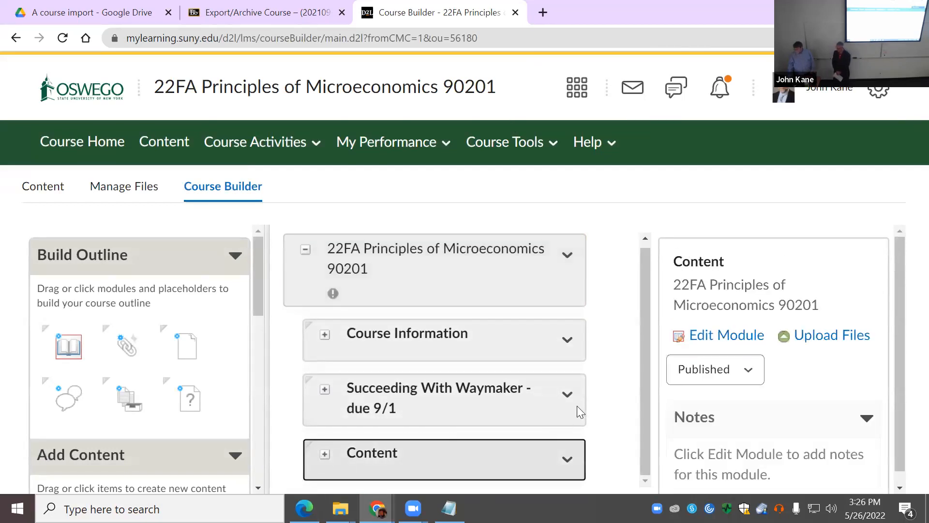
click(325, 457)
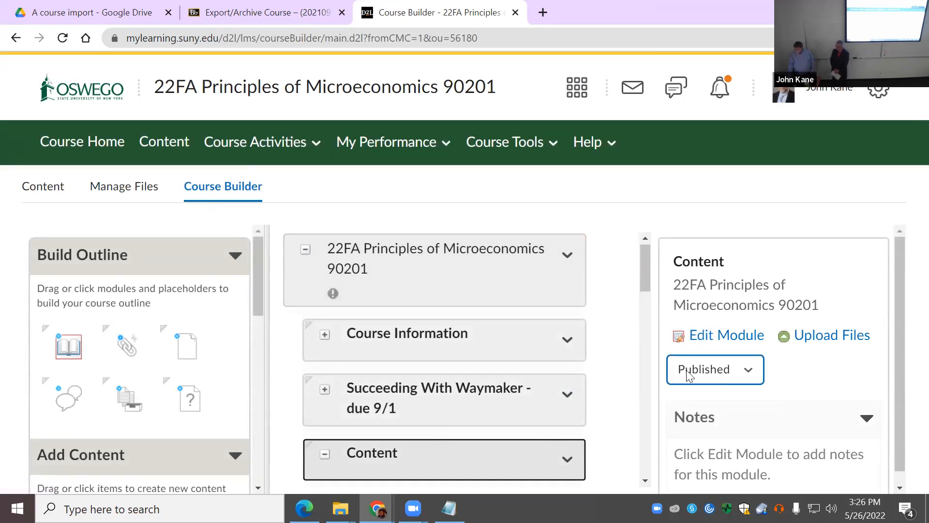
scroll(618, 370, down, 5)
scroll(618, 370, up, 3)
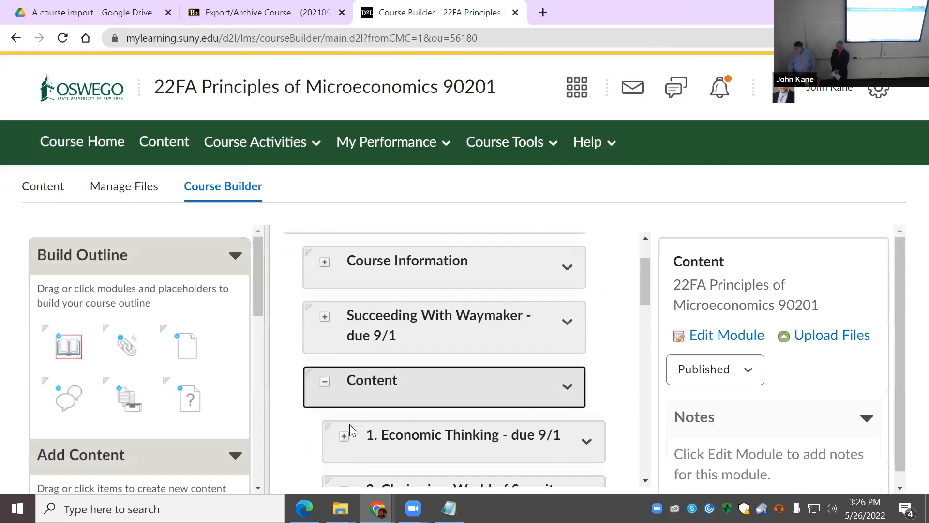
Step: Move modules 1 Economic Thinking through 4 Applications of Supply and Demand above Content
drag(401, 437, 367, 361)
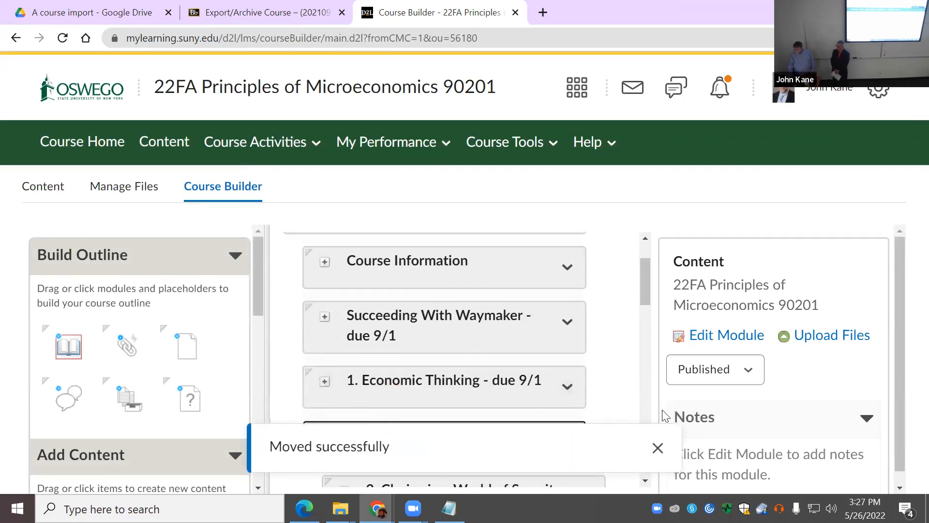
scroll(620, 376, down, 3)
drag(467, 365, 381, 272)
drag(424, 409, 396, 334)
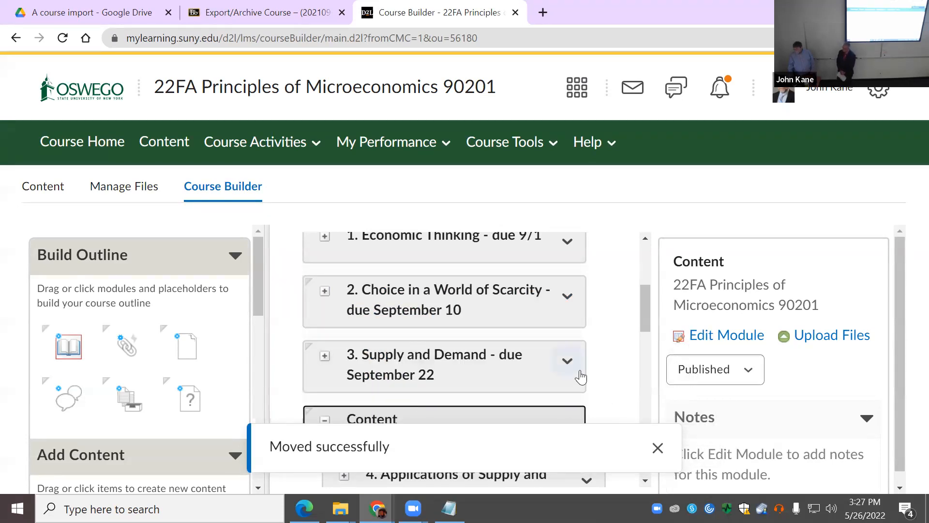
scroll(557, 385, down, 1)
drag(482, 399, 387, 248)
Step: Move modules 6 Utility, 7 Production and Costs, 8 Perfect Competition and 10 Monopolistic Competition above Content
scroll(612, 385, down, 2)
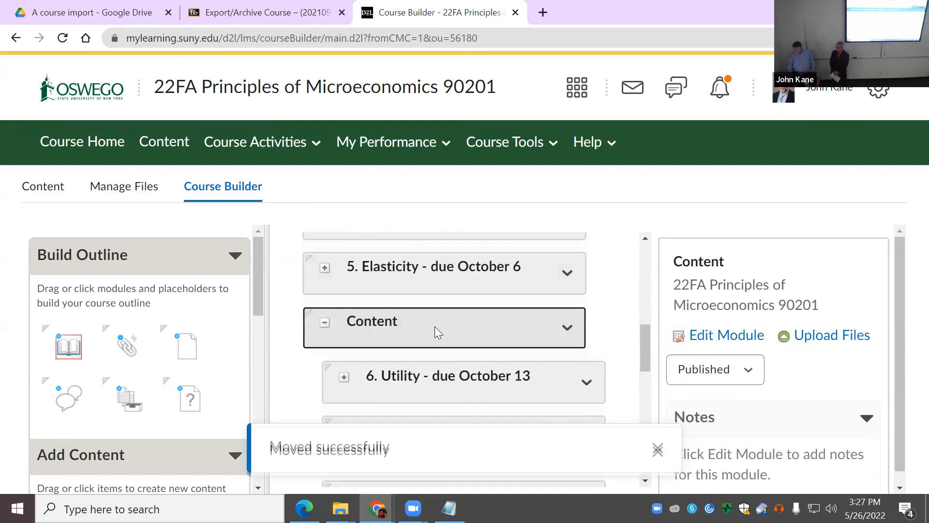
drag(501, 377, 441, 301)
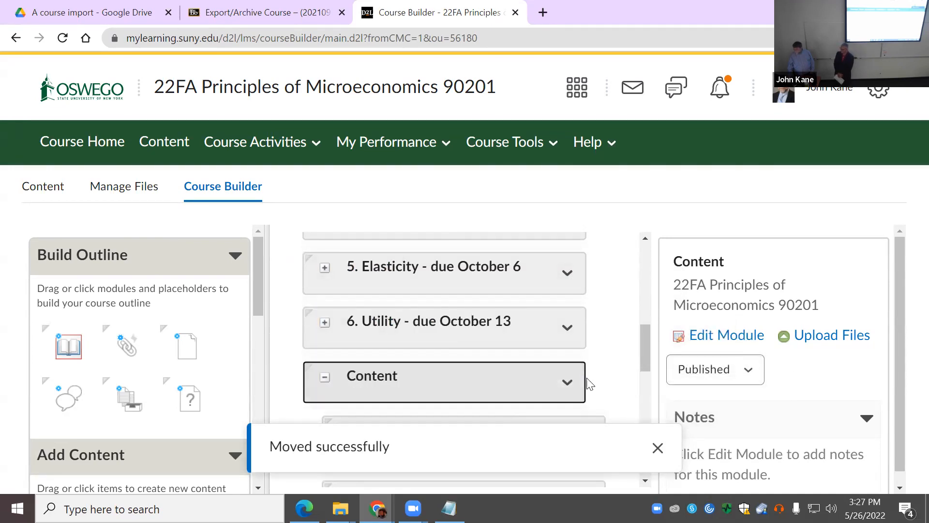
scroll(592, 376, down, 3)
scroll(588, 365, up, 2)
drag(494, 372, 427, 287)
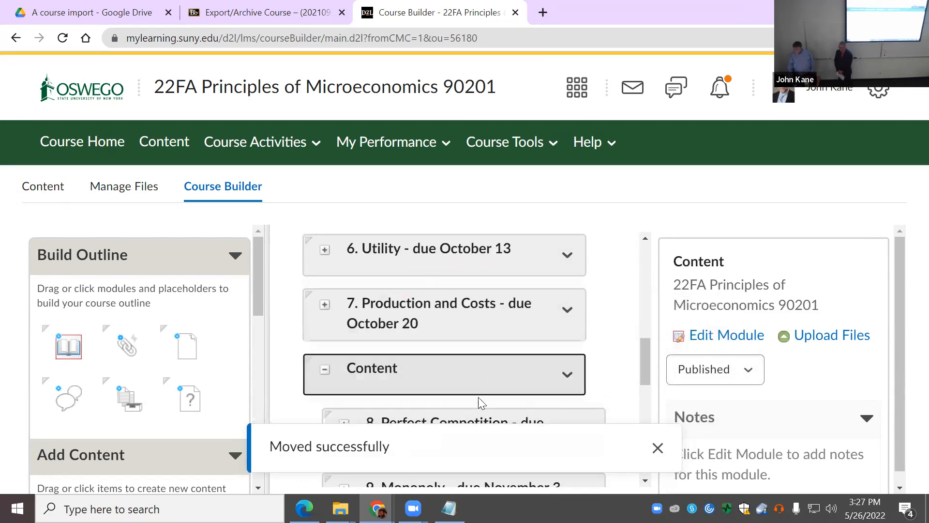
scroll(491, 399, down, 1)
drag(478, 357, 419, 269)
scroll(474, 383, down, 1)
drag(463, 397, 441, 339)
drag(442, 377, 404, 320)
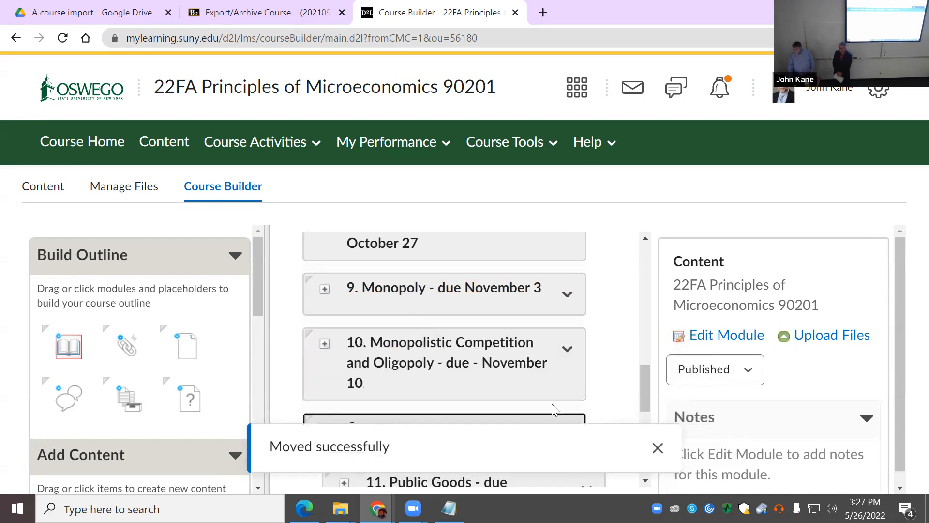
Step: Move modules 11 Public Goods, 13 Income Distribution and 14 Globalization and Trade above Content
scroll(591, 386, down, 1)
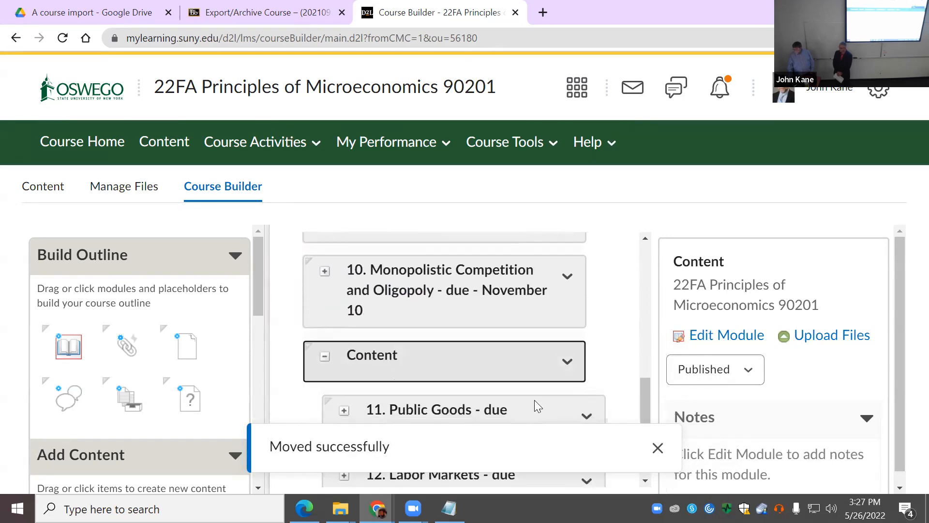
drag(505, 417, 434, 257)
scroll(633, 374, down, 2)
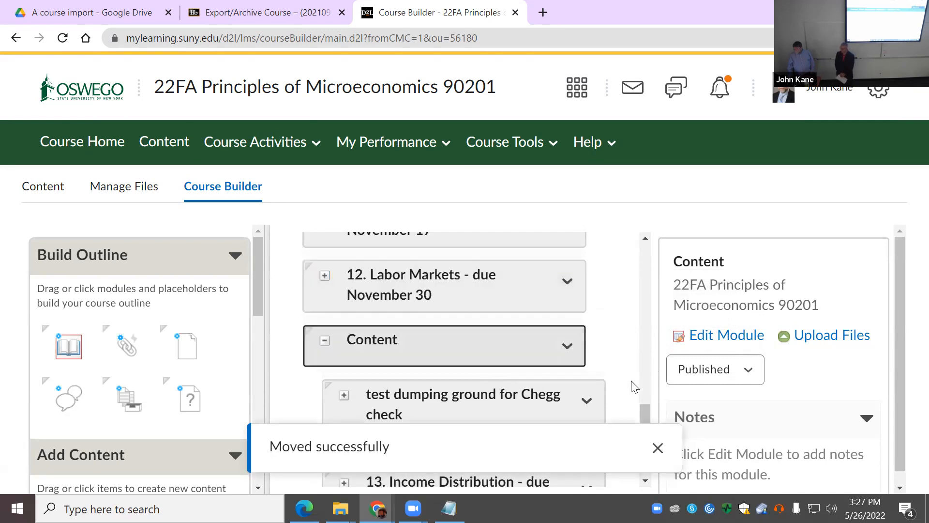
scroll(632, 390, up, 1)
scroll(628, 396, down, 2)
scroll(496, 368, down, 1)
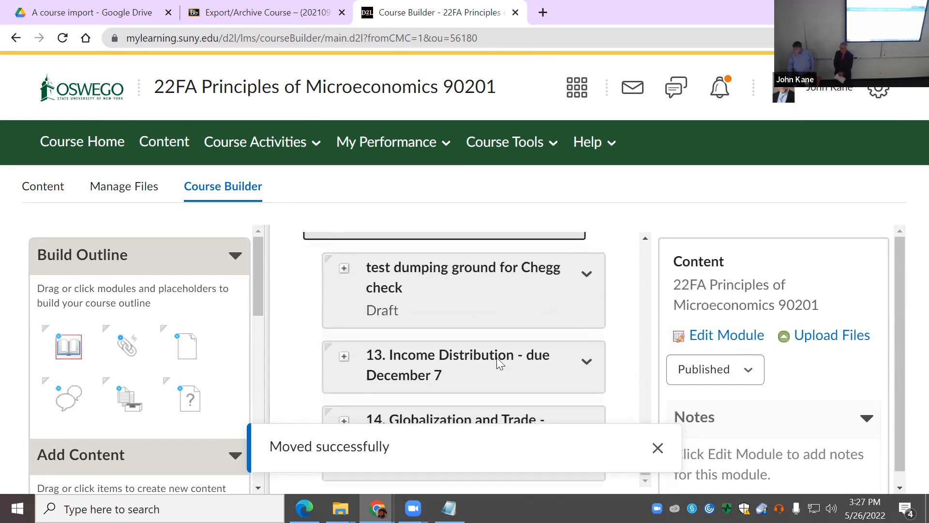
drag(525, 366, 486, 256)
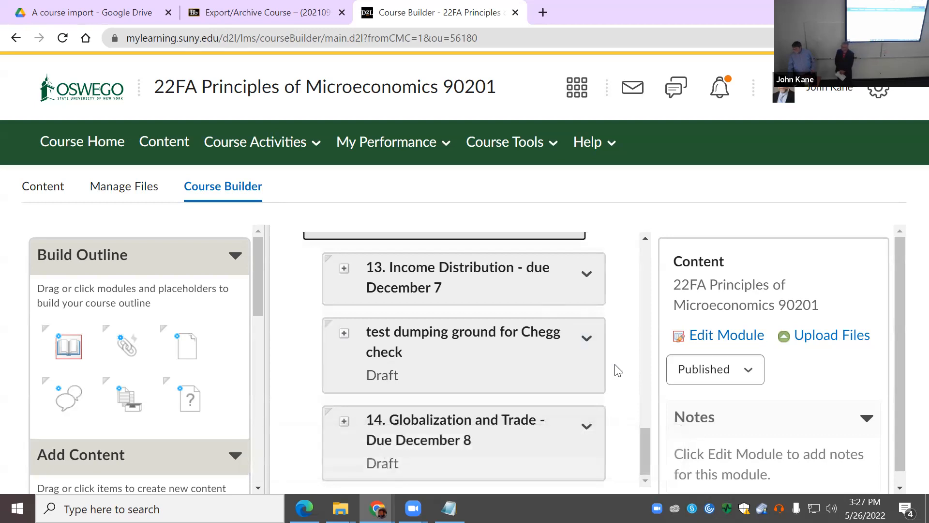
scroll(616, 367, up, 3)
drag(447, 408, 718, 391)
scroll(610, 376, down, 3)
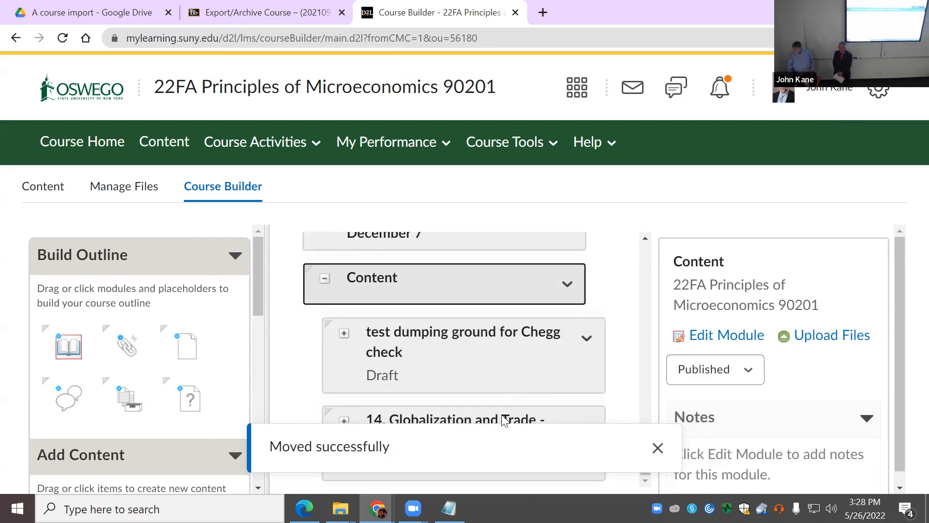
drag(497, 419, 459, 259)
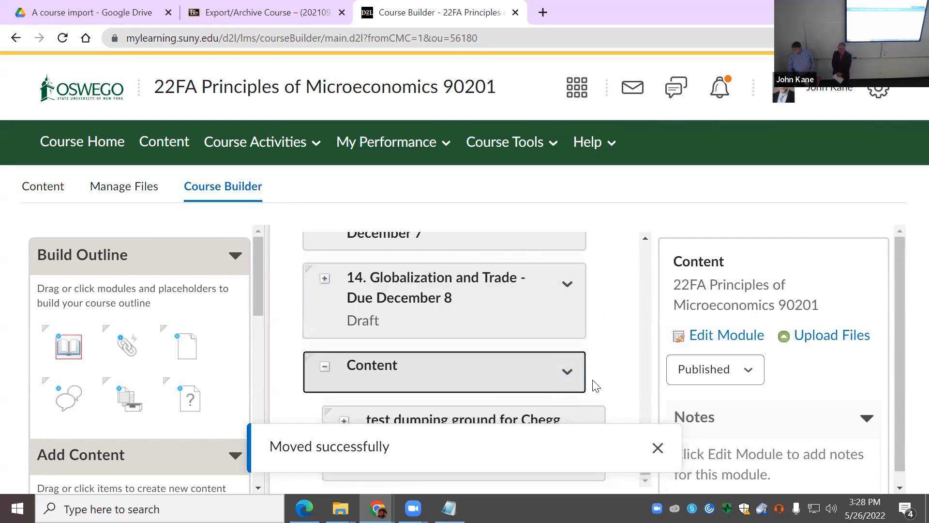
Step: Delete the leftover Content module with its Chegg test module, then show the Table of Contents
click(567, 372)
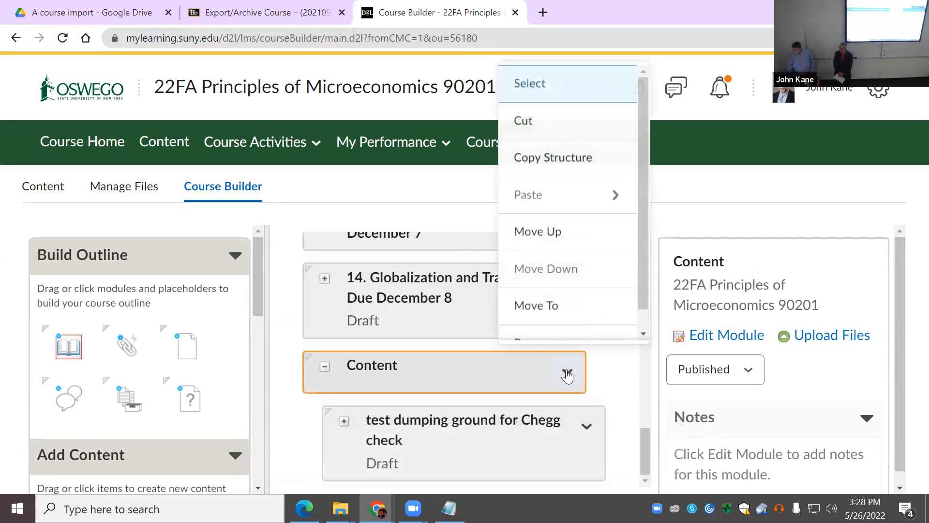
scroll(580, 300, down, 1)
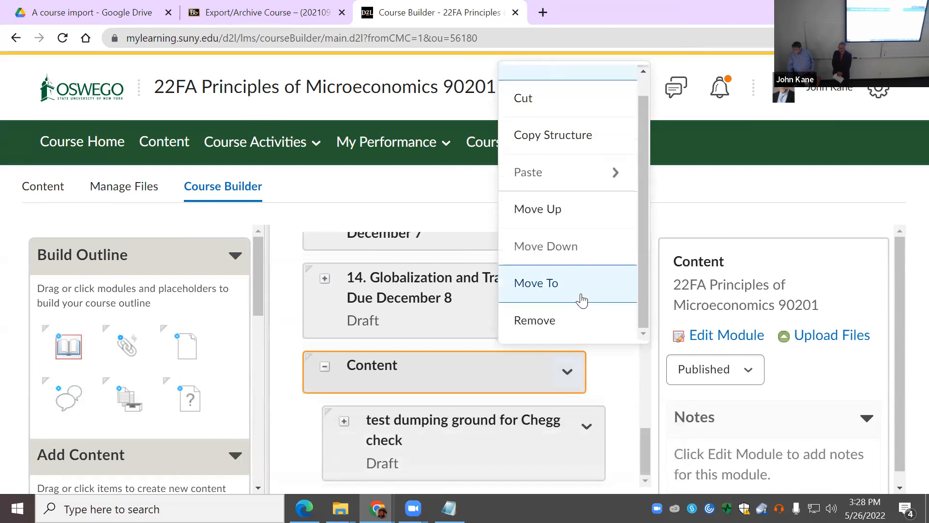
click(566, 322)
click(366, 276)
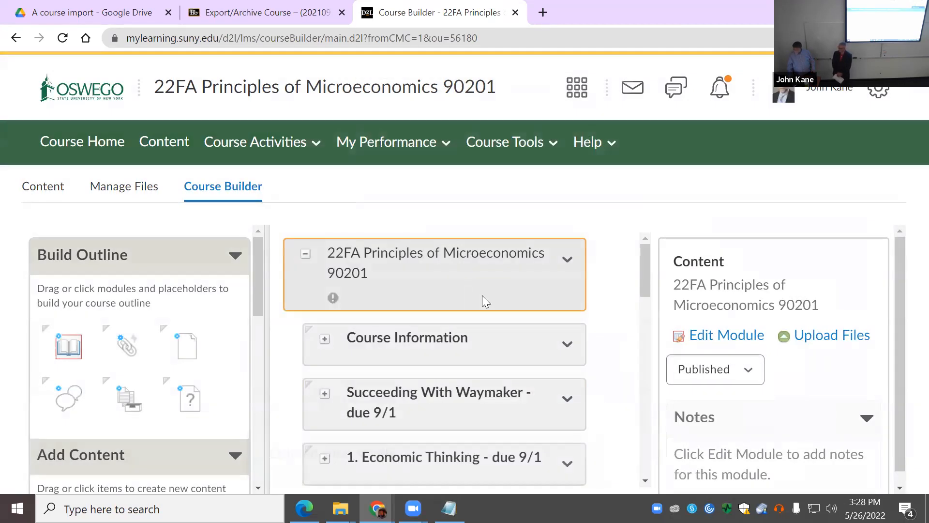
click(44, 188)
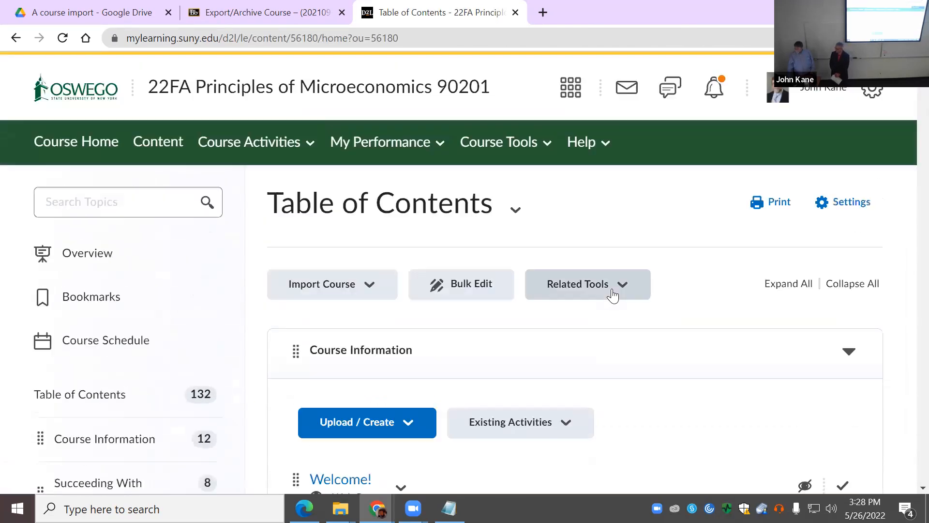
Step: Open the 22FA Principles of Microeconomics 90201 homepage and review its module cards, Welcome panel and announcement
click(83, 154)
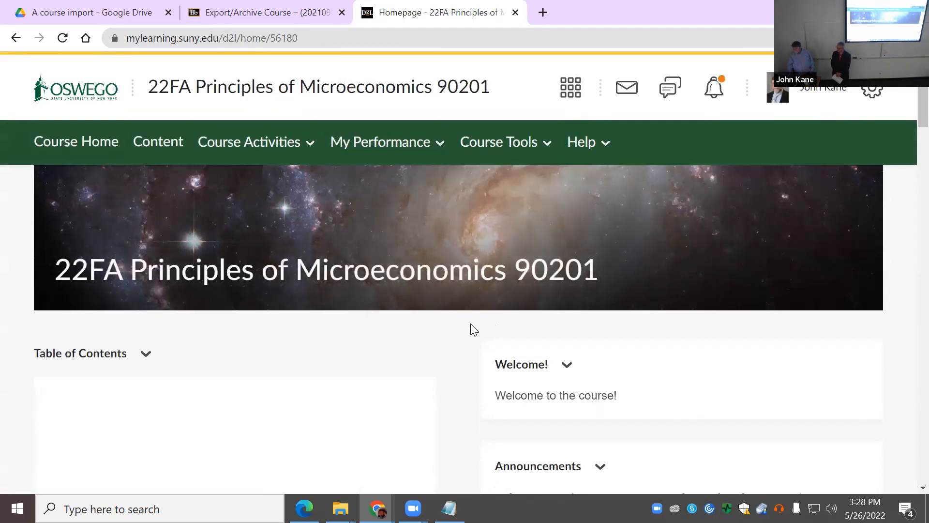
scroll(470, 328, down, 4)
scroll(469, 327, down, 5)
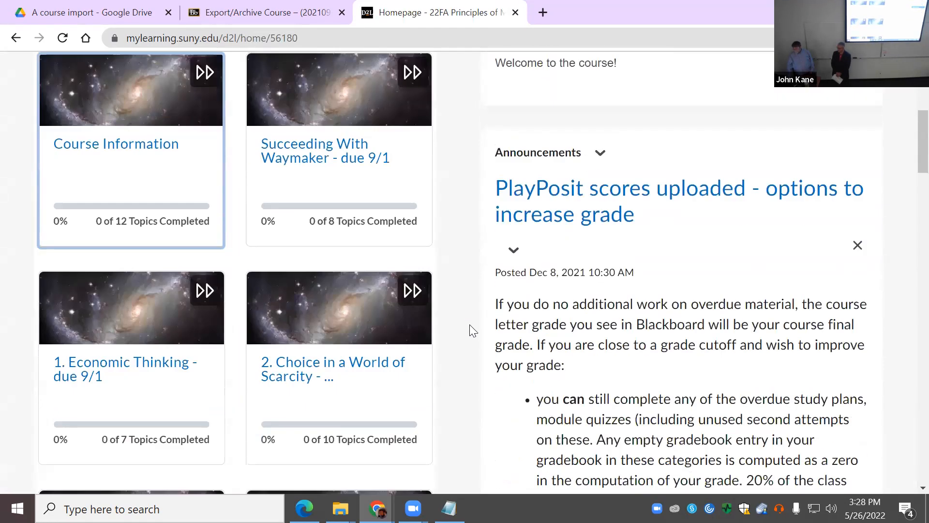
scroll(469, 332, down, 2)
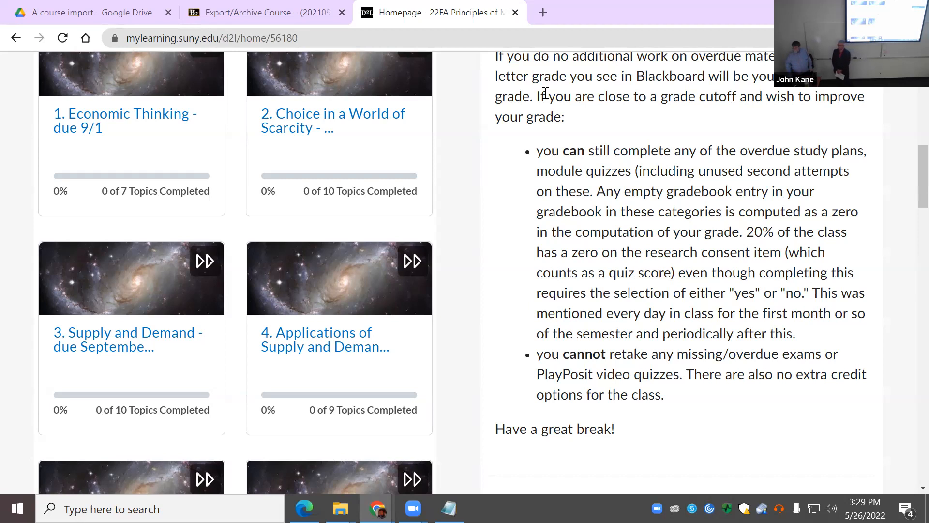
scroll(485, 374, up, 8)
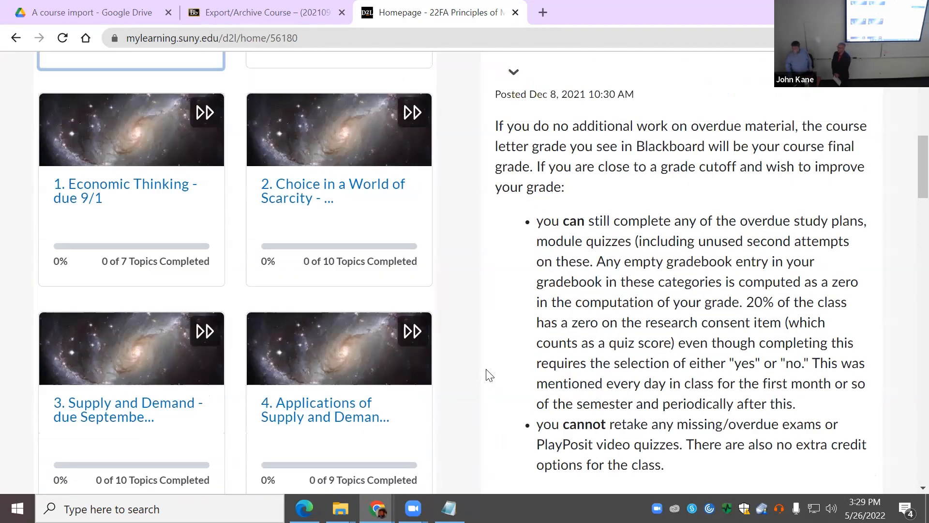
scroll(482, 369, up, 3)
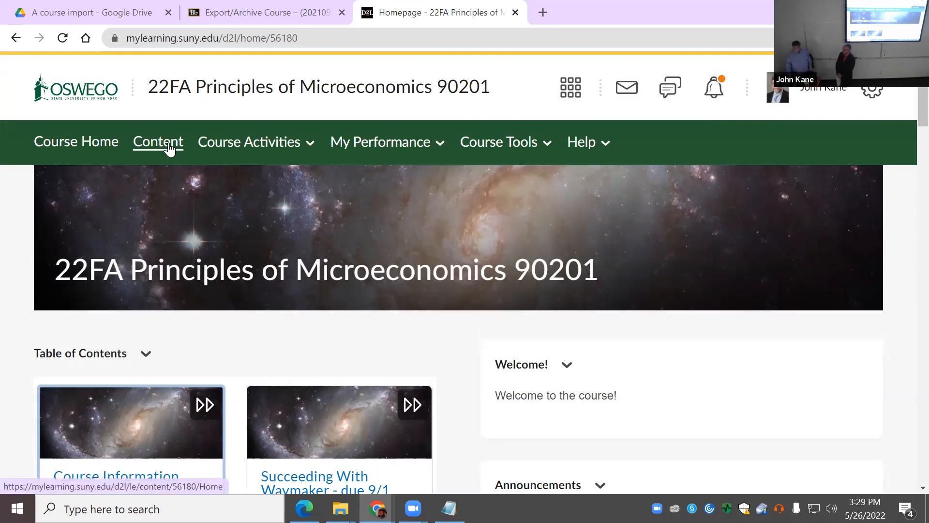
Step: Check the course selector list, then return to the SUNY Oswego homepage via the logo
click(572, 90)
click(573, 90)
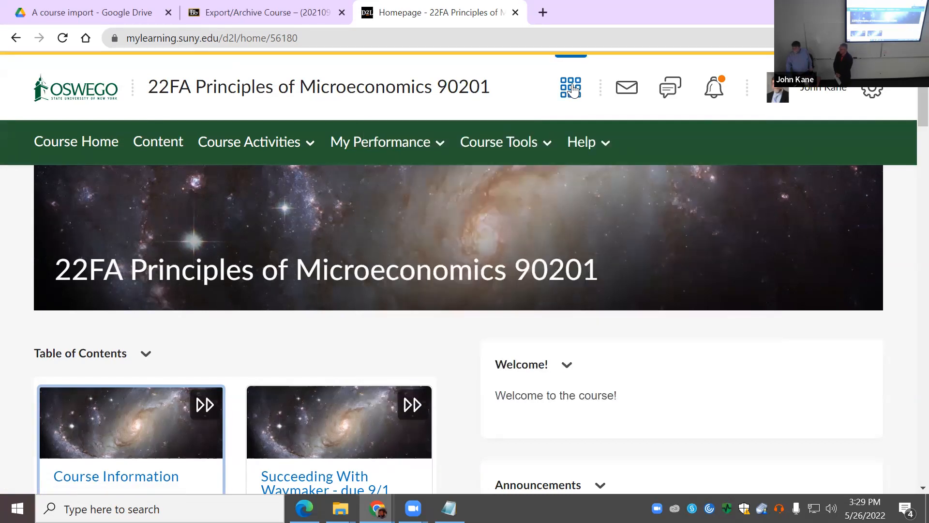
click(571, 88)
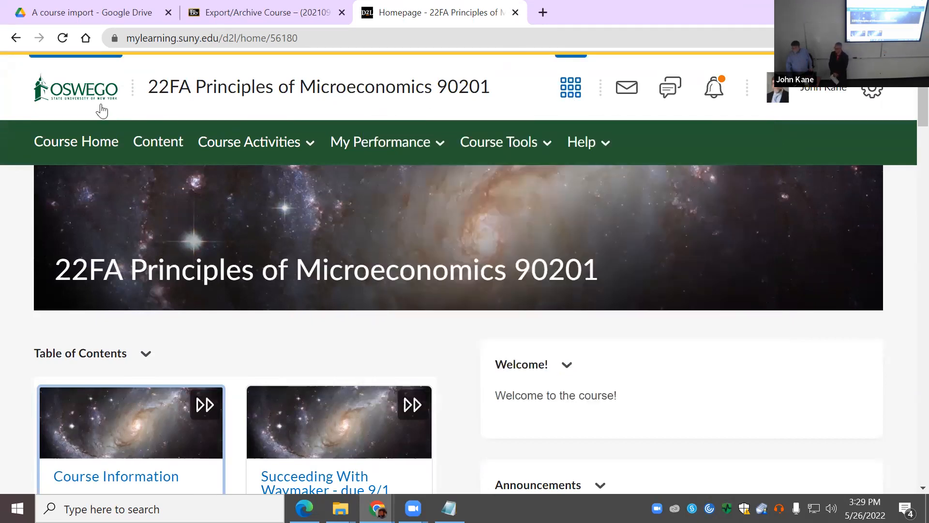
click(72, 97)
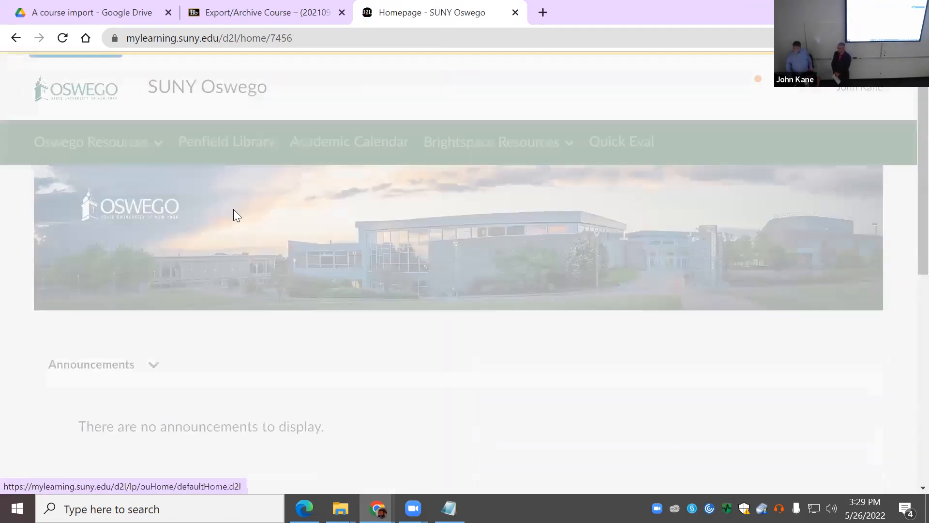
Step: Filter My Courses by Conversions Semester, then by All to list all six courses
scroll(416, 425, down, 3)
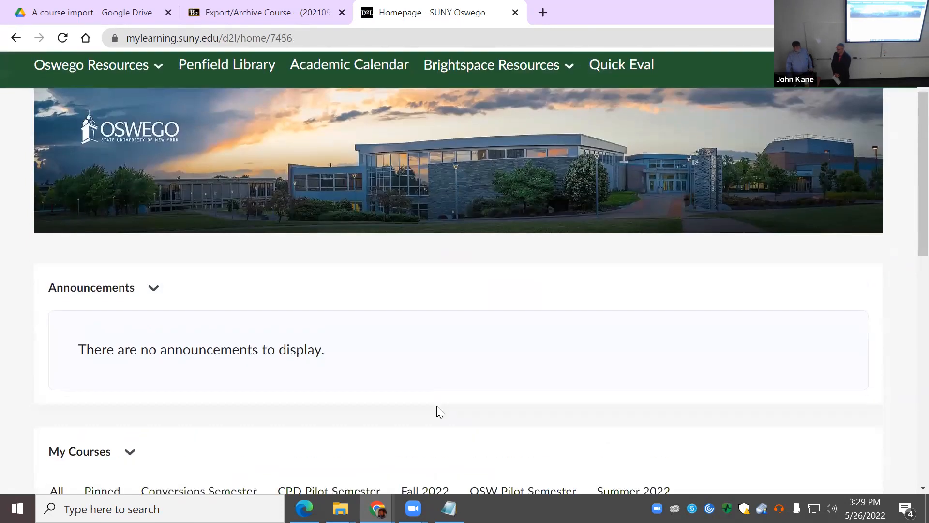
scroll(423, 388, down, 5)
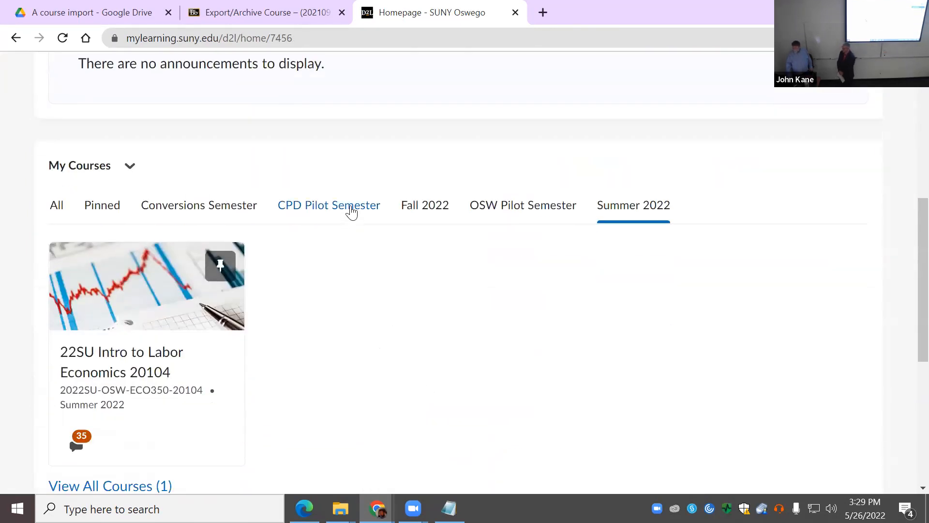
click(197, 211)
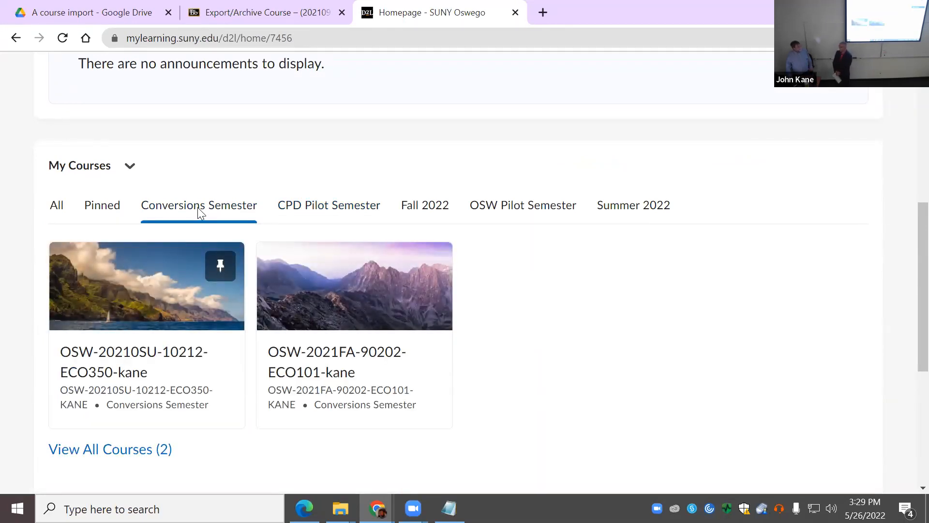
scroll(203, 211, up, 2)
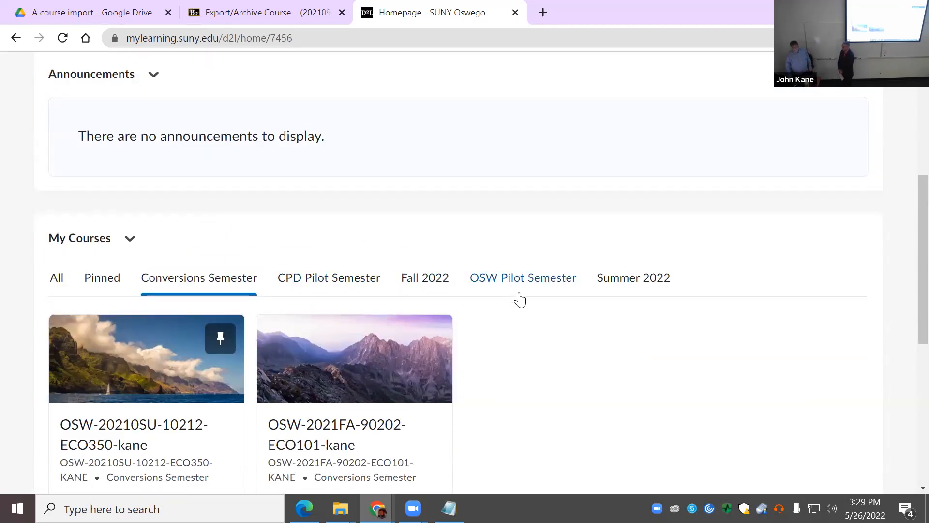
scroll(541, 293, up, 5)
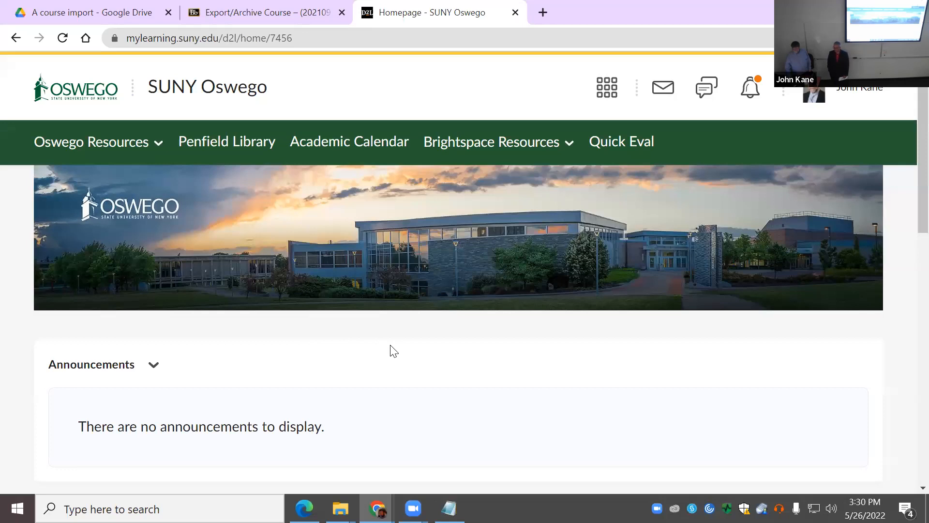
scroll(391, 351, down, 3)
scroll(425, 352, down, 4)
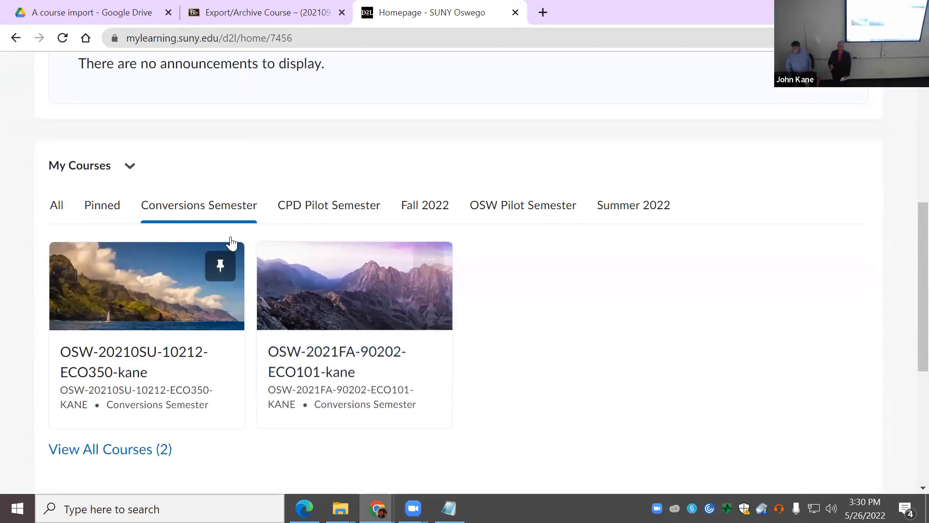
click(63, 211)
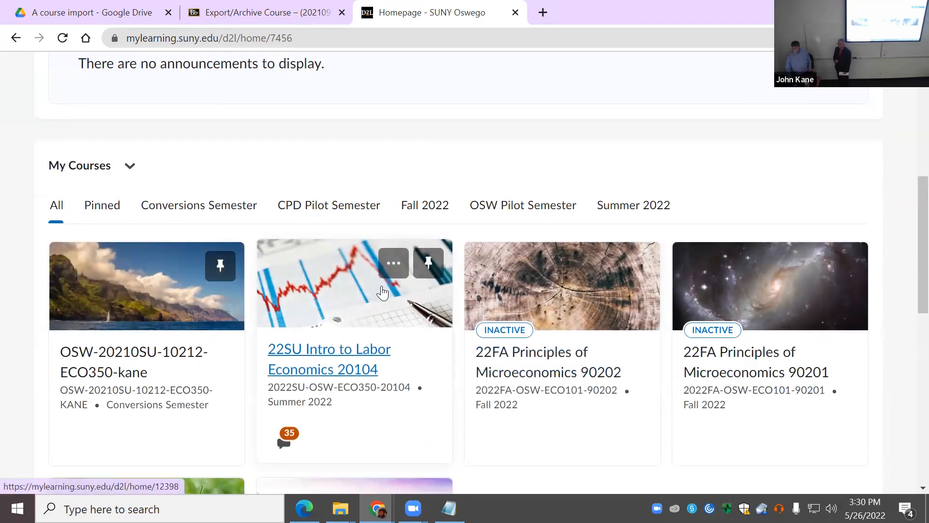
scroll(560, 325, down, 5)
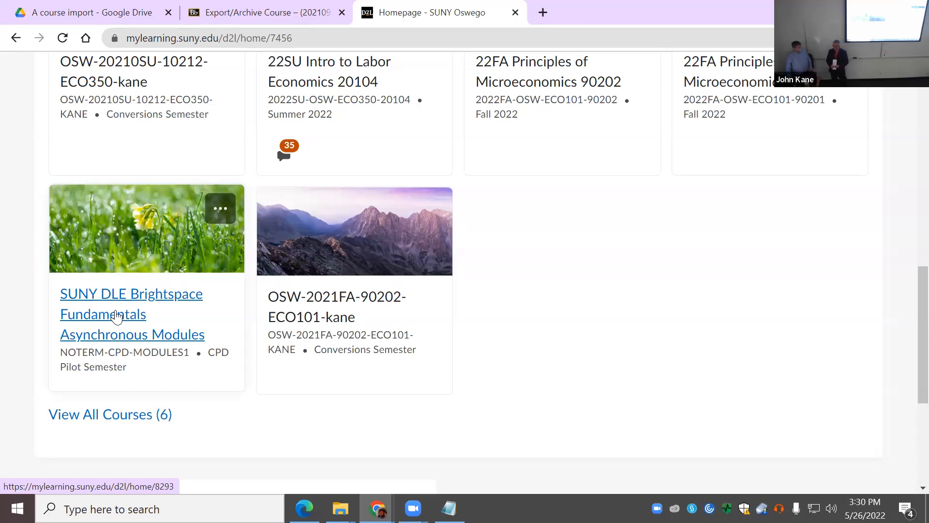
Step: Open SUNY DLE Brightspace Fundamentals Asynchronous Modules and browse its module tiles and announcements
click(115, 315)
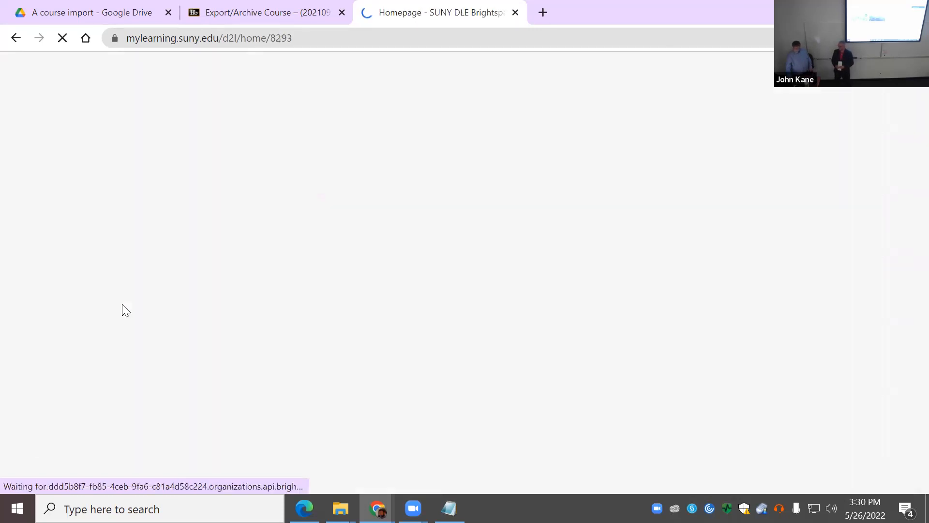
scroll(339, 335, down, 6)
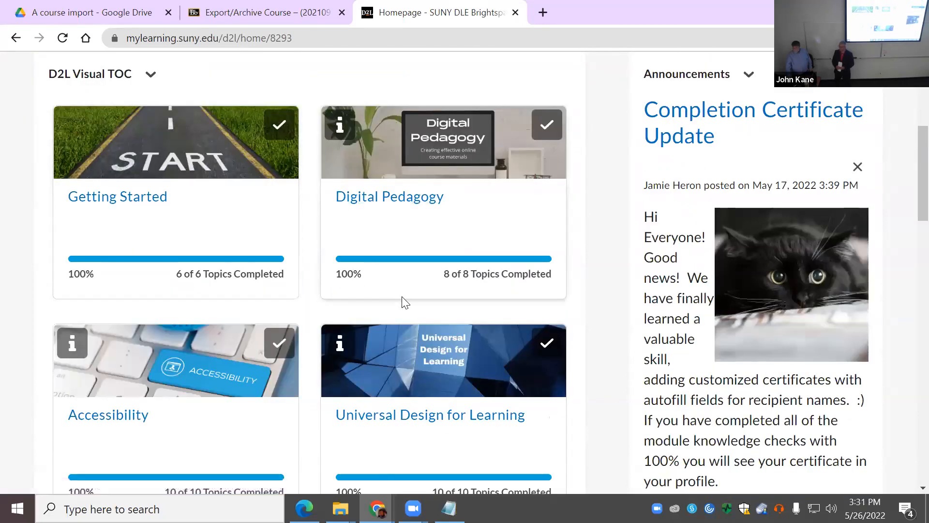
scroll(382, 310, down, 3)
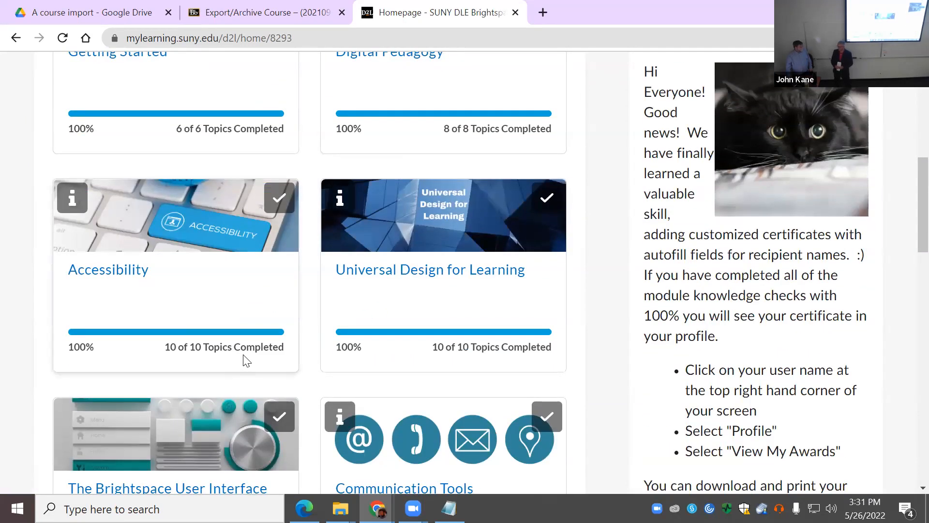
scroll(266, 360, down, 6)
scroll(285, 355, down, 10)
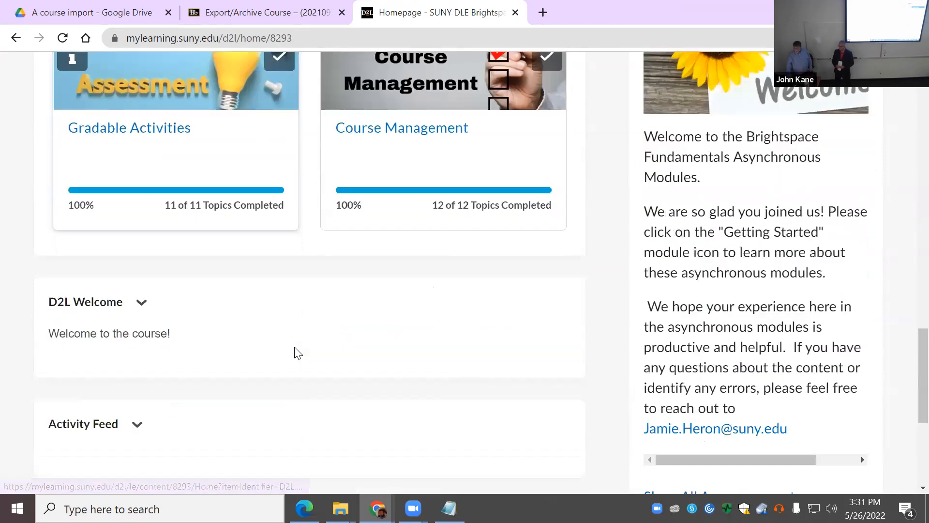
scroll(299, 349, up, 20)
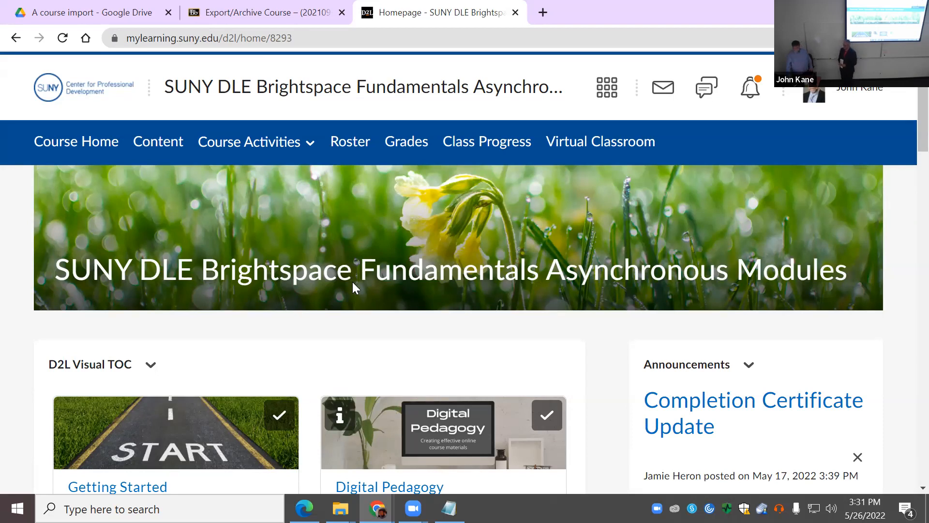
scroll(353, 283, down, 3)
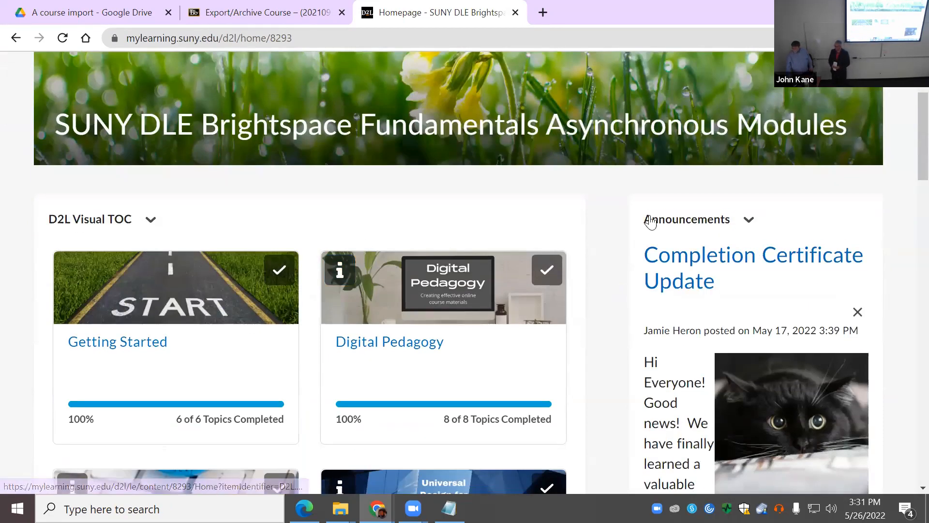
scroll(322, 280, down, 1)
scroll(324, 285, down, 12)
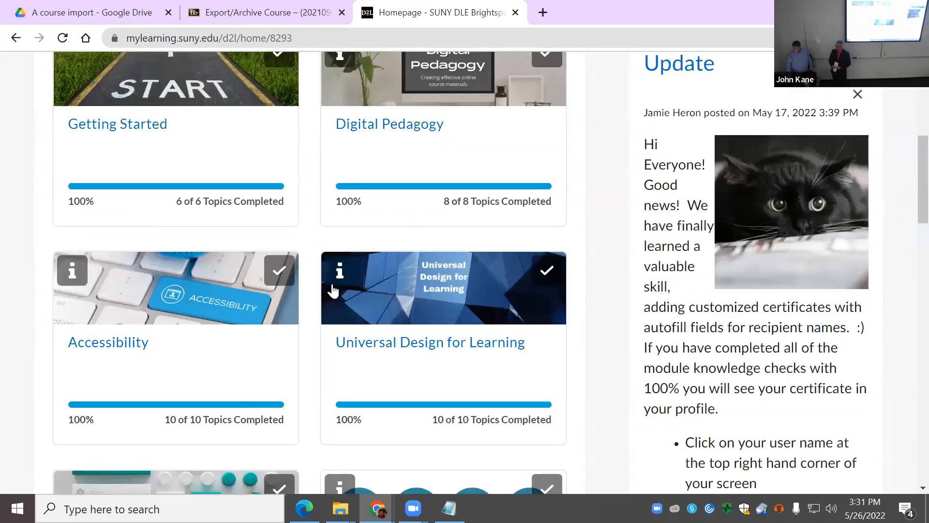
scroll(355, 319, down, 9)
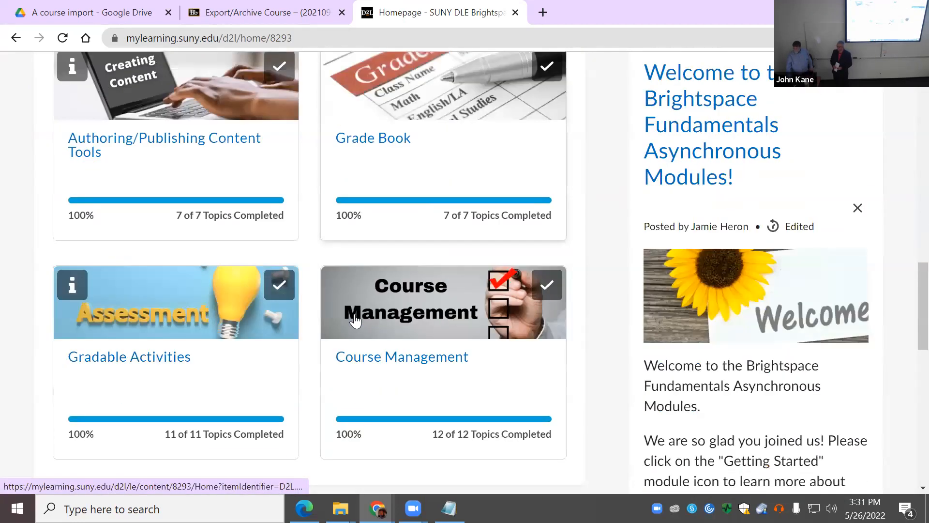
scroll(252, 313, up, 15)
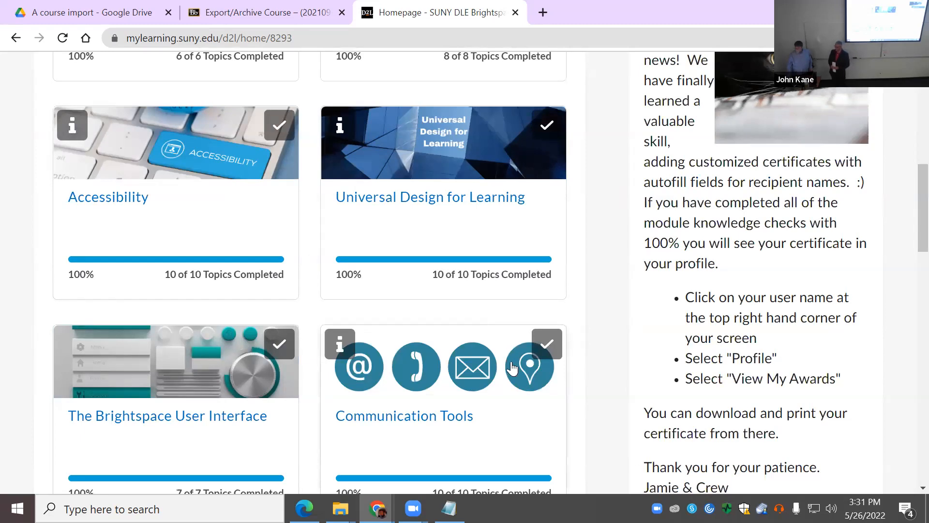
scroll(515, 358, up, 10)
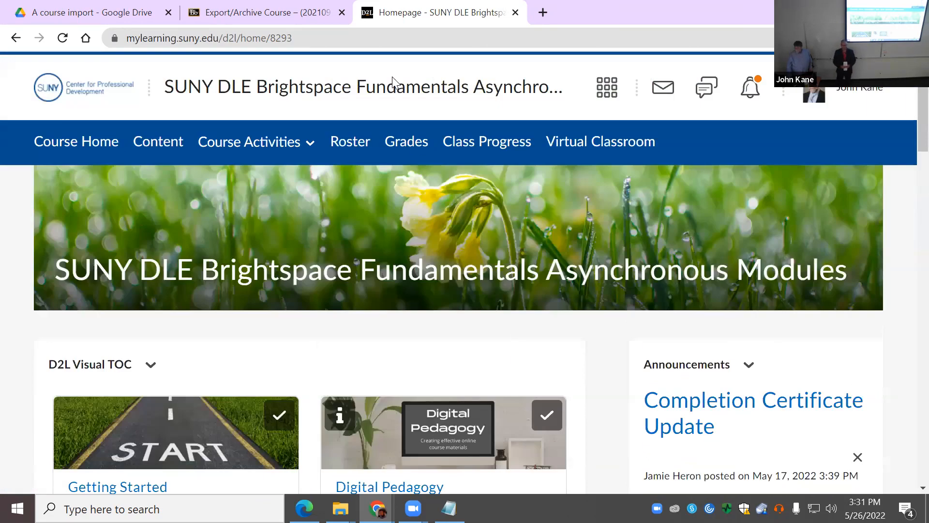
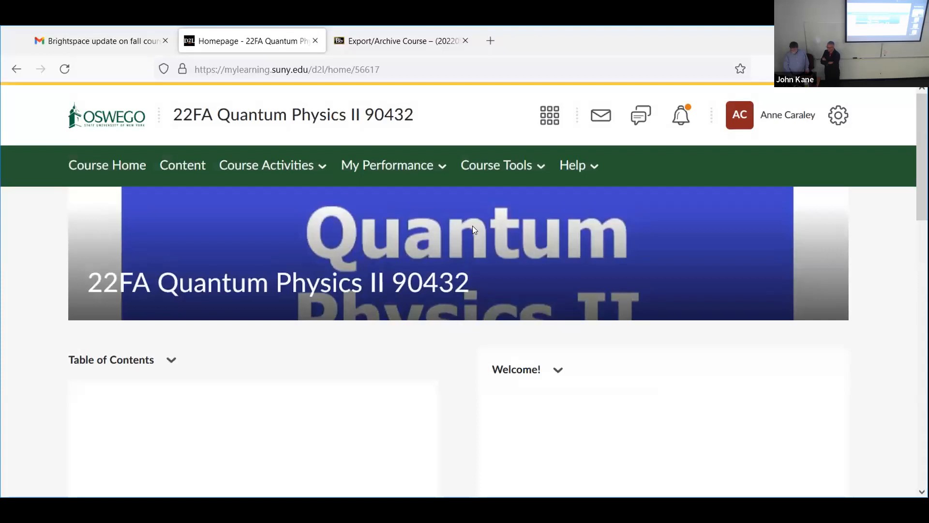
scroll(473, 226, down, 5)
scroll(593, 249, up, 5)
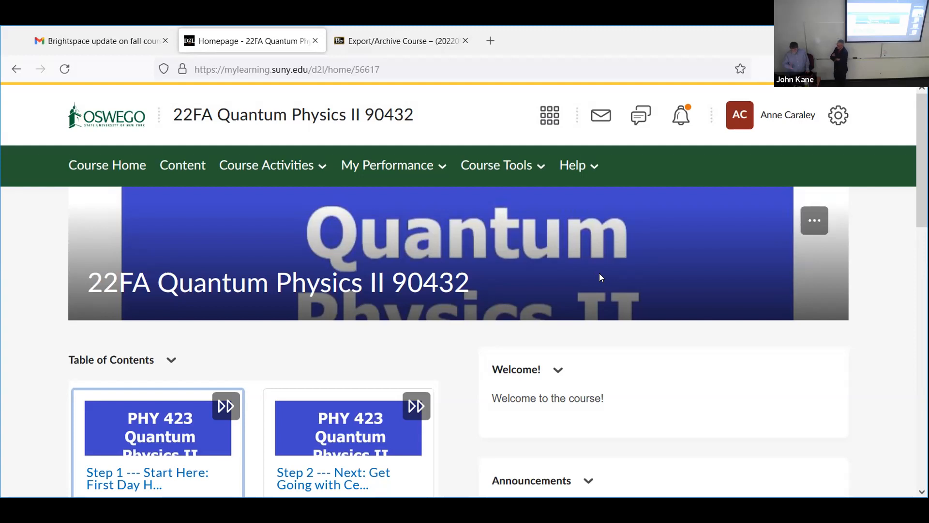
scroll(606, 270, down, 2)
scroll(620, 277, down, 3)
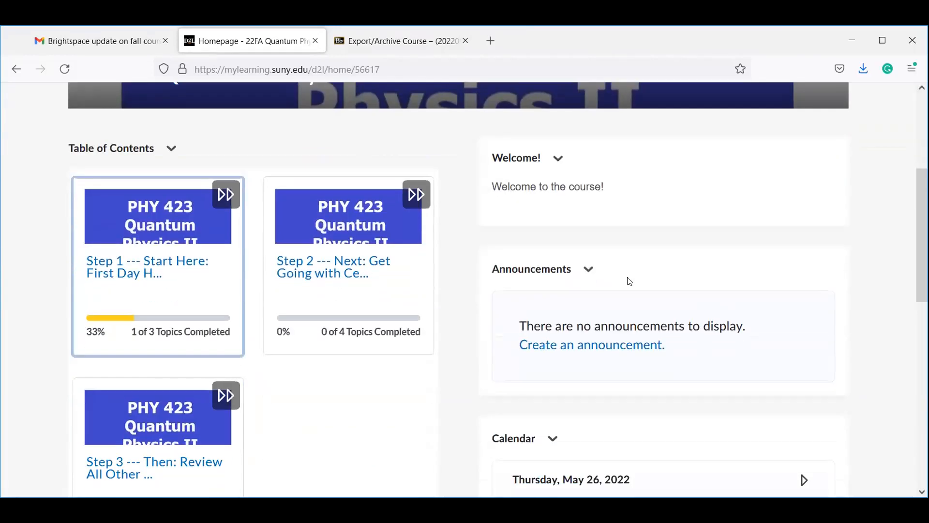
scroll(643, 282, up, 5)
scroll(647, 280, down, 2)
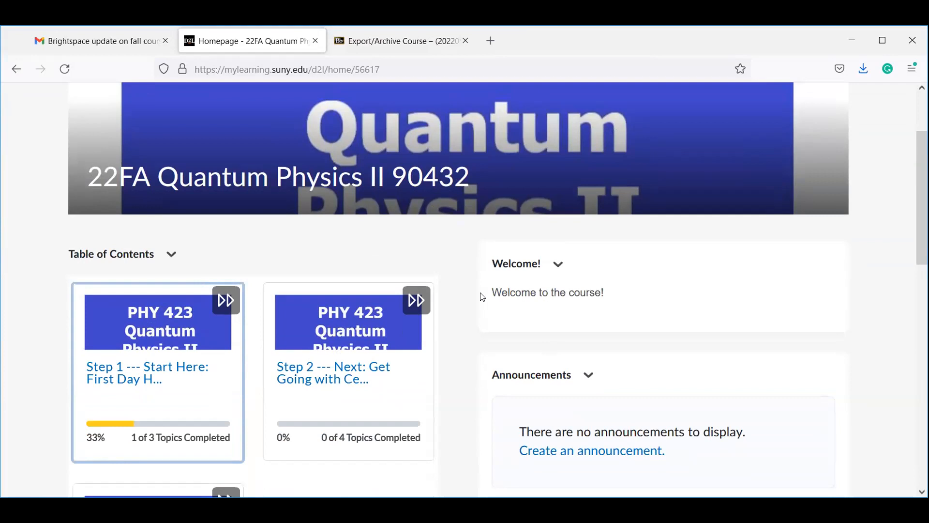
scroll(611, 299, down, 5)
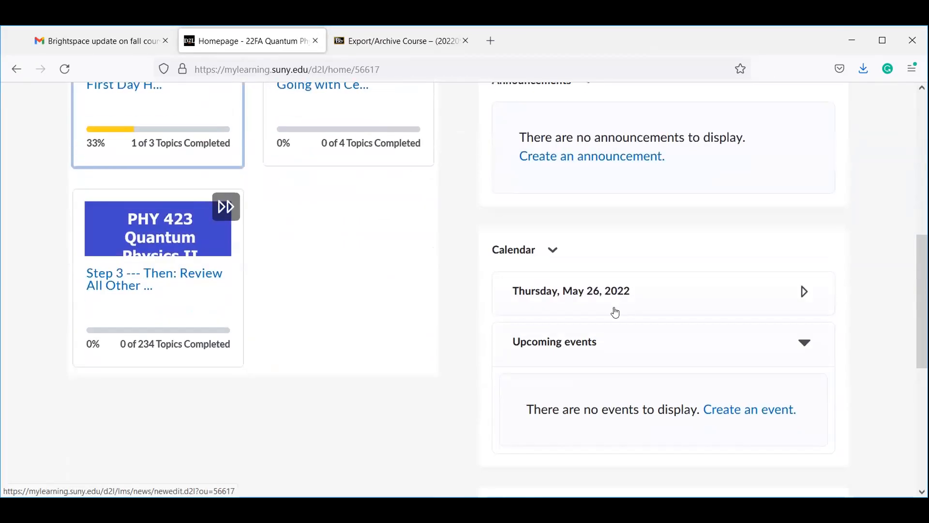
scroll(614, 321, up, 5)
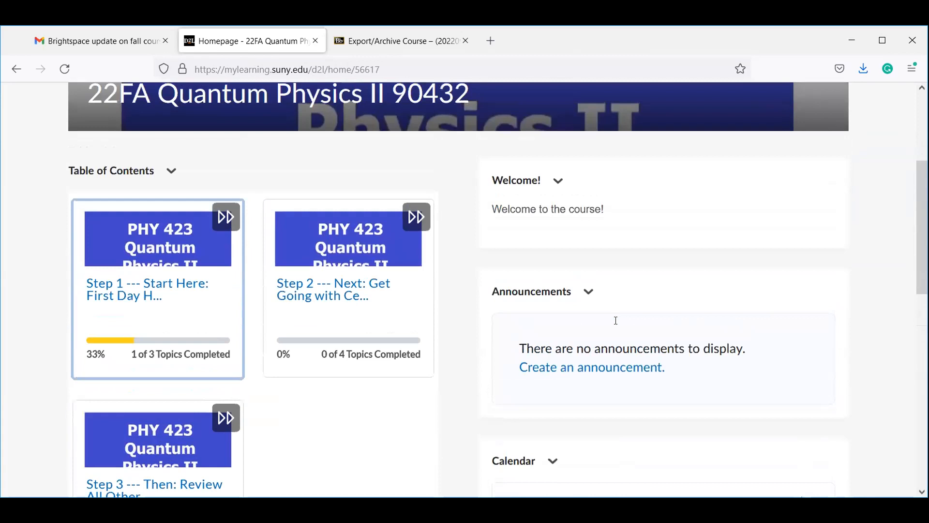
scroll(615, 320, up, 3)
scroll(617, 319, down, 4)
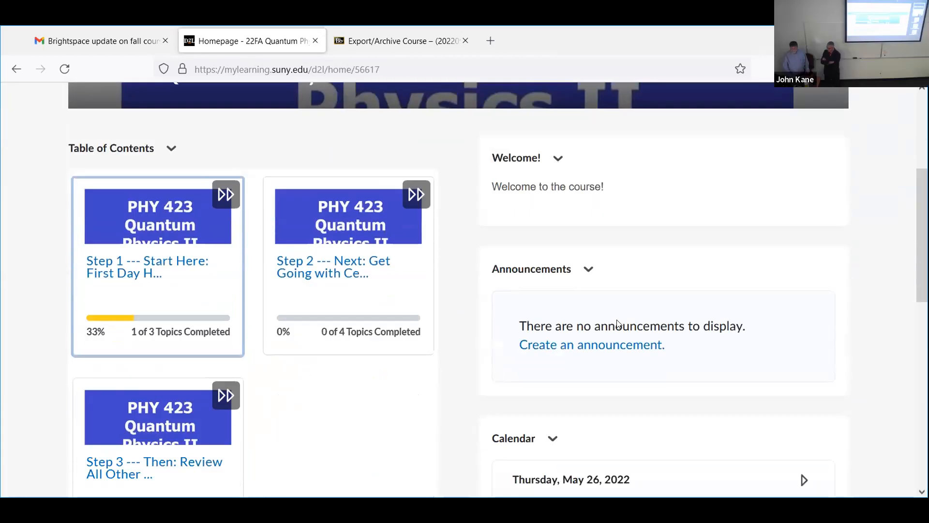
scroll(610, 323, up, 2)
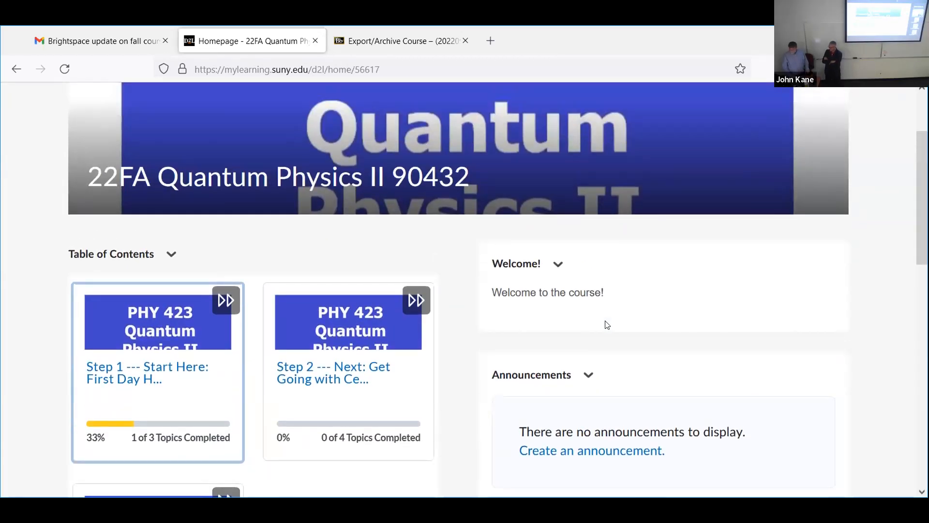
scroll(608, 324, down, 4)
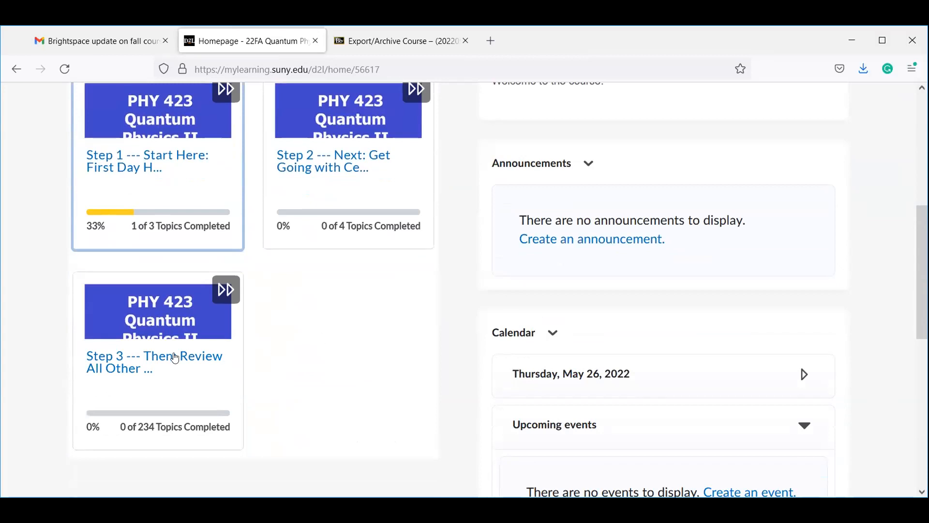
Step: Open the Step 3 --- Then: Review All Other Course Resources module and show the Course Tools list
click(127, 373)
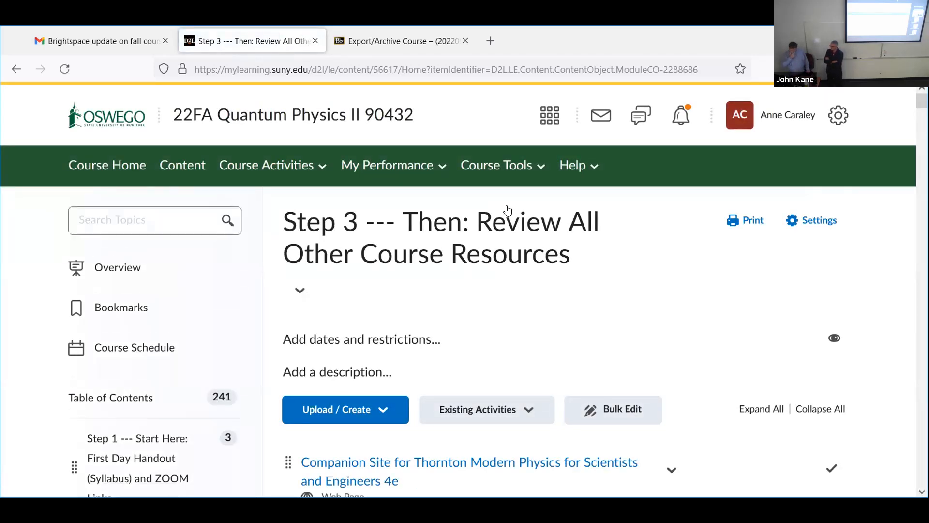
click(498, 170)
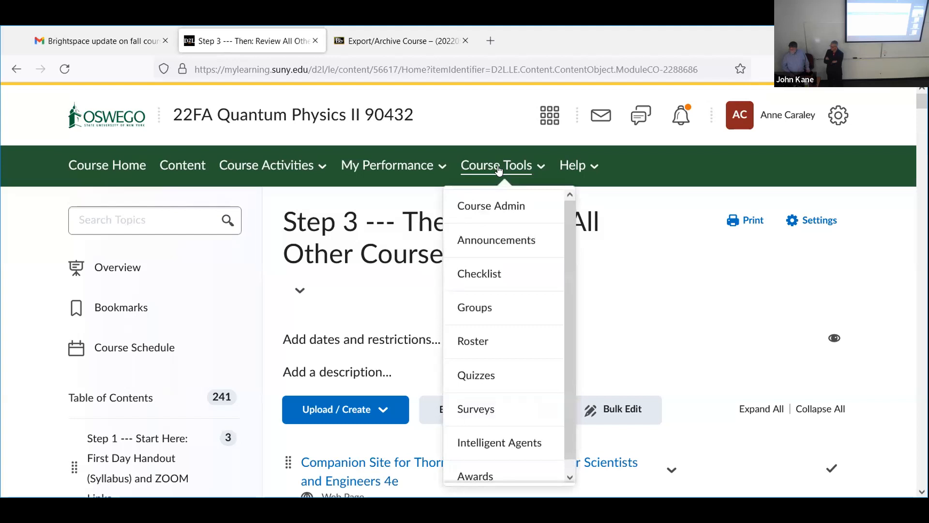
Step: From Course Admin, open Course Builder for 22FA Quantum Physics II 90432
click(486, 212)
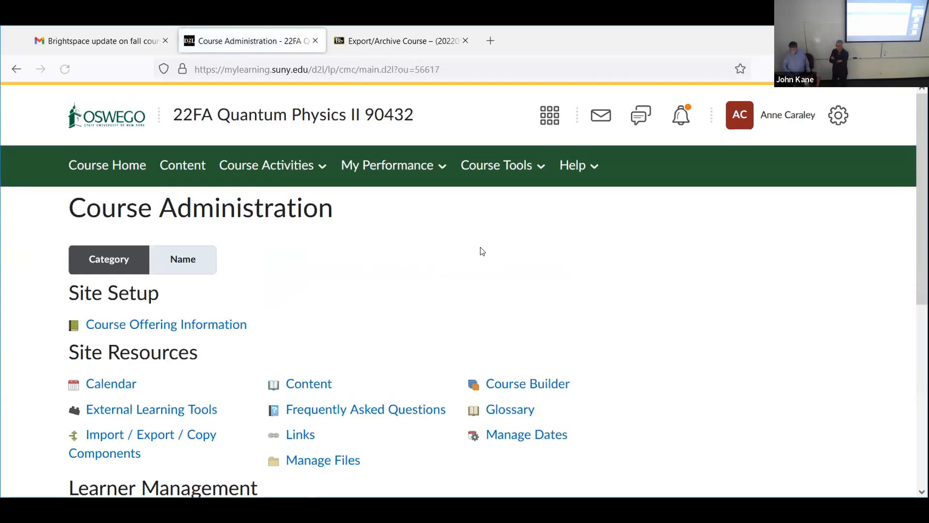
scroll(447, 273, down, 2)
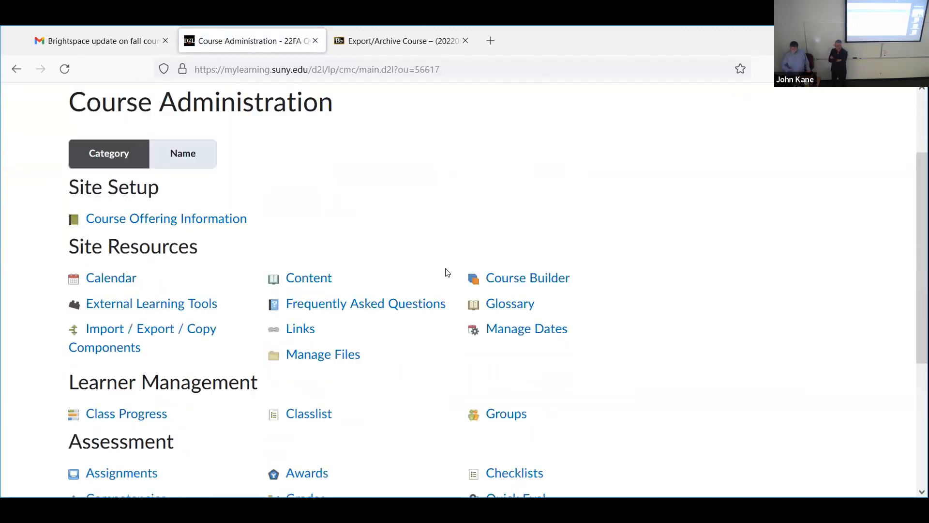
scroll(546, 265, down, 4)
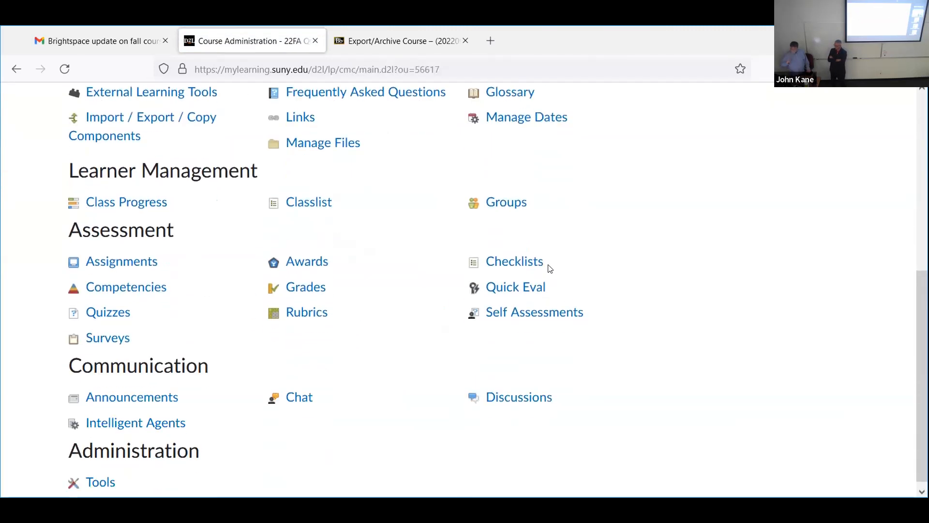
scroll(547, 270, up, 4)
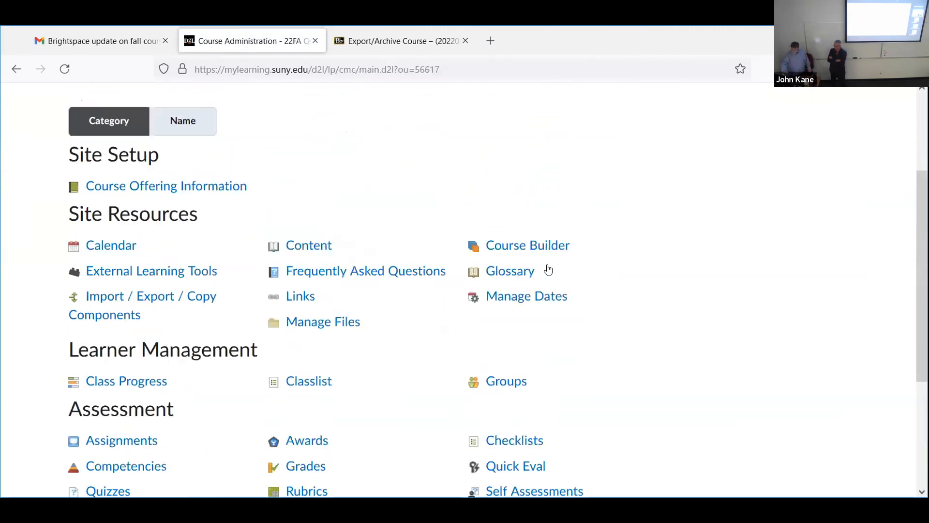
scroll(508, 291, down, 2)
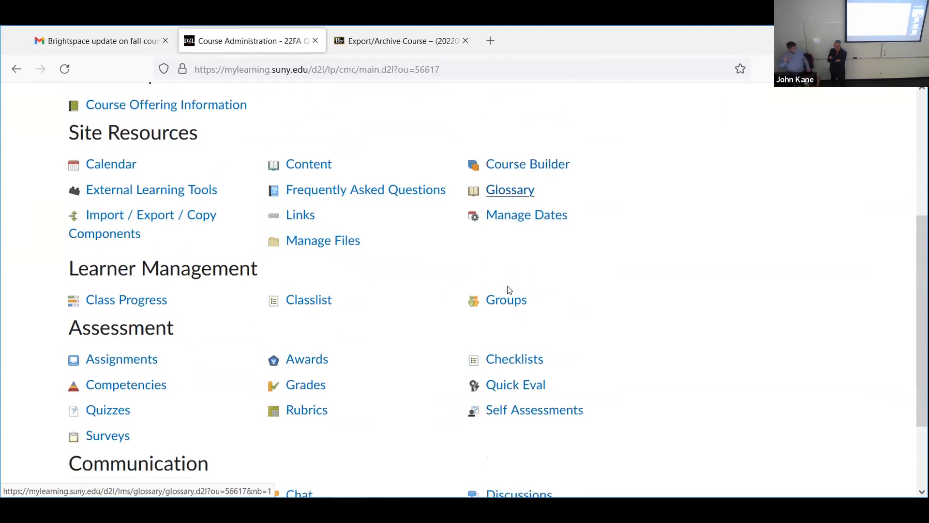
click(530, 167)
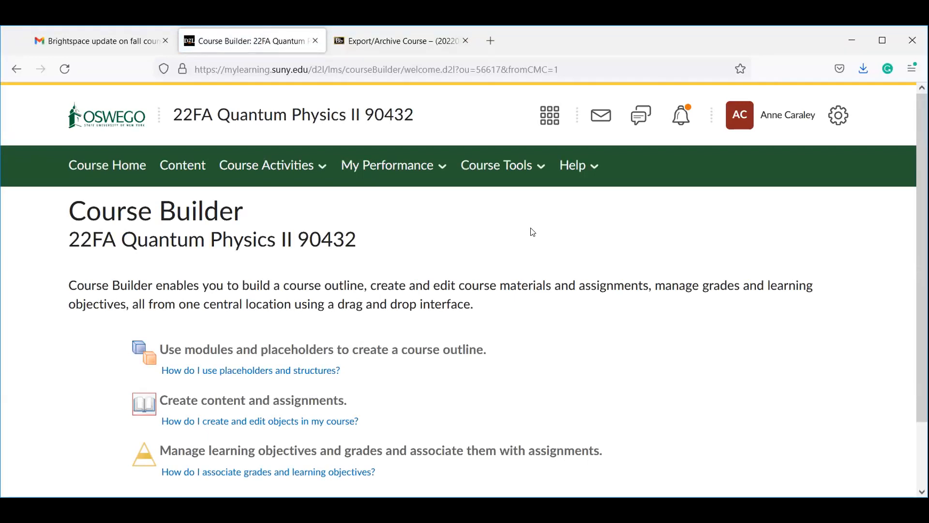
scroll(529, 253, down, 3)
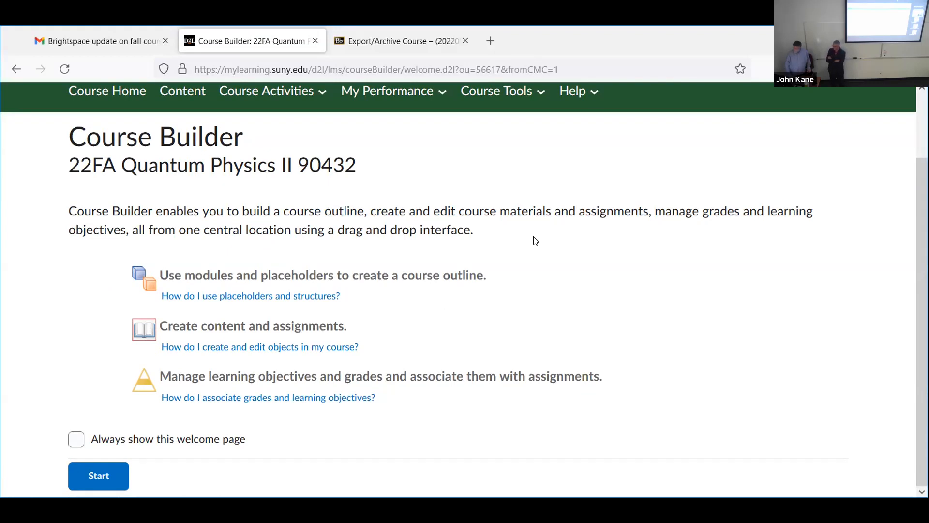
click(99, 476)
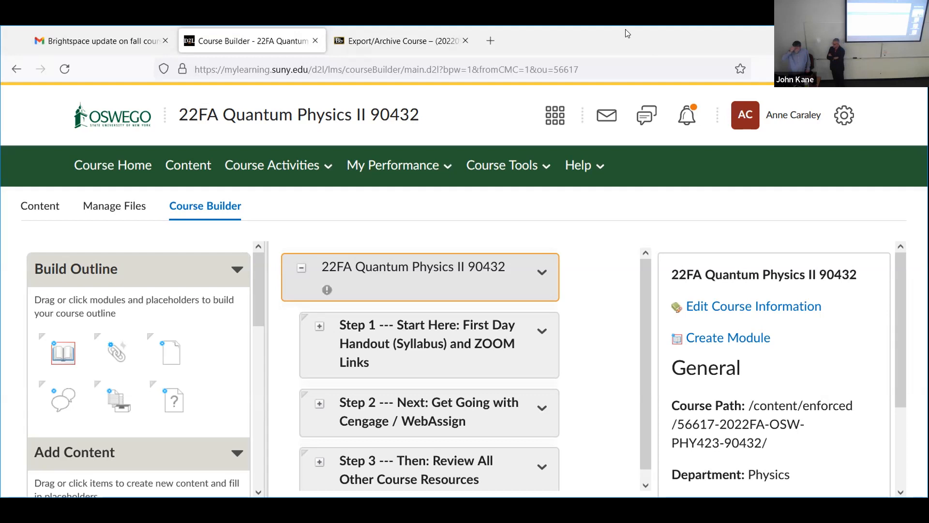
scroll(636, 280, down, 1)
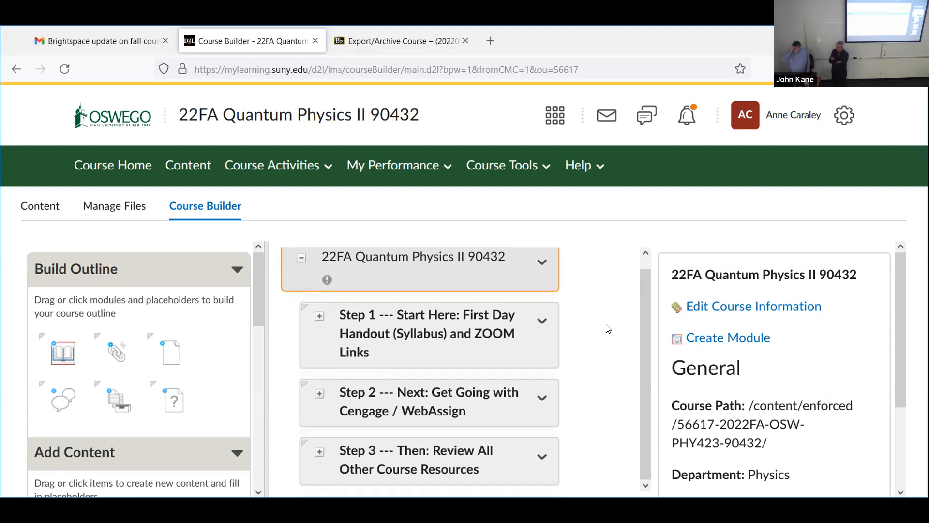
scroll(609, 329, up, 1)
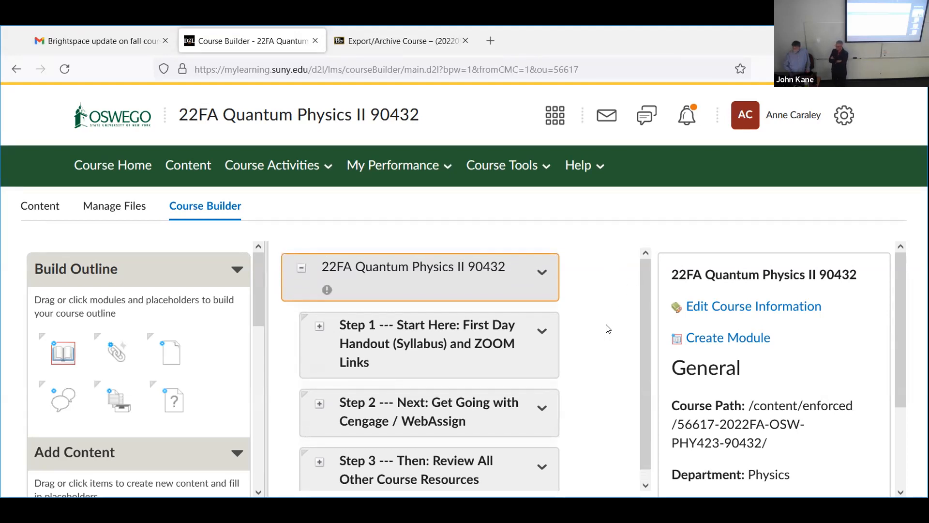
scroll(607, 327, down, 1)
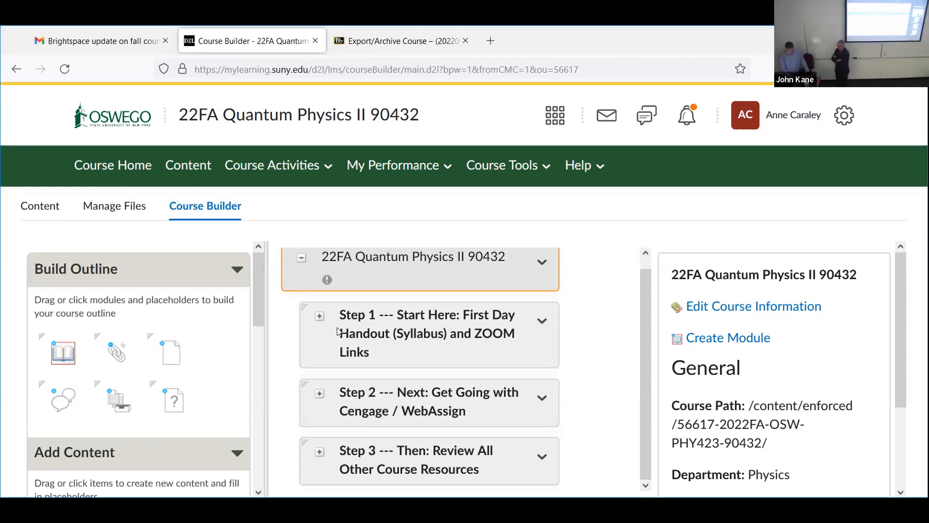
click(318, 451)
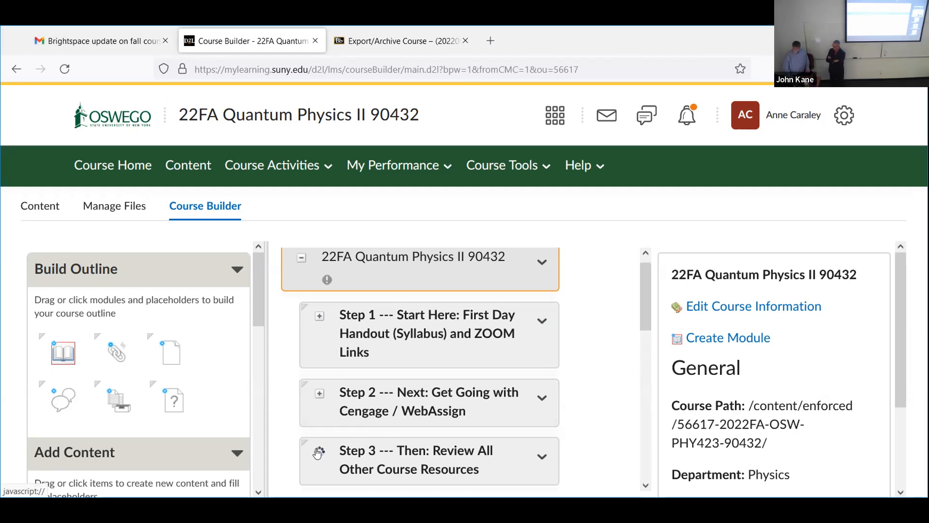
scroll(598, 358, down, 10)
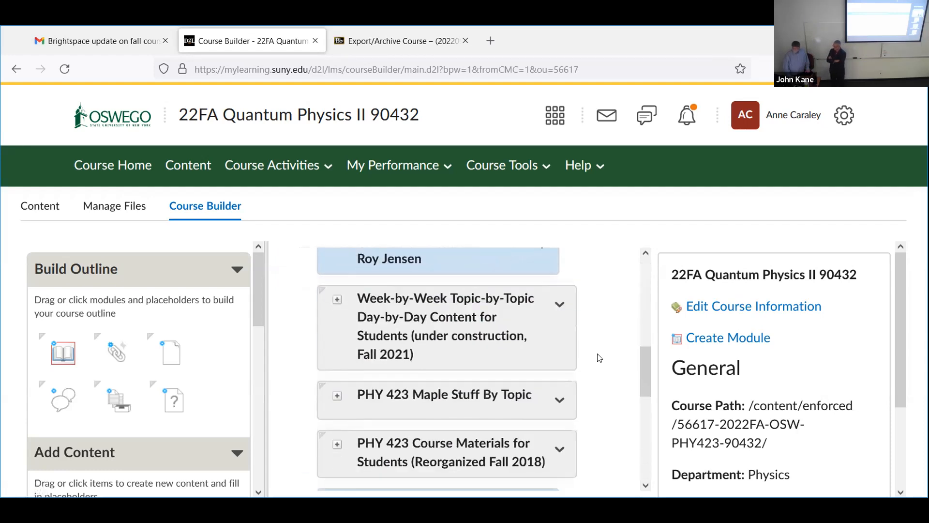
scroll(600, 358, down, 5)
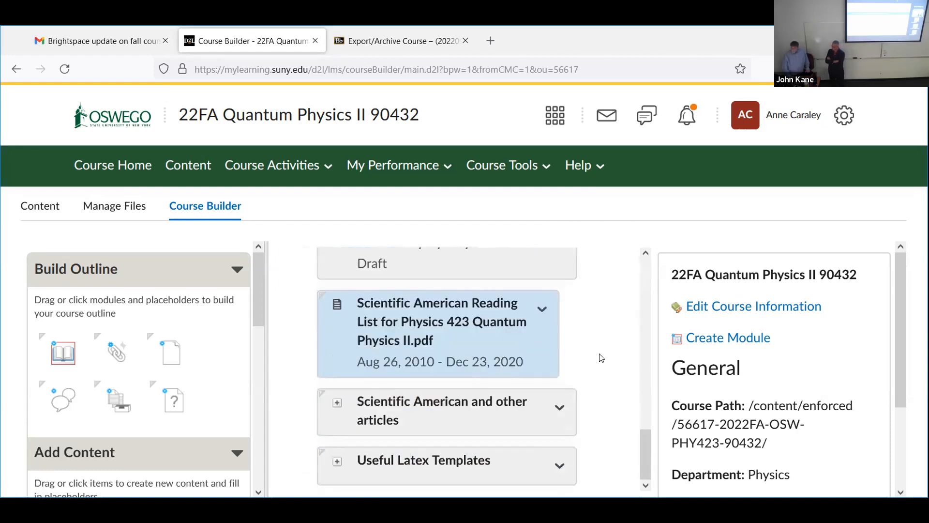
scroll(603, 358, up, 2)
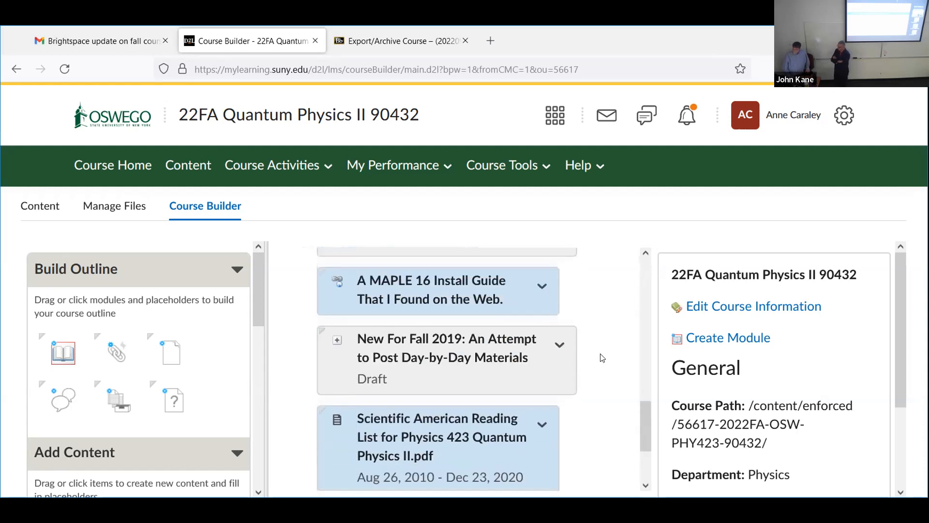
scroll(602, 358, up, 8)
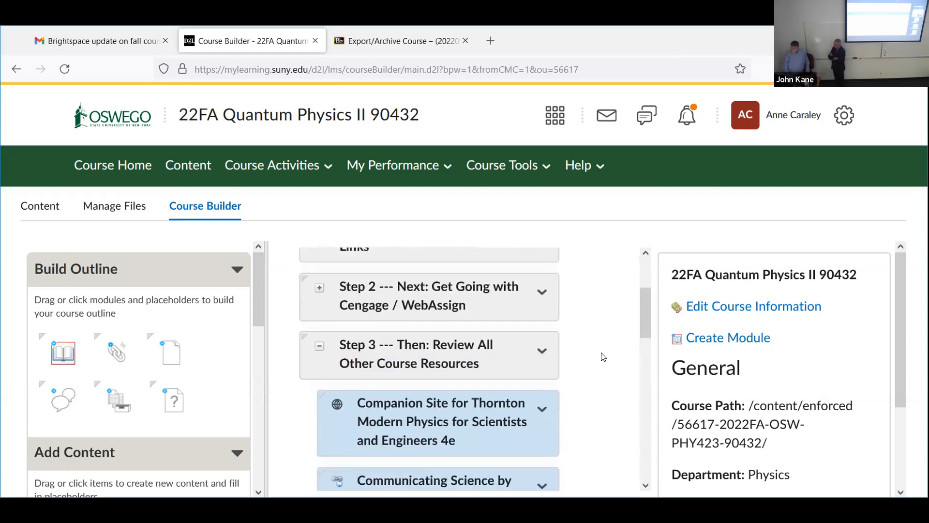
scroll(603, 357, up, 3)
scroll(603, 356, down, 3)
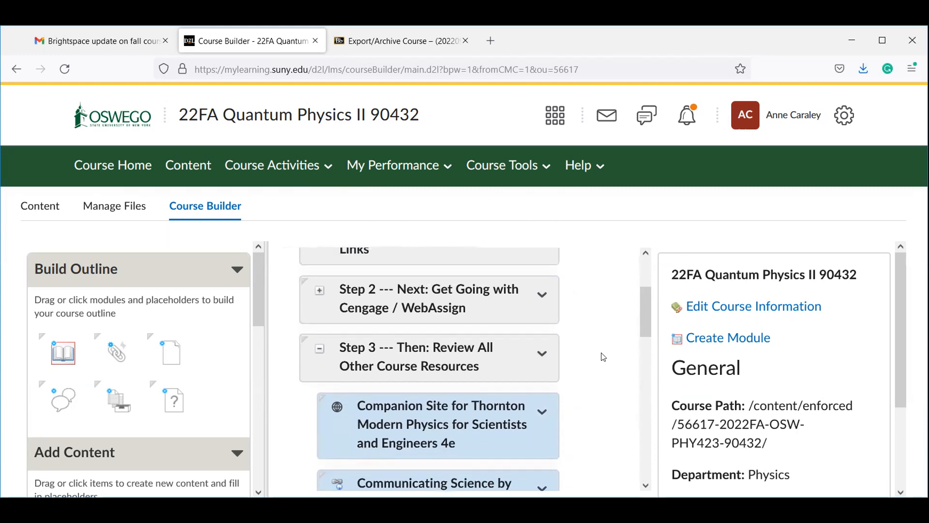
scroll(603, 357, up, 3)
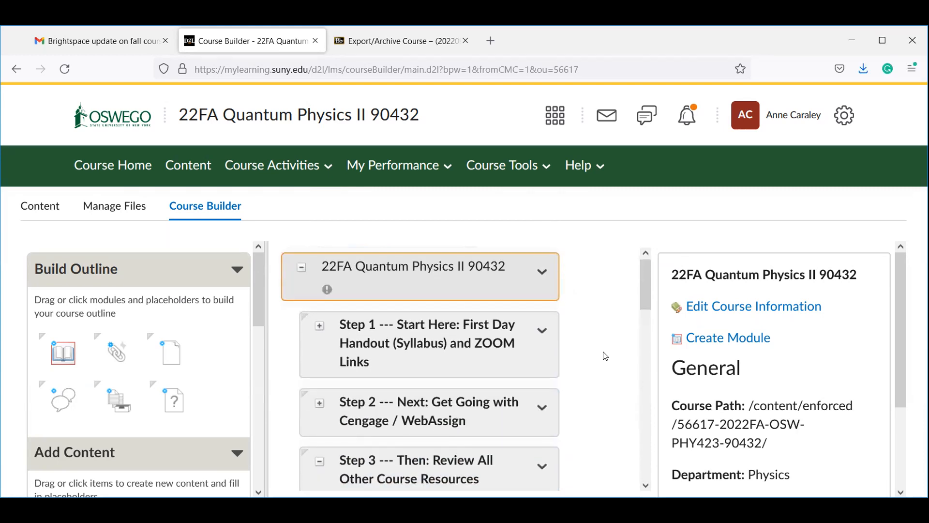
scroll(605, 357, down, 3)
scroll(610, 355, up, 3)
scroll(611, 354, down, 5)
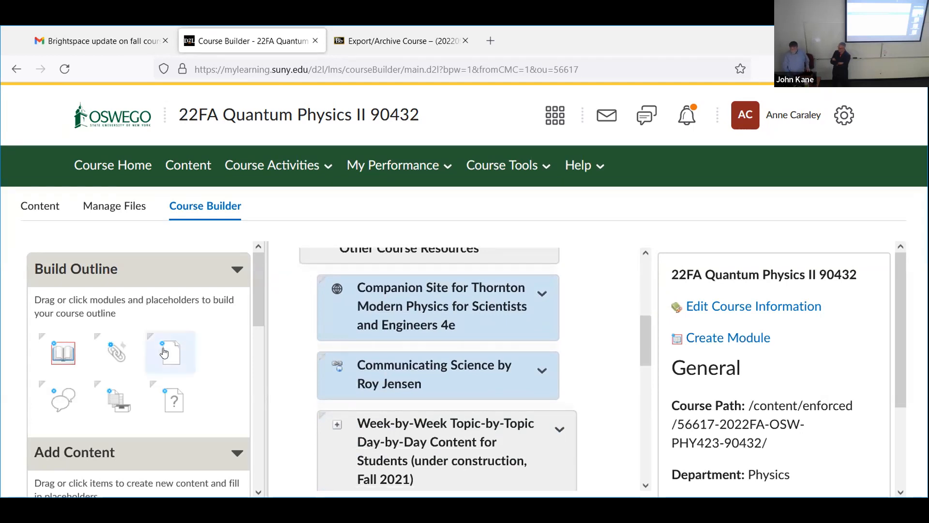
scroll(142, 353, down, 5)
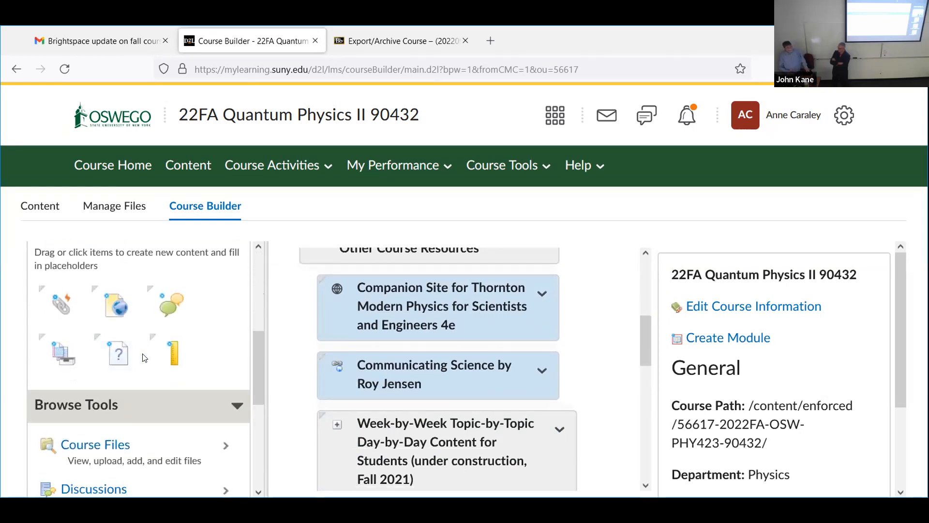
scroll(144, 358, down, 3)
scroll(145, 358, up, 4)
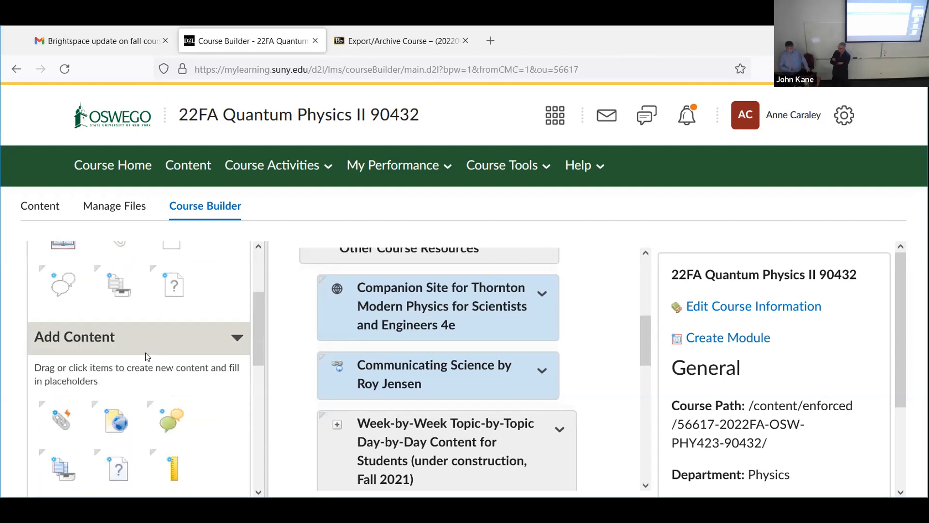
scroll(148, 356, up, 3)
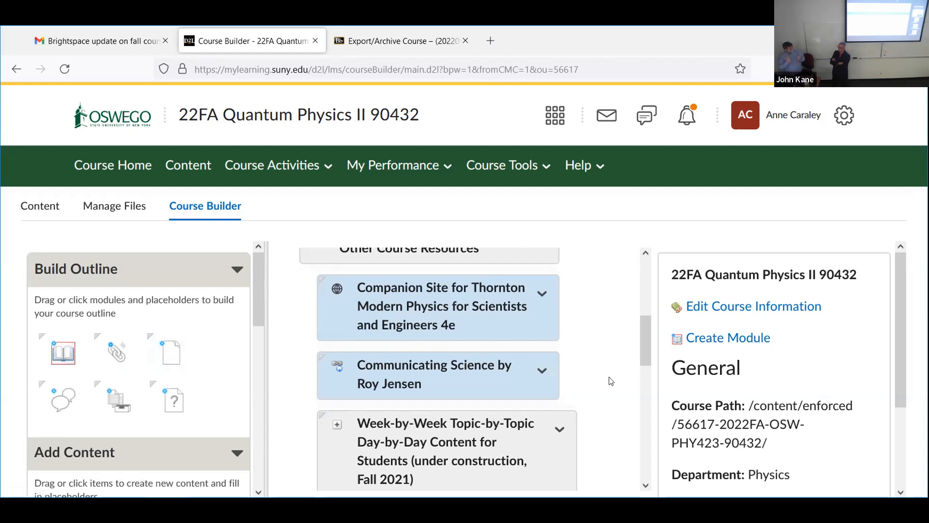
scroll(611, 380, down, 2)
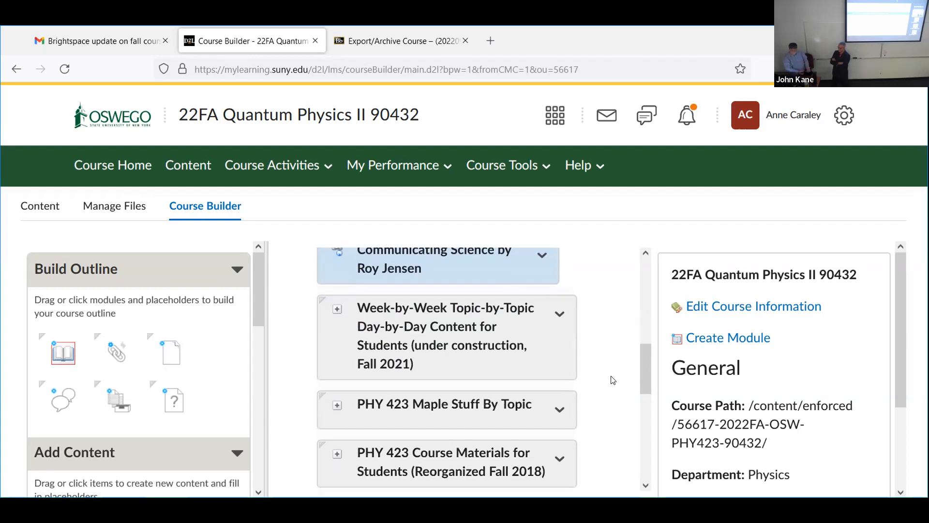
scroll(613, 380, up, 2)
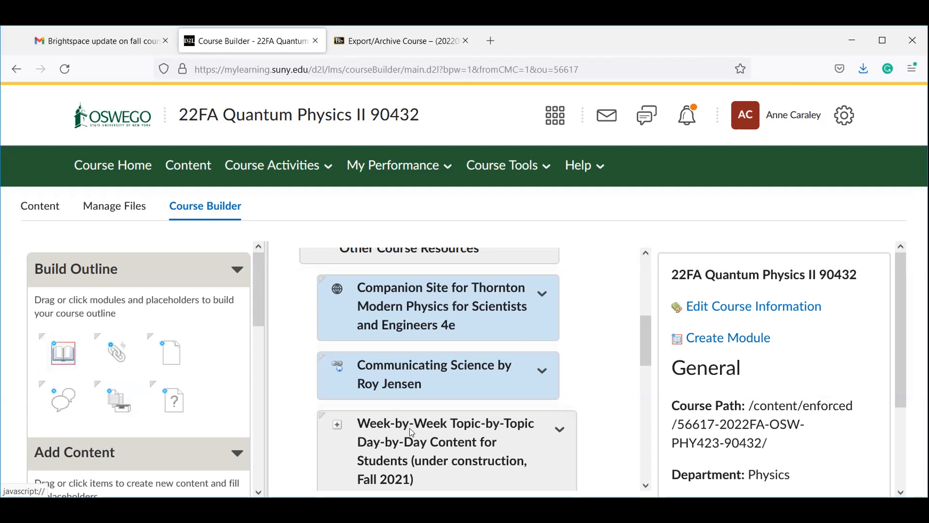
scroll(522, 458, down, 3)
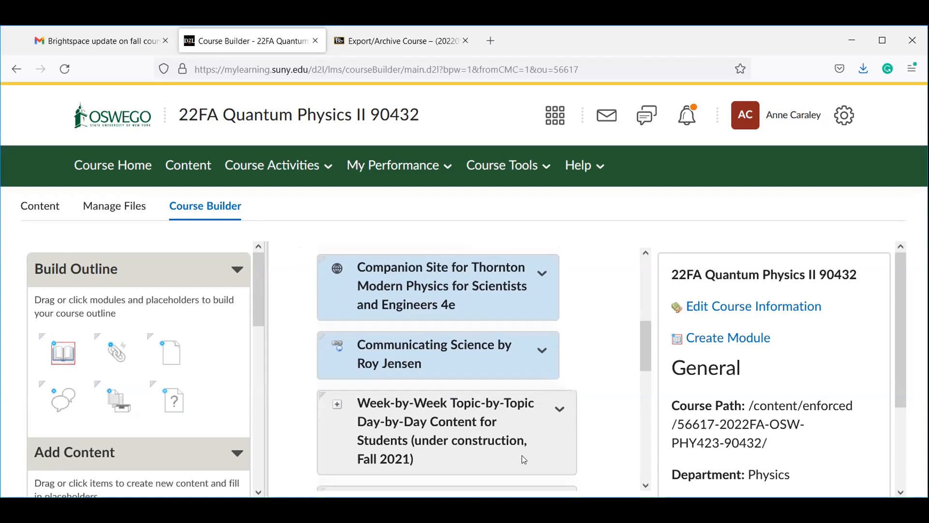
scroll(494, 388, up, 3)
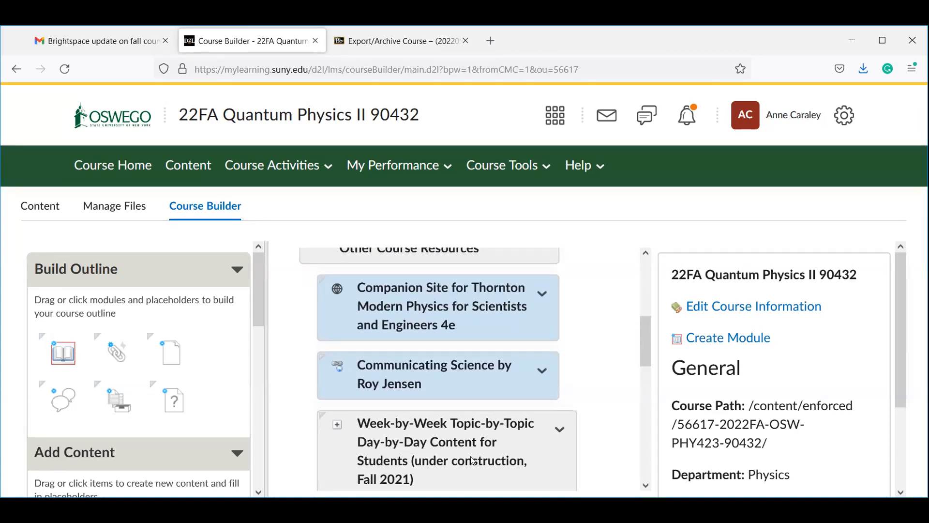
scroll(473, 460, down, 3)
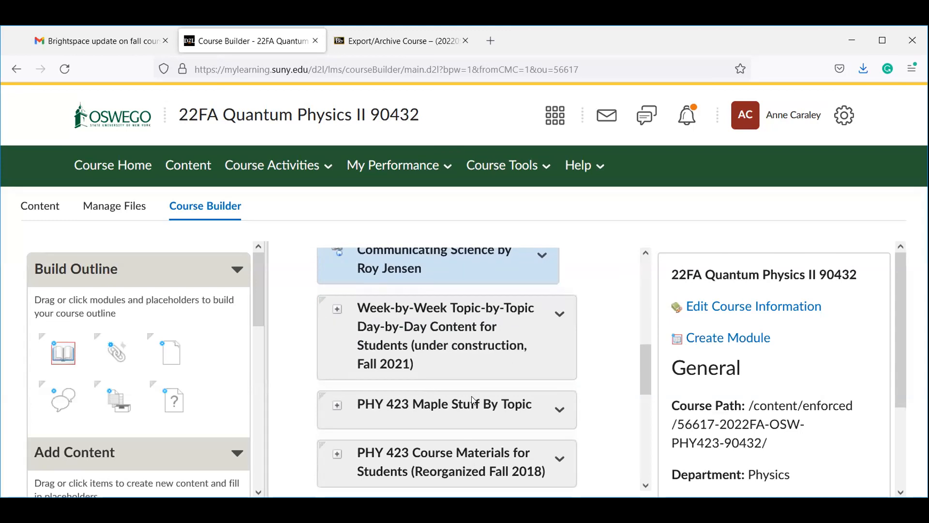
scroll(479, 406, up, 3)
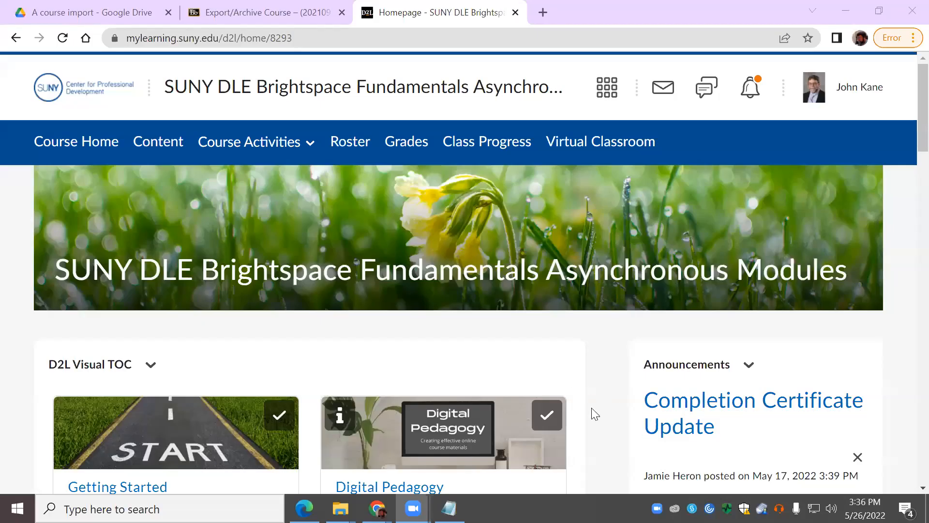
Step: Check the profile menu, then reload the Brightspace Fundamentals course homepage via Course Home
click(792, 93)
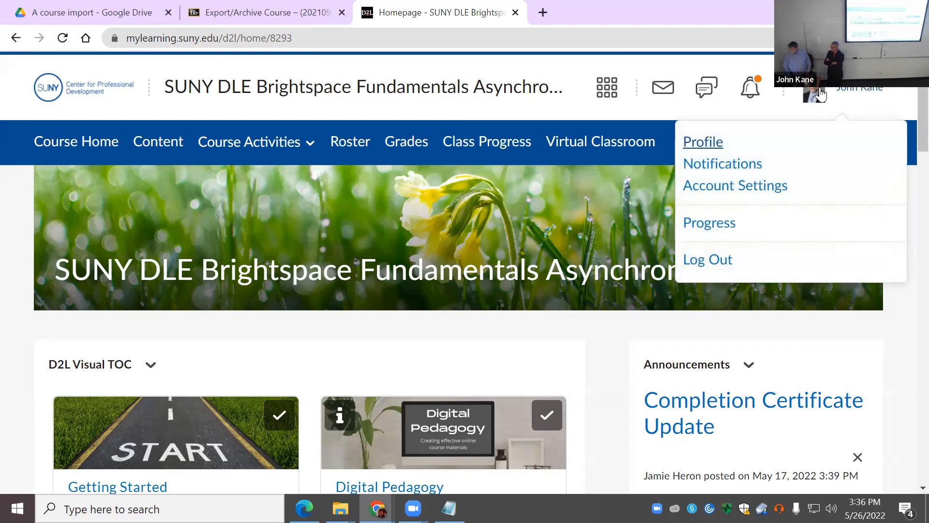
click(852, 95)
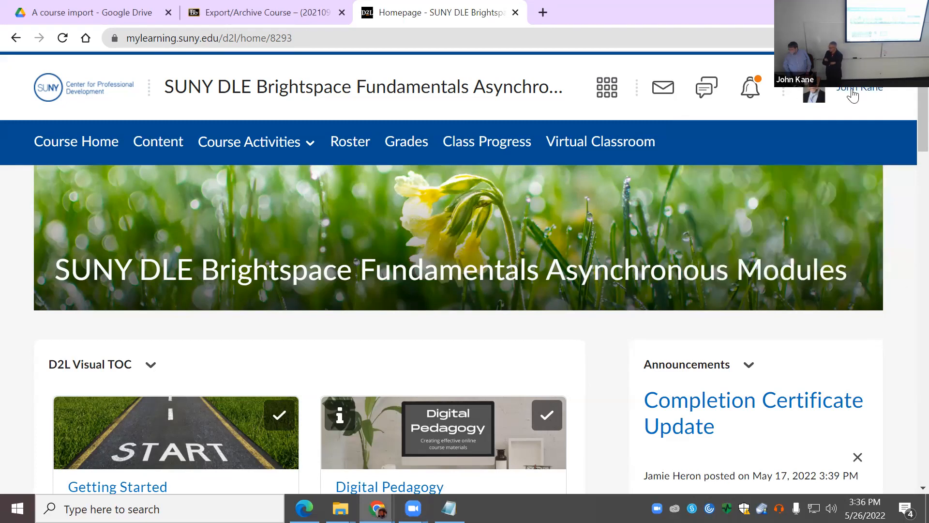
click(852, 95)
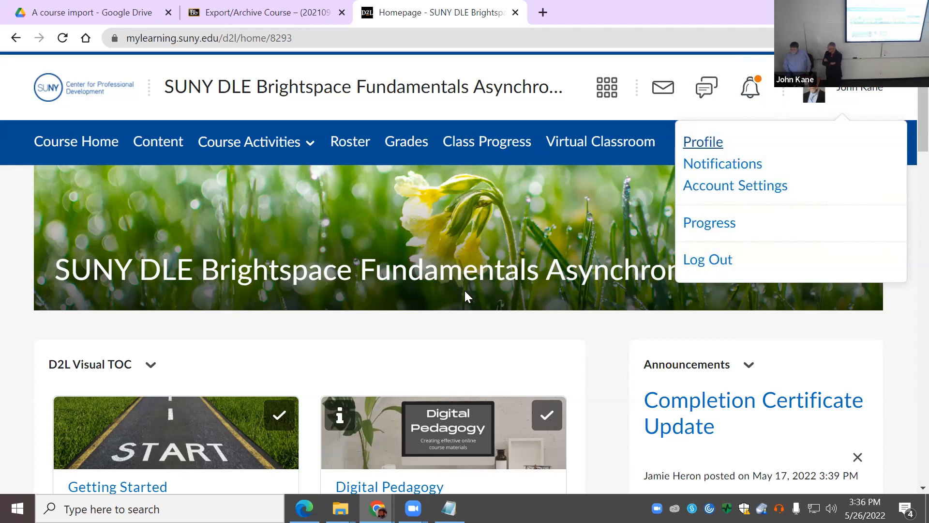
scroll(464, 290, down, 3)
scroll(457, 294, up, 1)
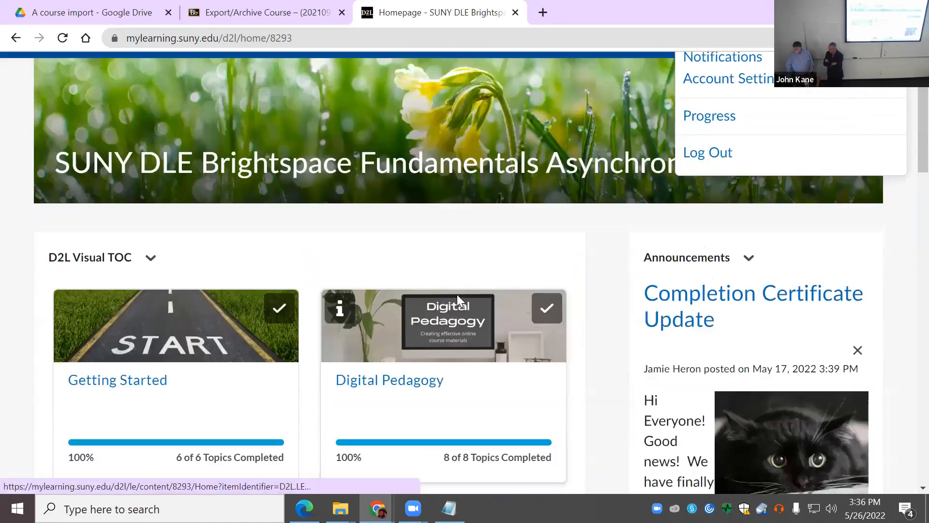
scroll(457, 294, up, 2)
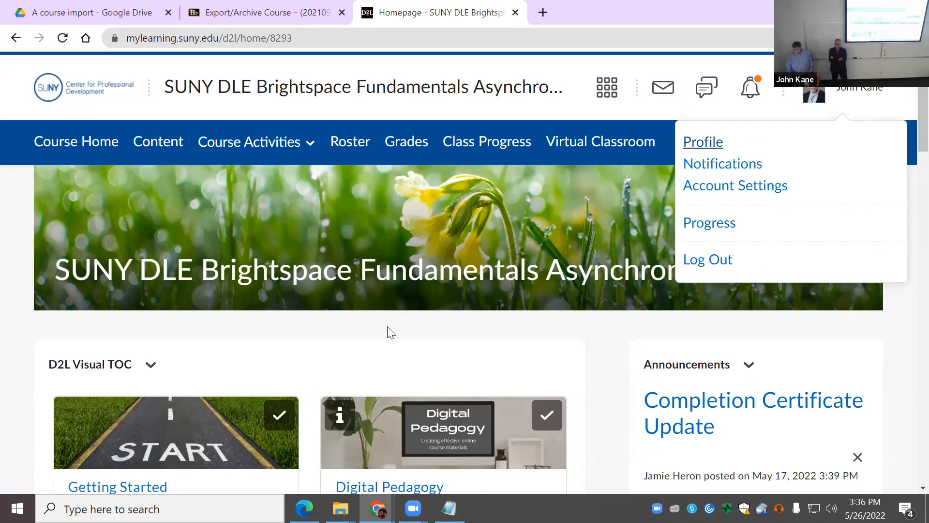
click(75, 150)
click(74, 148)
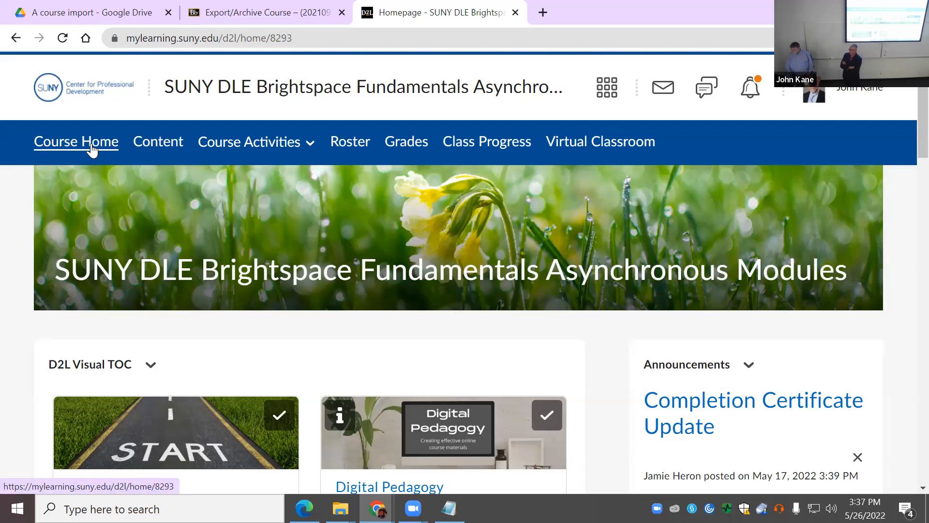
Step: Open the course Content, then return to the SUNY Oswego homepage via the logo
click(172, 148)
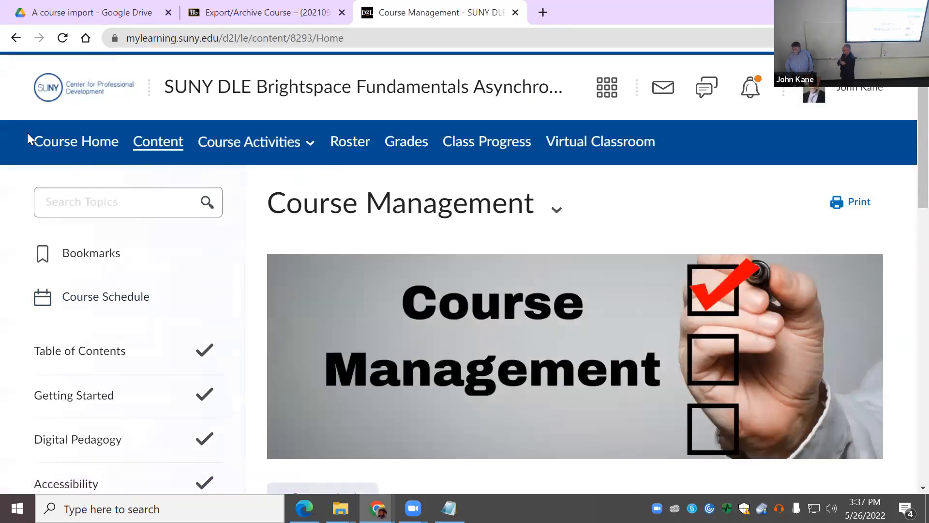
click(53, 91)
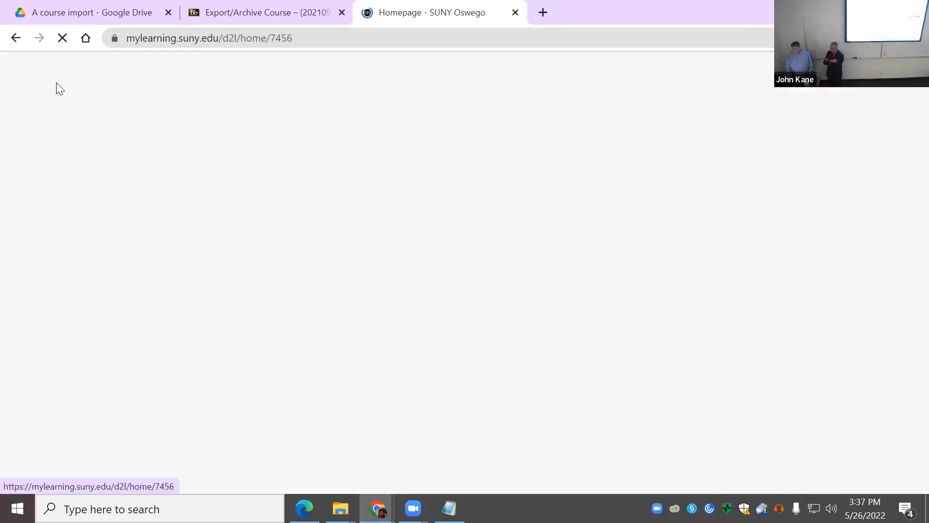
scroll(382, 368, down, 3)
scroll(387, 360, up, 3)
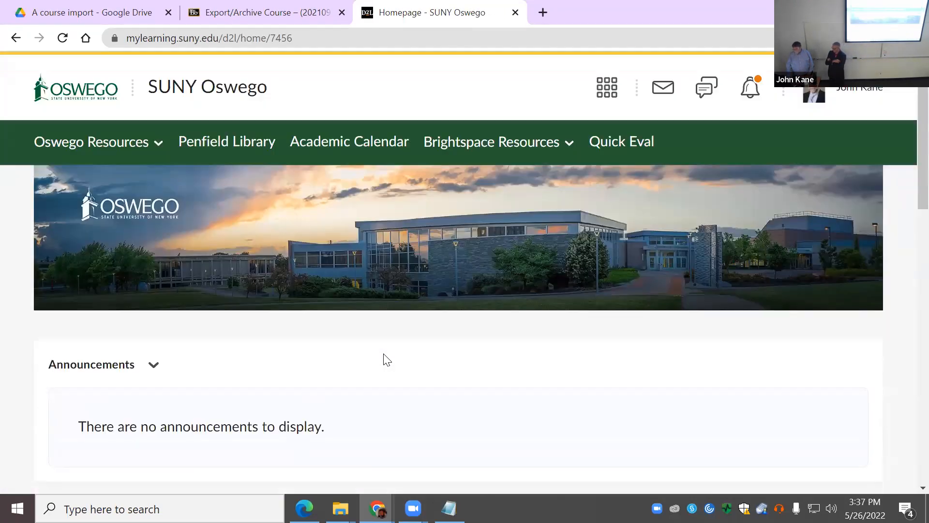
scroll(461, 239, down, 5)
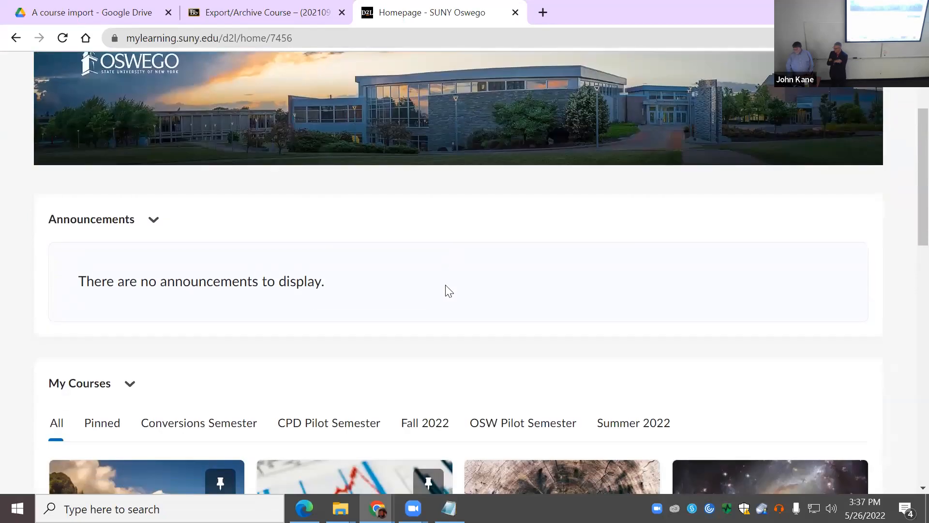
Step: Filter My Courses to Fall 2022 and open 22FA Principles of Microeconomics 90202
click(435, 279)
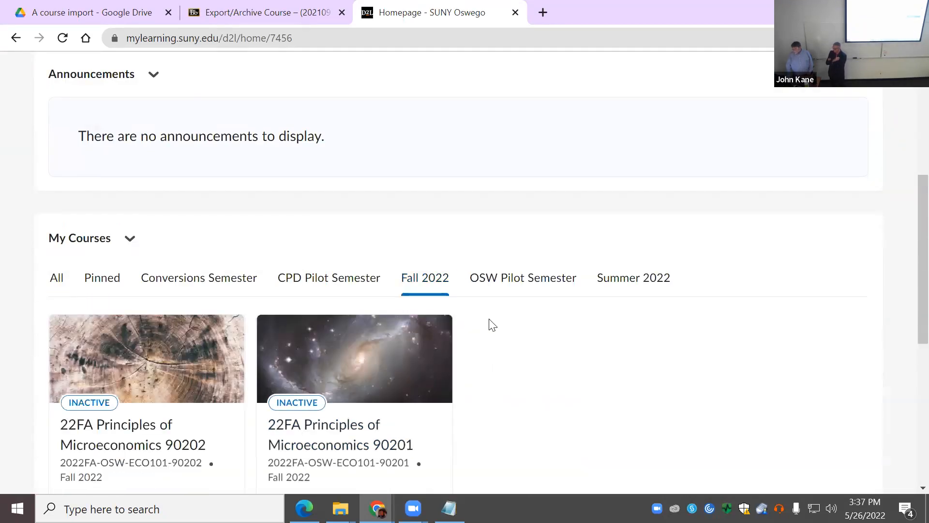
scroll(504, 334, down, 3)
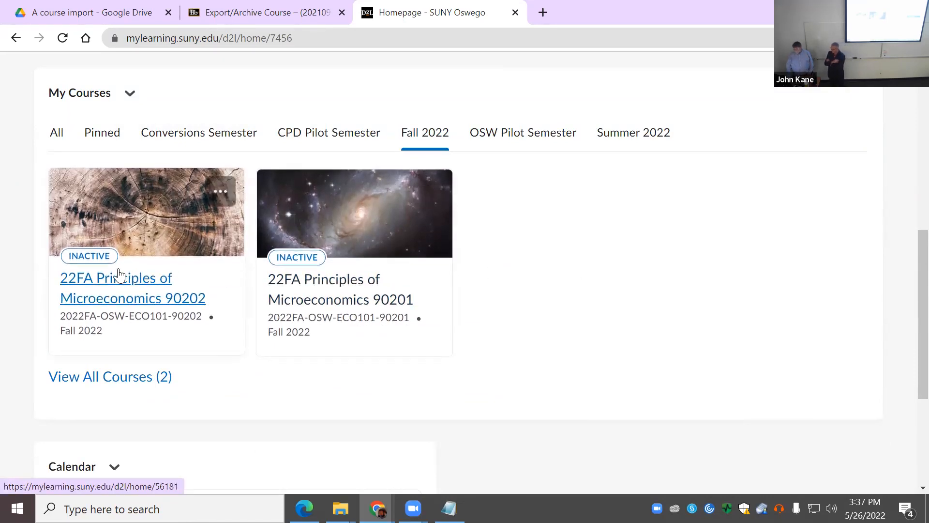
click(98, 267)
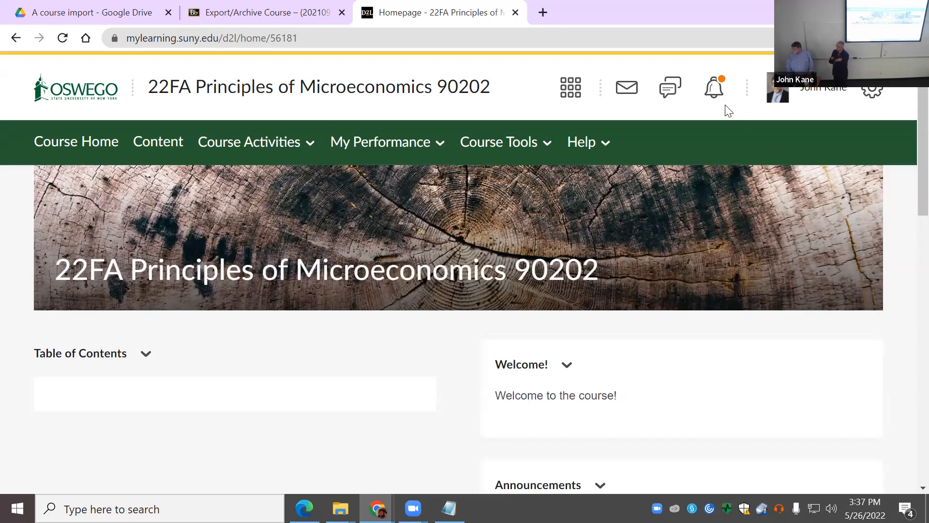
Step: Open Import/Export/Copy Components from the settings gear and review its copy, export and import options
click(870, 91)
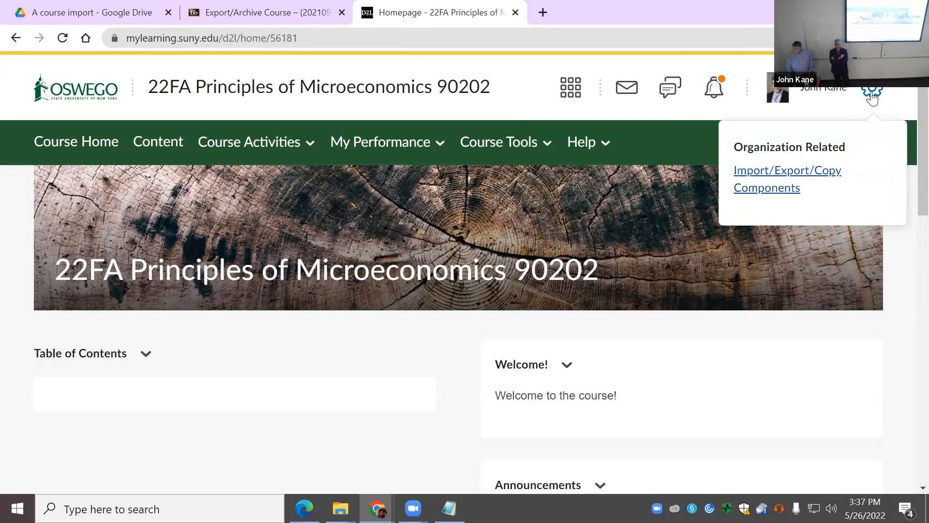
click(820, 175)
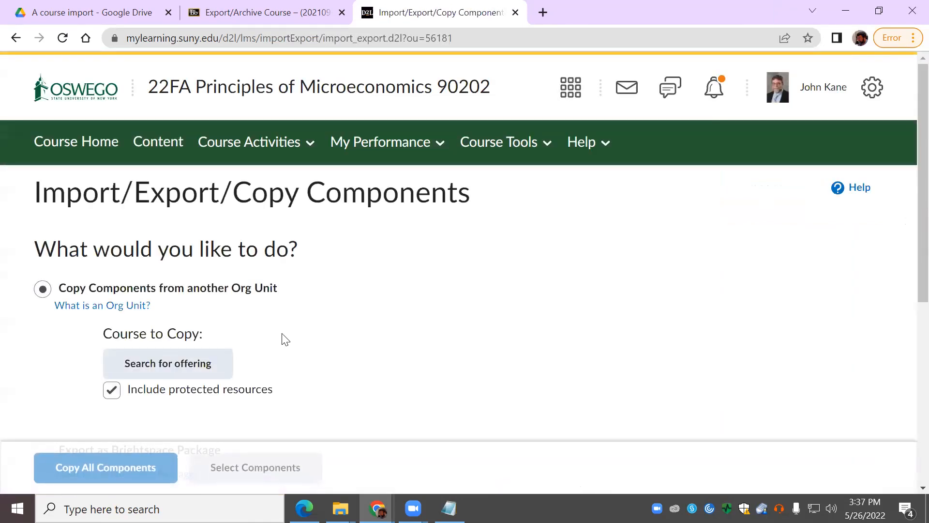
scroll(285, 339, down, 3)
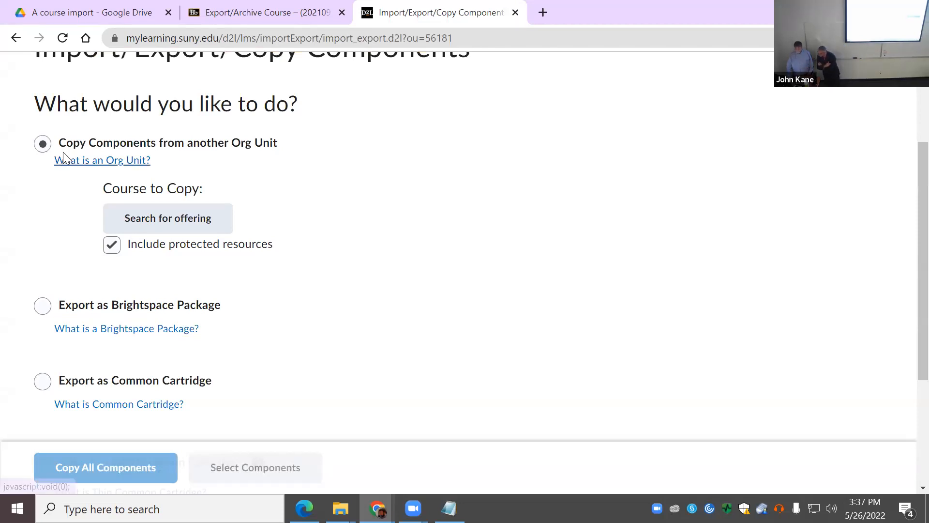
scroll(421, 335, down, 4)
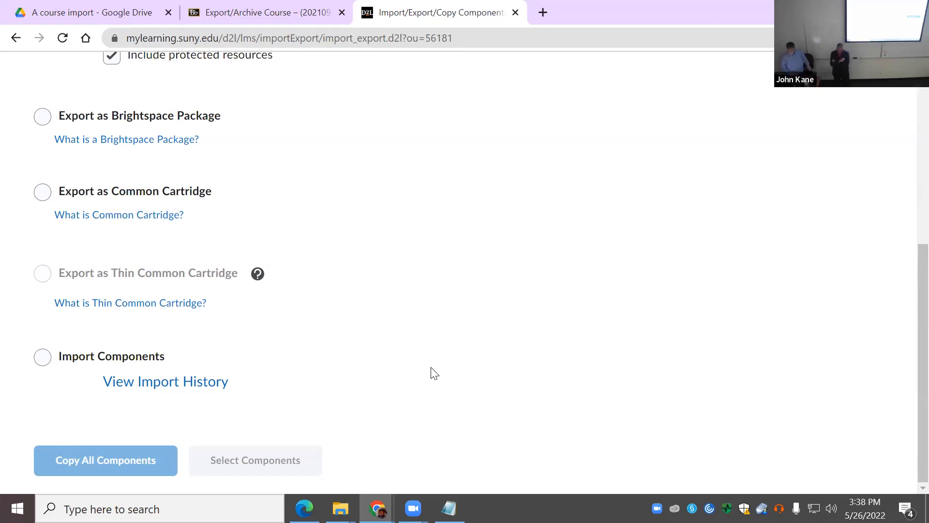
scroll(161, 326, up, 6)
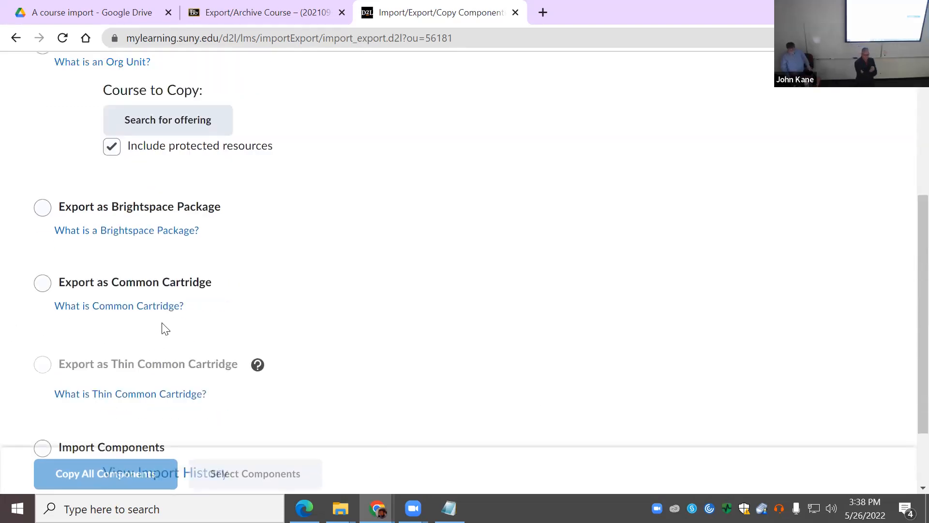
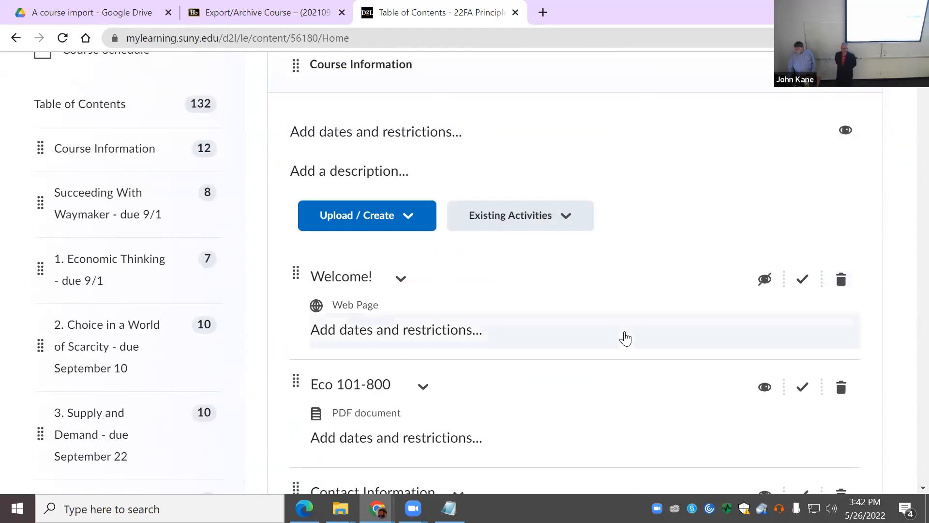
Step: Permanently delete a Course Information topic together with its associated file
scroll(629, 336, down, 12)
scroll(635, 337, down, 15)
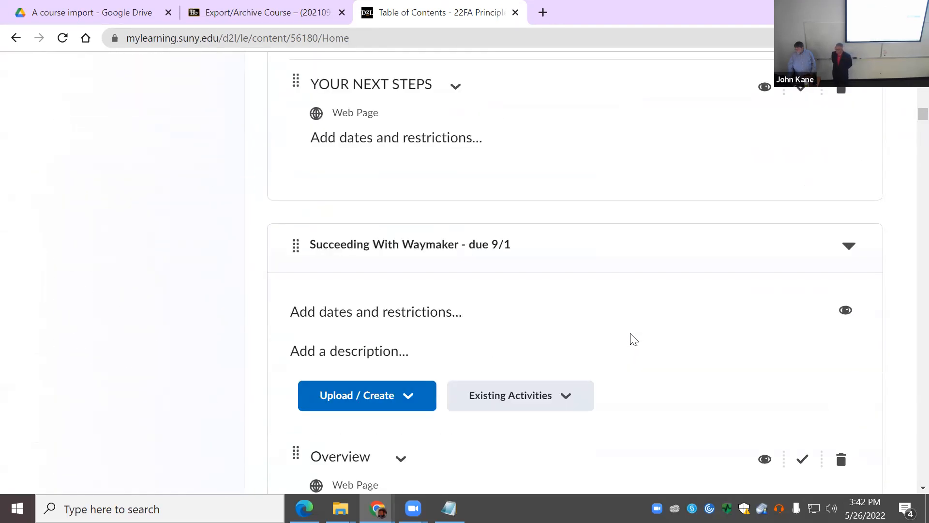
scroll(634, 339, up, 2)
scroll(651, 375, down, 4)
scroll(658, 377, up, 7)
scroll(666, 379, up, 3)
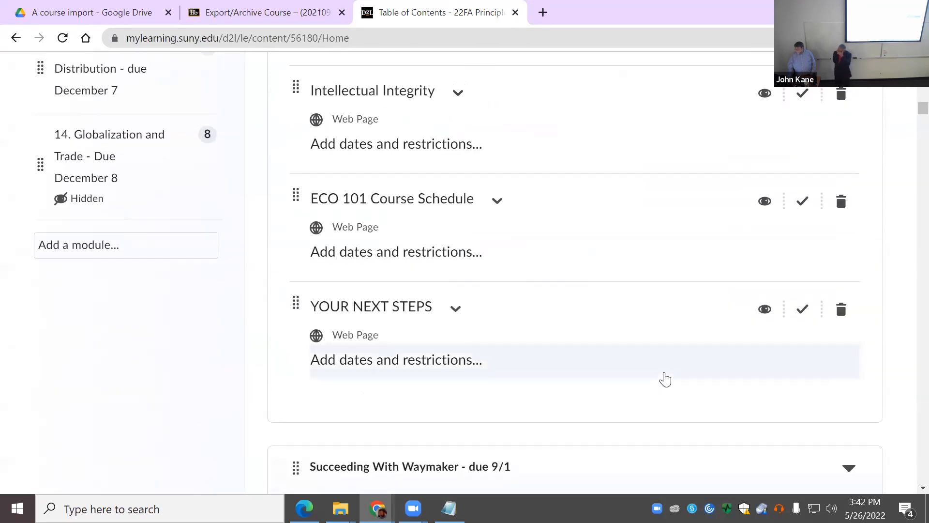
scroll(667, 378, up, 2)
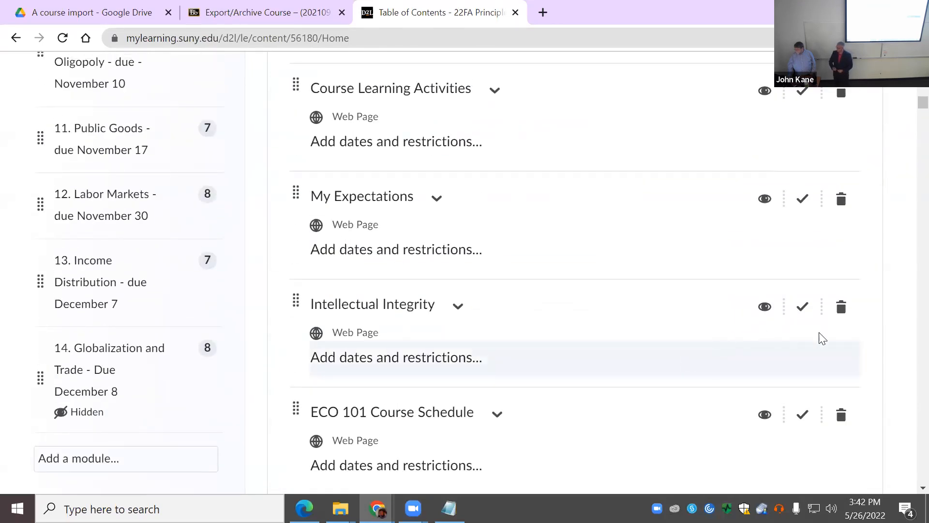
click(842, 308)
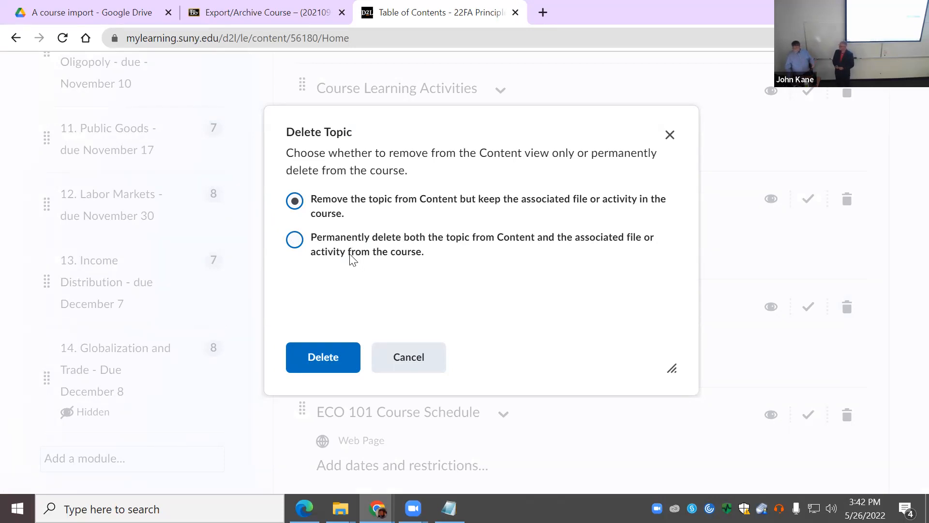
click(295, 239)
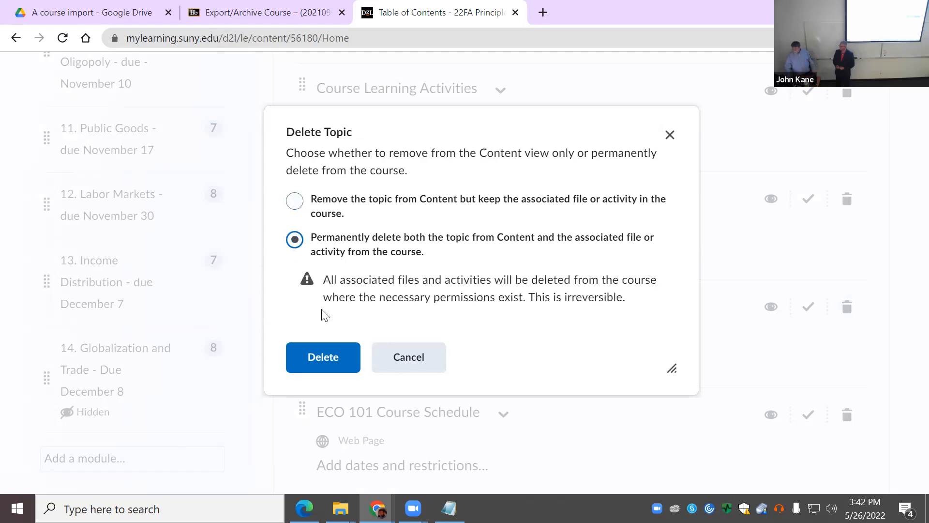
click(331, 366)
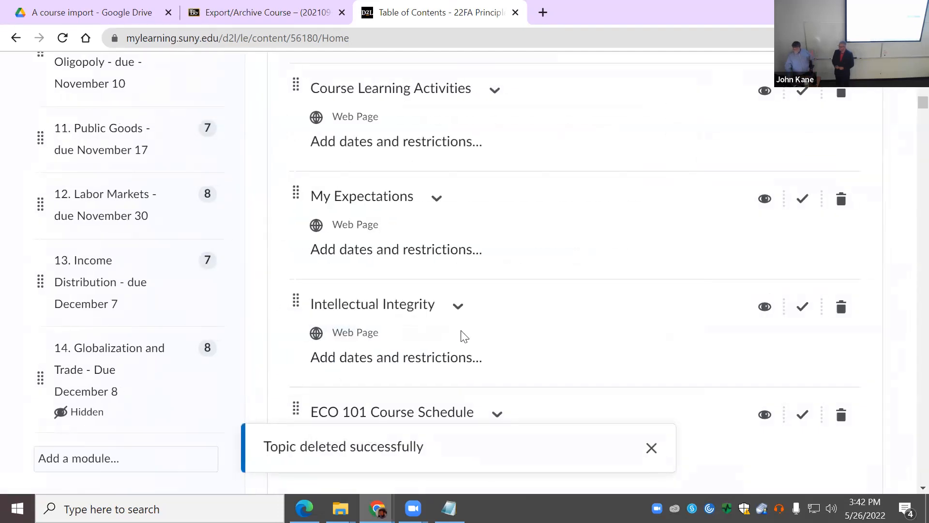
scroll(532, 300, up, 20)
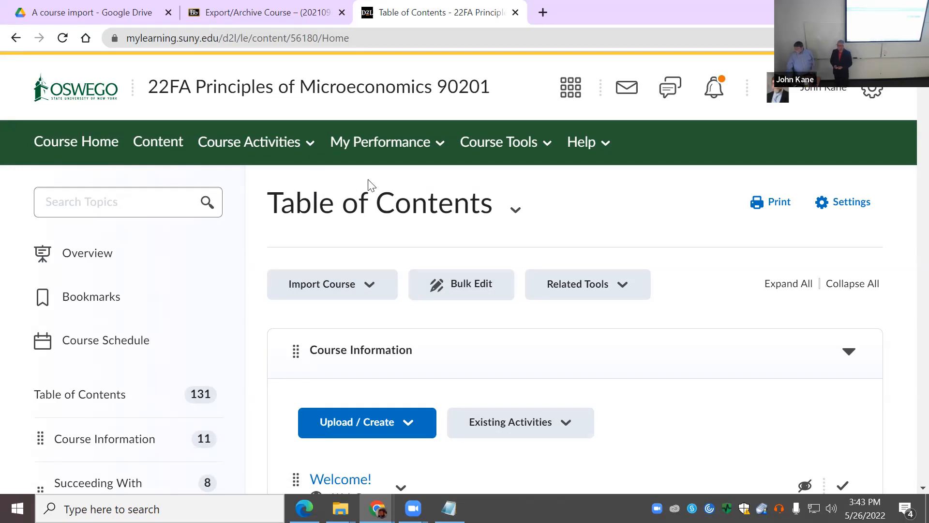
Step: Open Course Builder from Course Admin and view the Course Information module's actions without changing anything
click(514, 151)
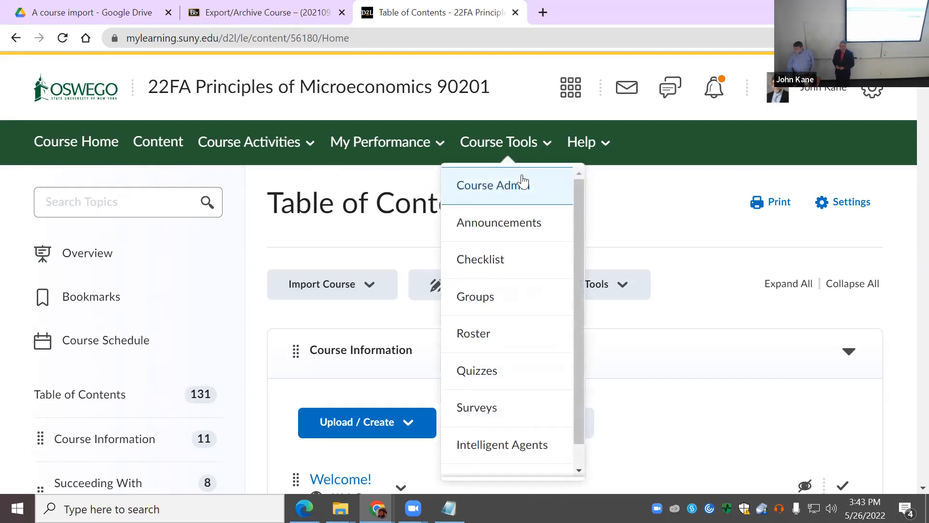
click(521, 193)
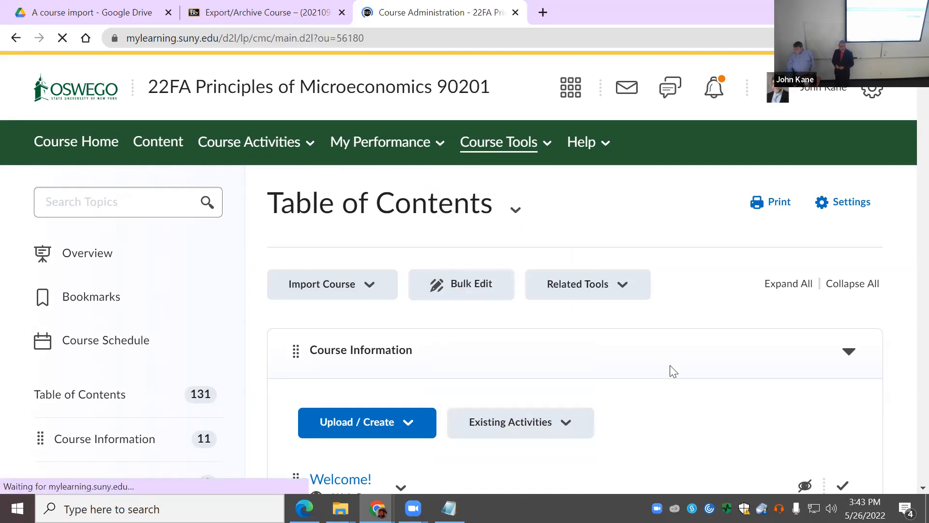
scroll(564, 302, down, 3)
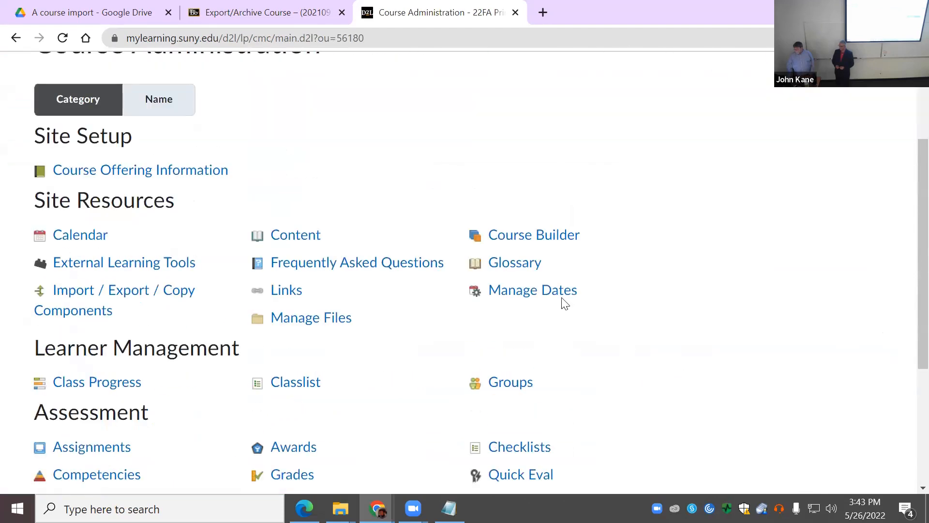
click(534, 237)
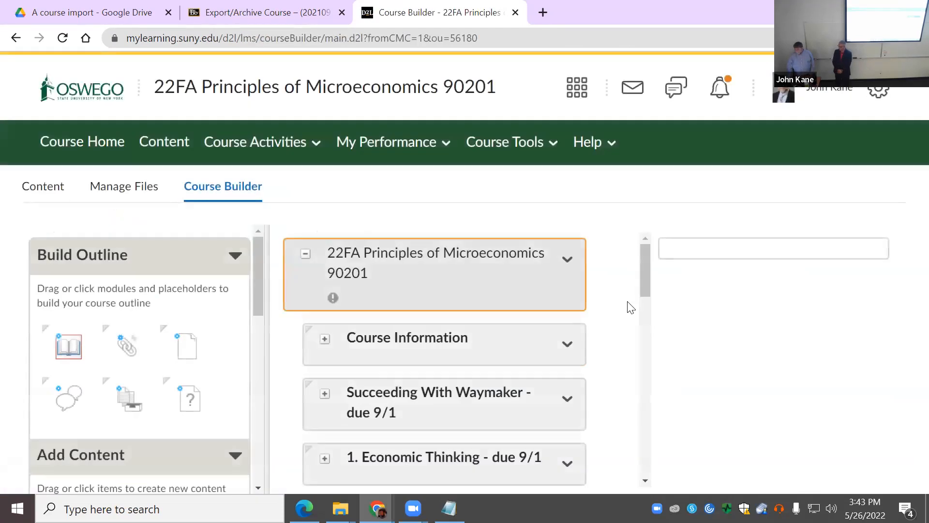
scroll(641, 322, down, 3)
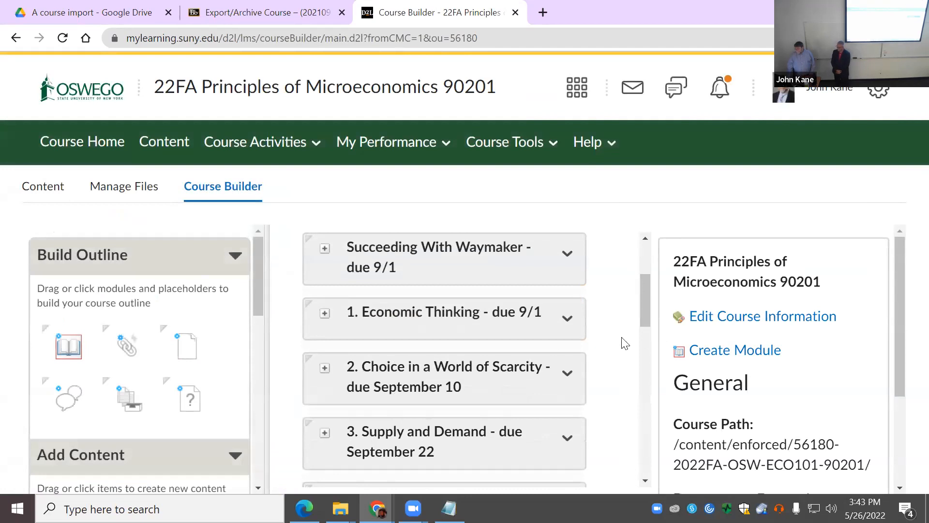
scroll(563, 337, up, 3)
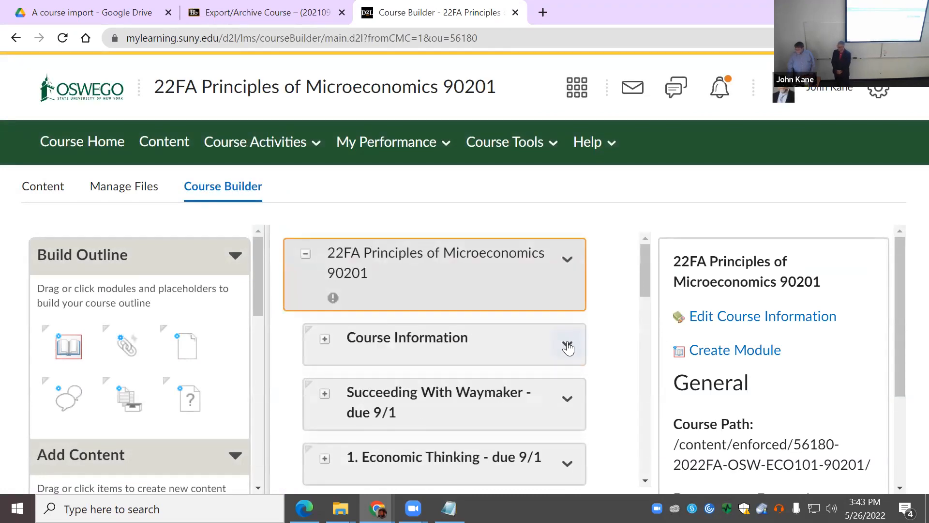
click(567, 344)
scroll(566, 280, down, 1)
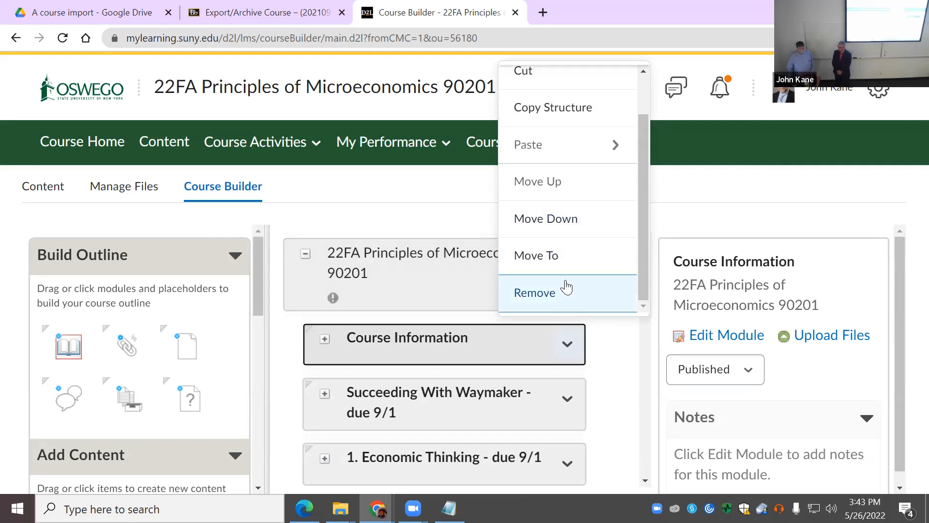
click(431, 203)
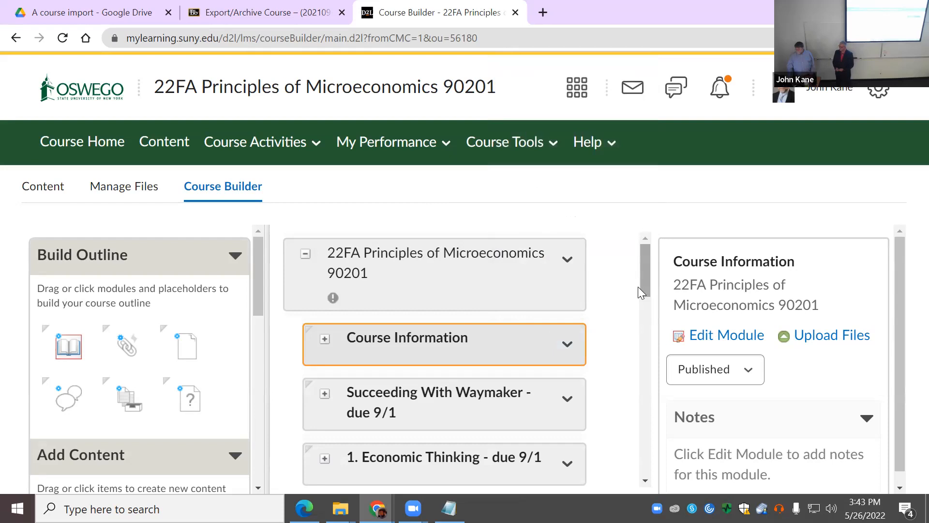
Step: Reopen Course Builder and view the whole course's actions menu without choosing anything
click(515, 153)
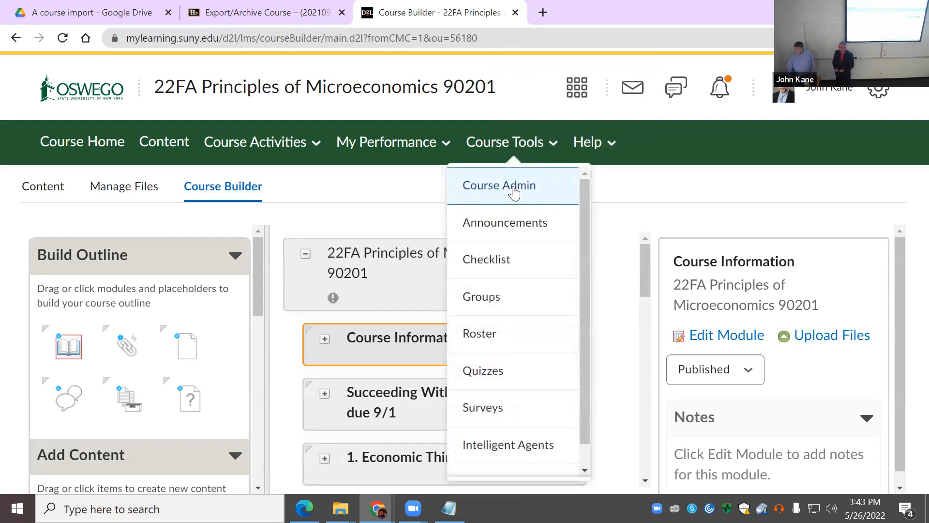
click(514, 192)
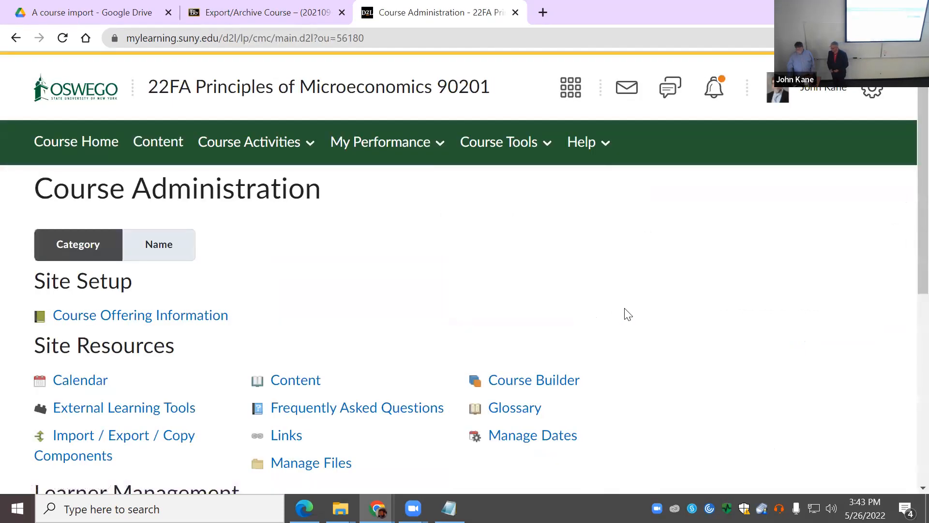
click(554, 386)
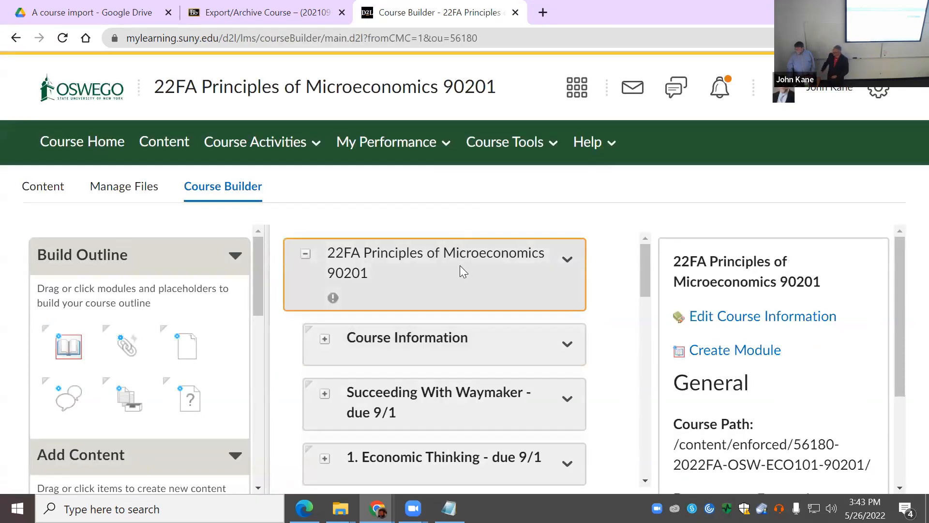
click(566, 260)
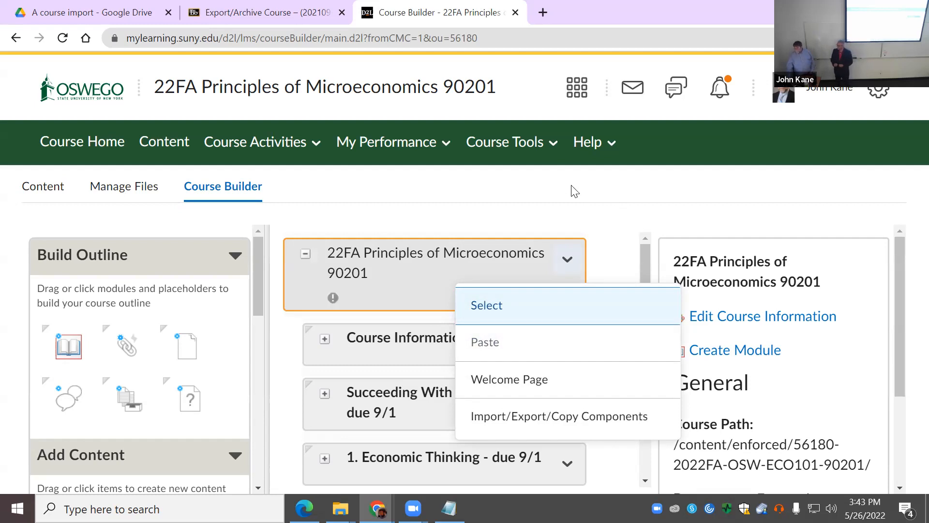
click(556, 186)
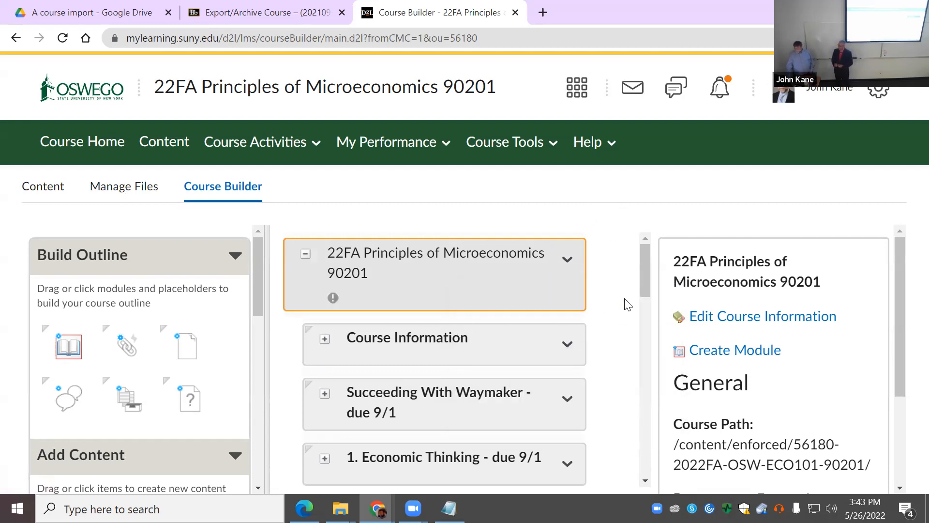
Step: Return to the Course Administration page and scroll through its tool list
click(489, 144)
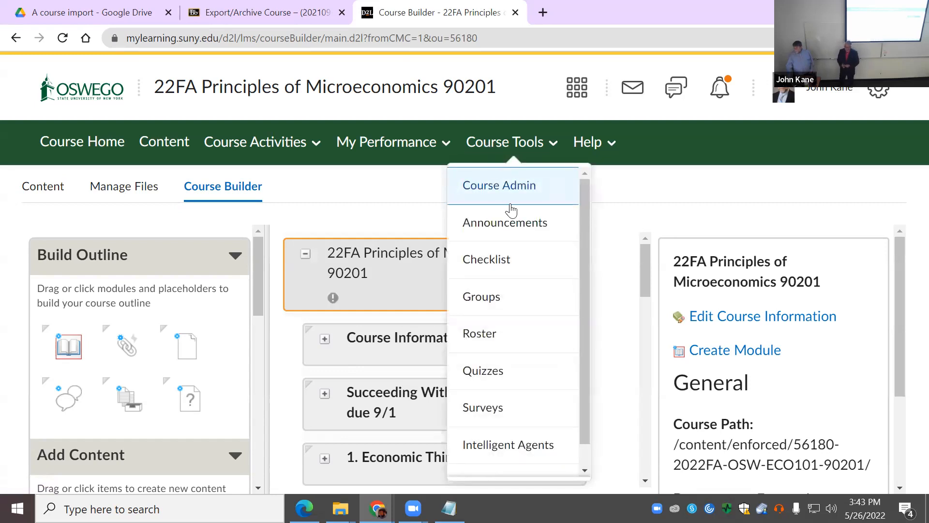
click(521, 196)
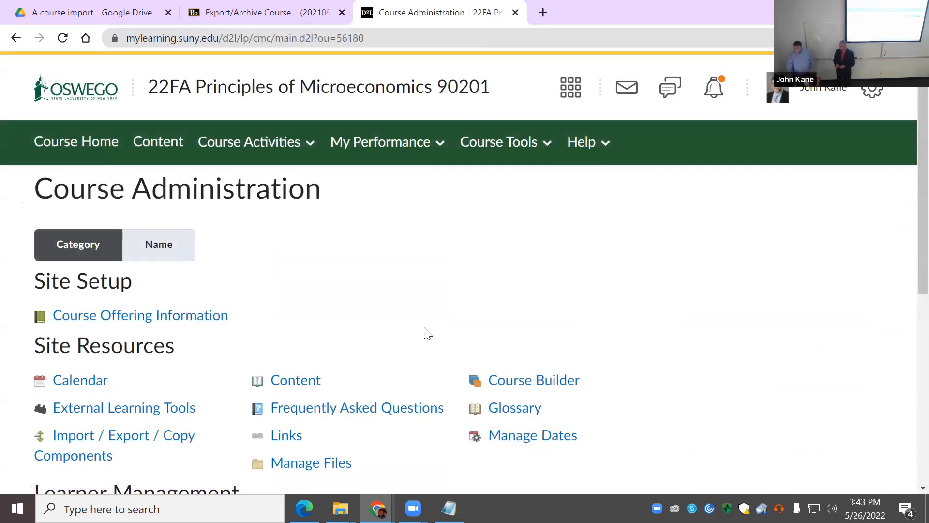
scroll(426, 334, down, 4)
scroll(426, 334, down, 3)
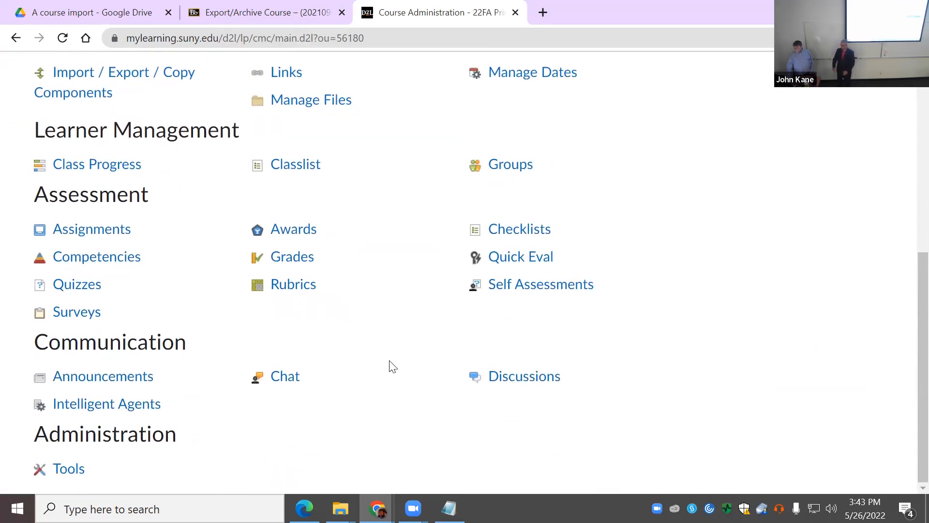
Step: On the Discussions list, view the Introductions topic's actions without deleting it, then bring up Course Tools
click(522, 385)
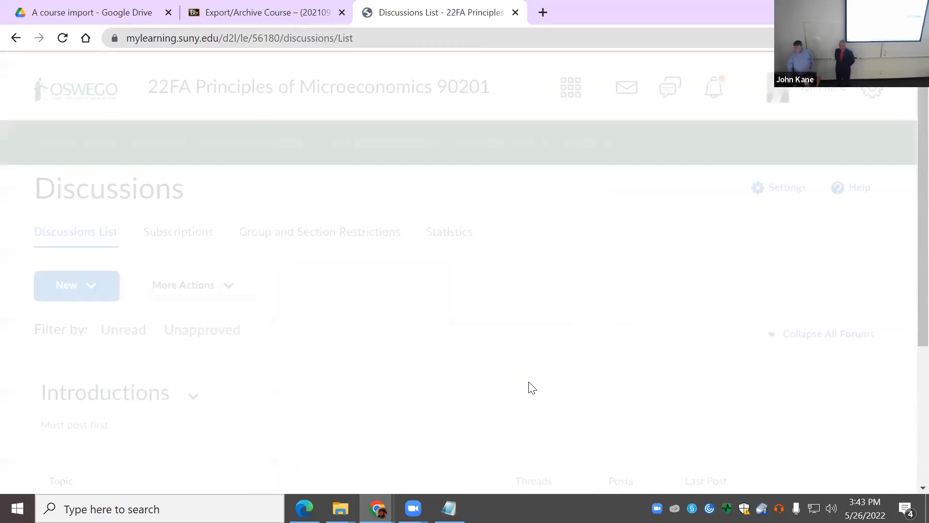
scroll(327, 370, down, 4)
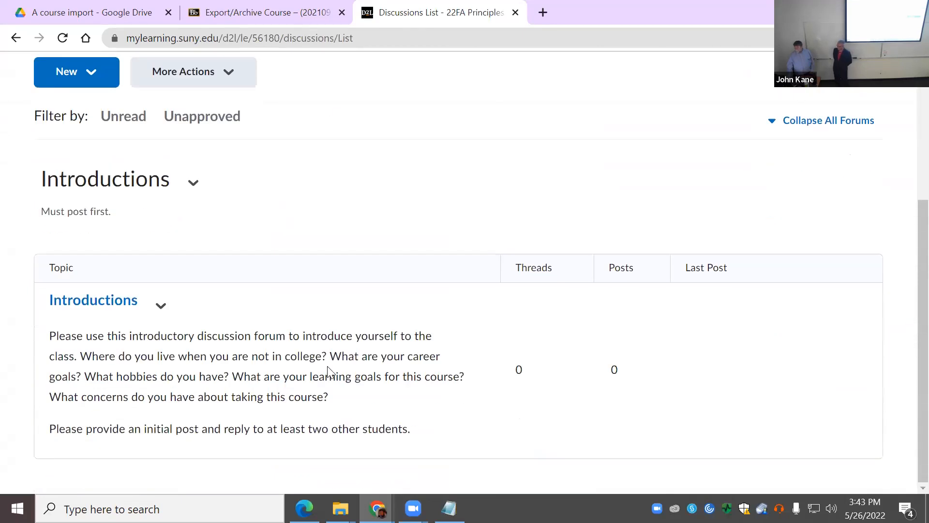
scroll(327, 368, up, 3)
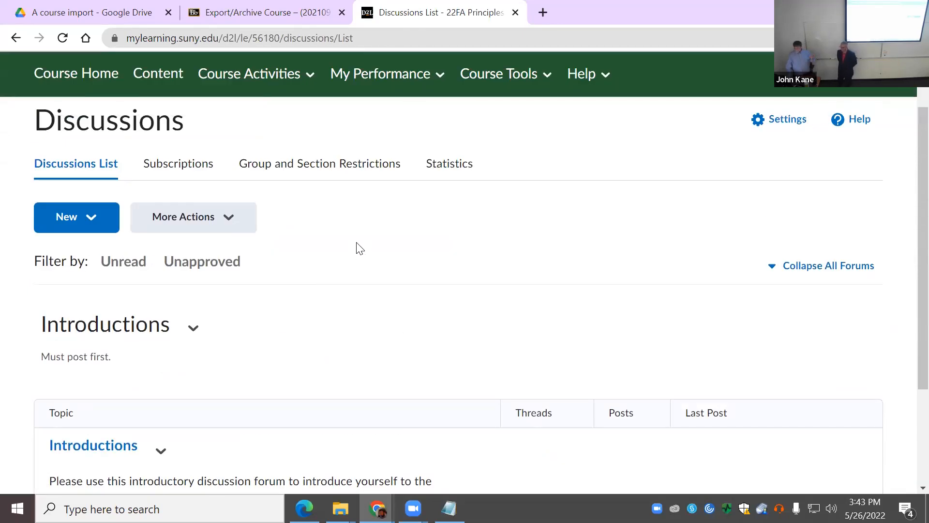
scroll(259, 385, down, 1)
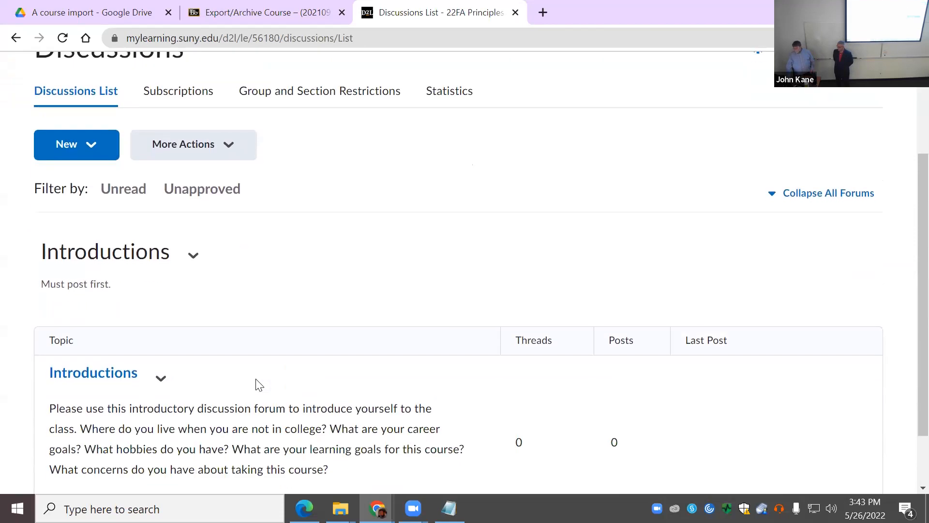
click(161, 378)
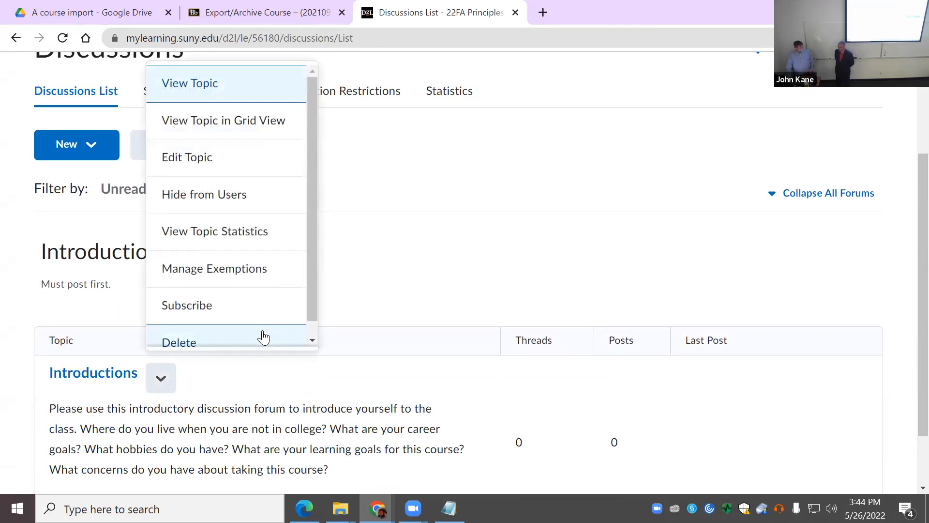
click(508, 278)
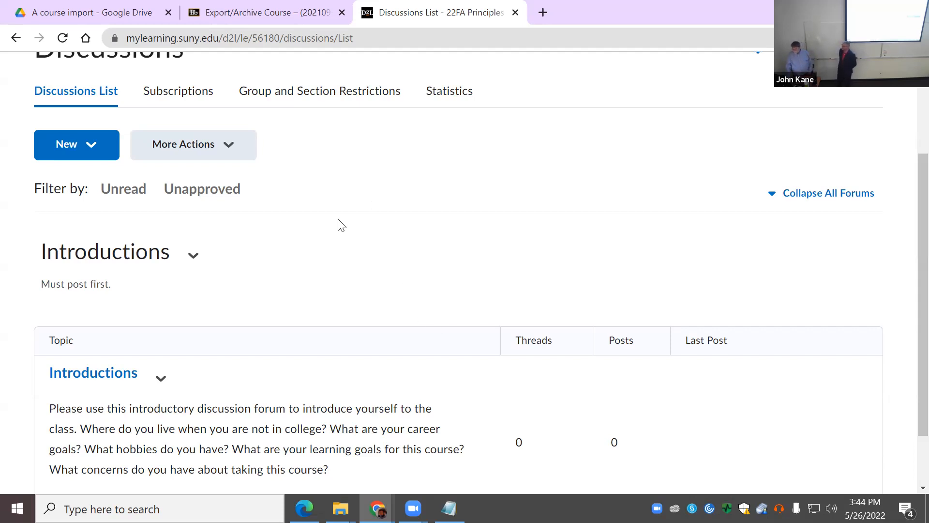
scroll(341, 218, up, 3)
click(515, 141)
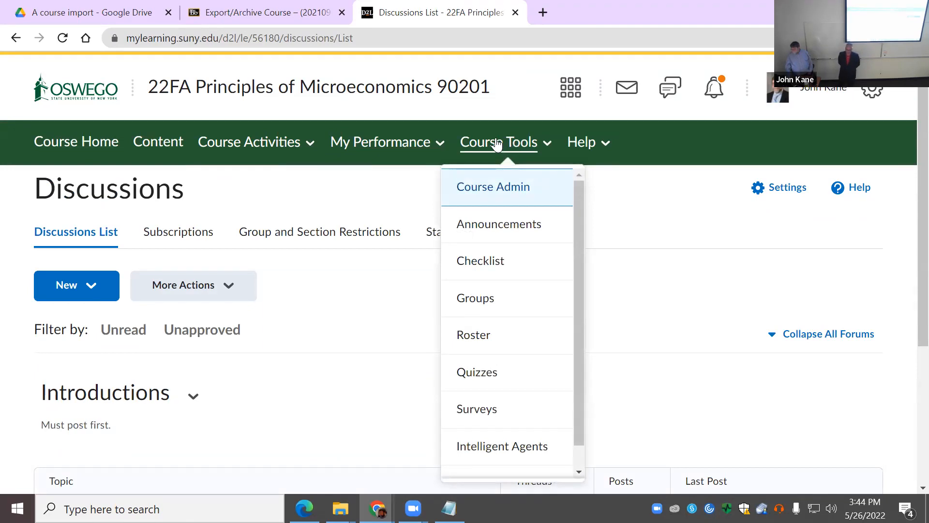
Step: Open My Performance > Class Progress and scroll through the student access, content and grade list
click(392, 149)
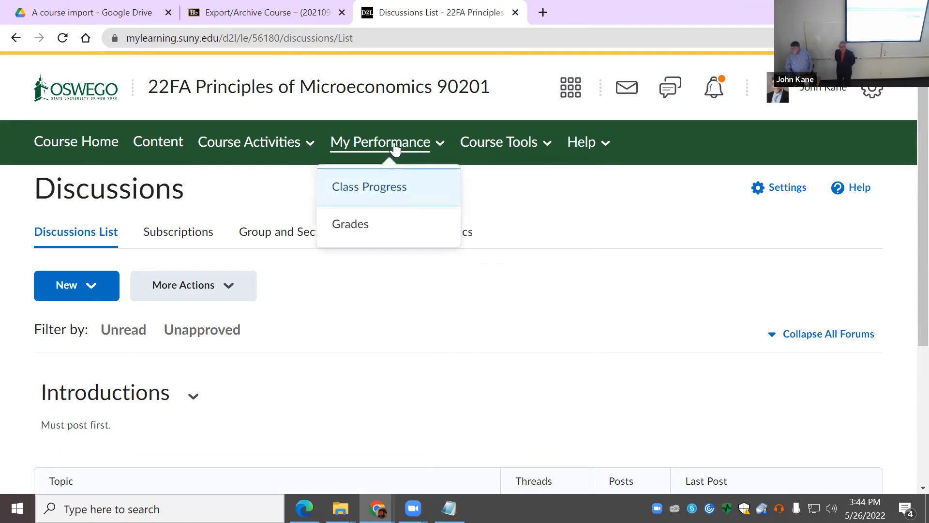
click(392, 189)
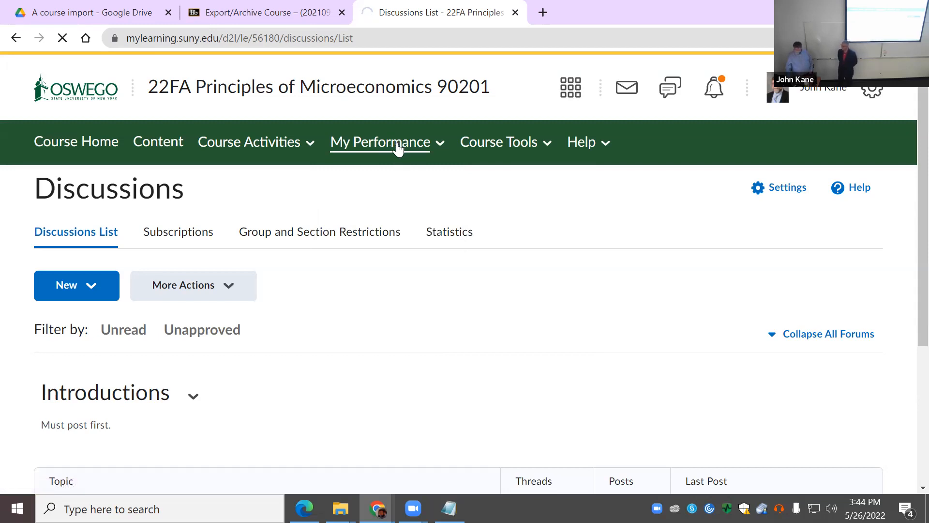
scroll(380, 391, down, 4)
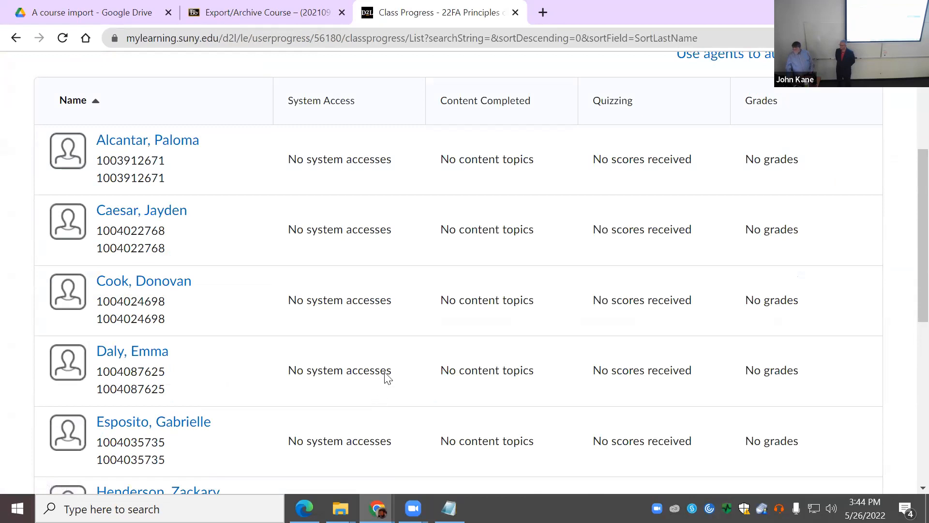
scroll(383, 371, up, 4)
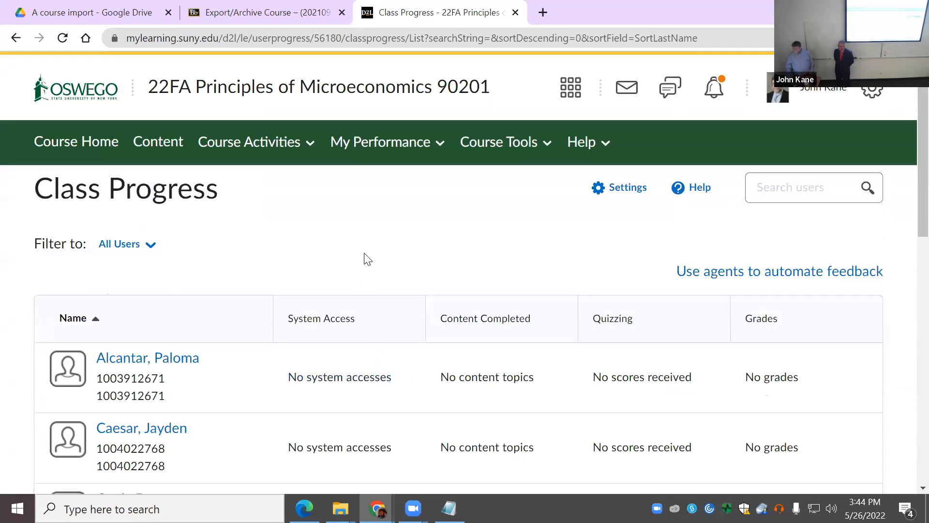
scroll(385, 282, down, 10)
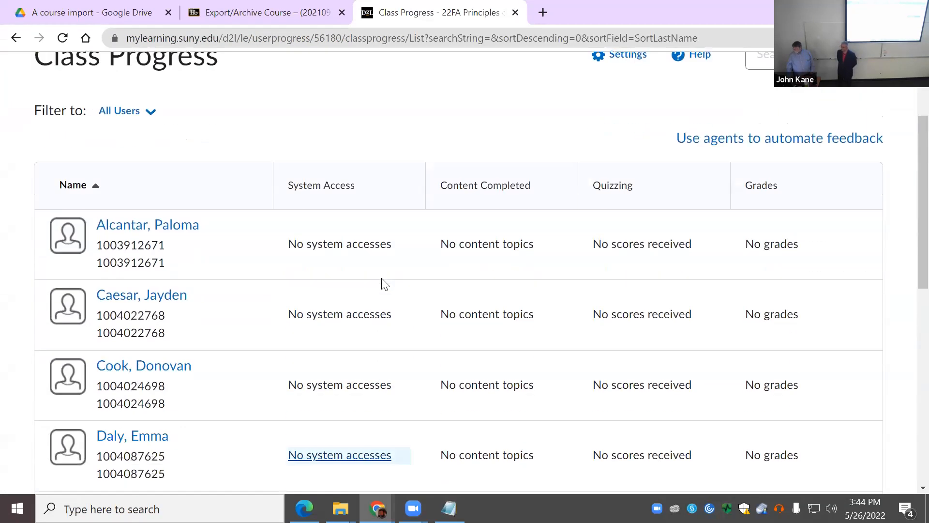
scroll(387, 289, down, 1)
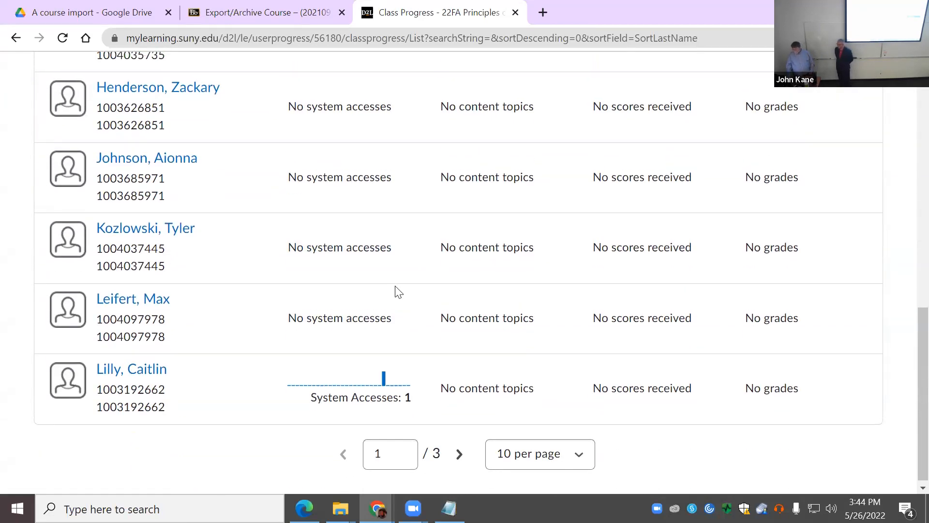
scroll(394, 289, up, 11)
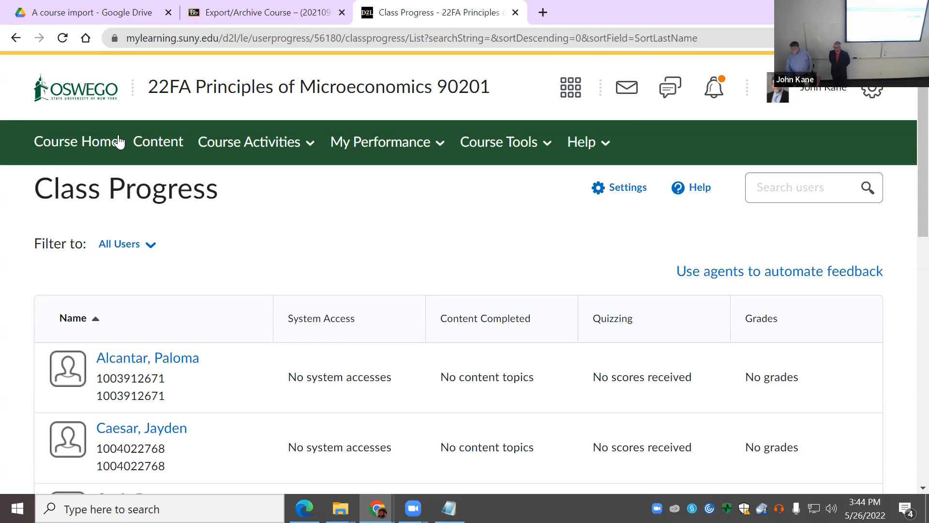
Step: From the OSWEGO homepage, switch to Summer 2022 and open 22SU Intro to Labor Economics 20104
click(86, 104)
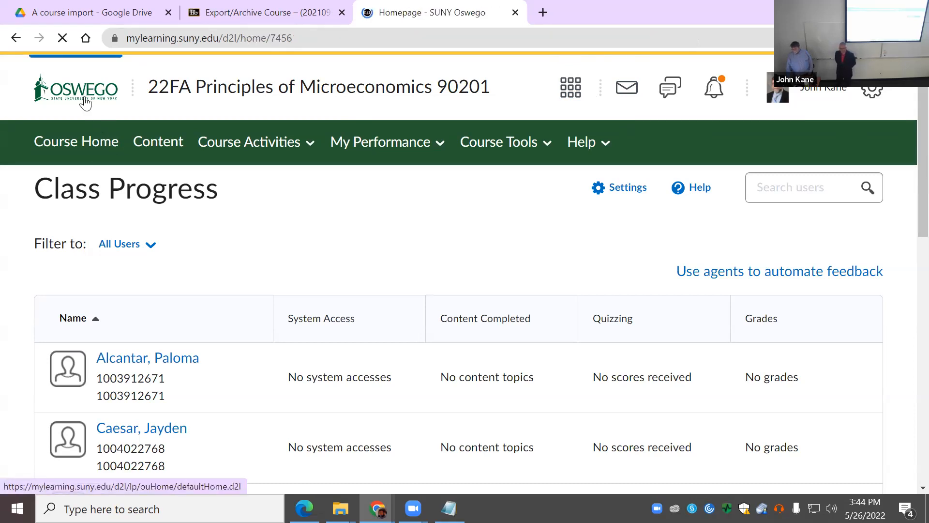
scroll(394, 381, down, 3)
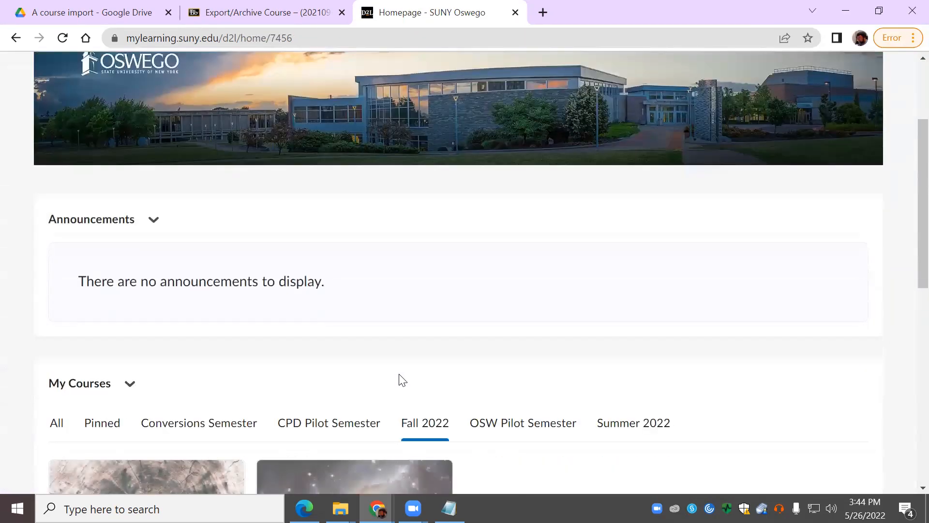
scroll(399, 380, down, 3)
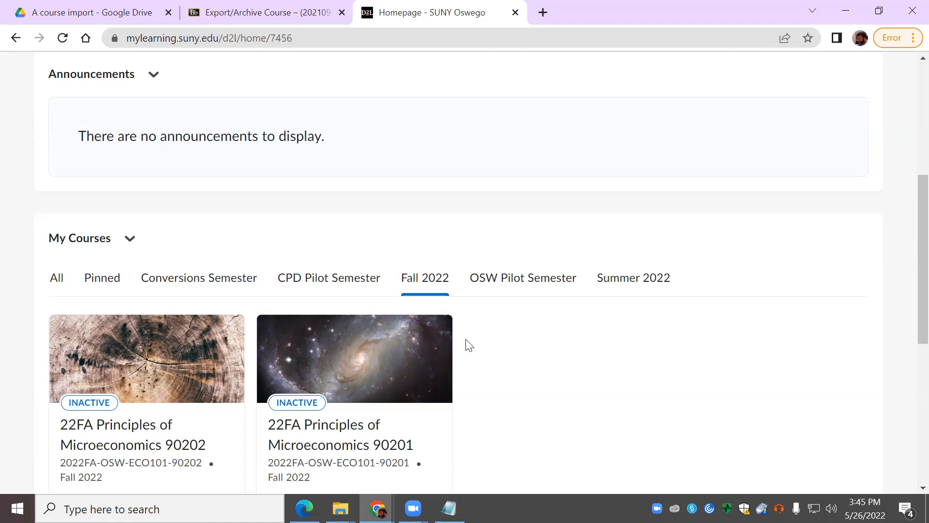
scroll(438, 339, up, 1)
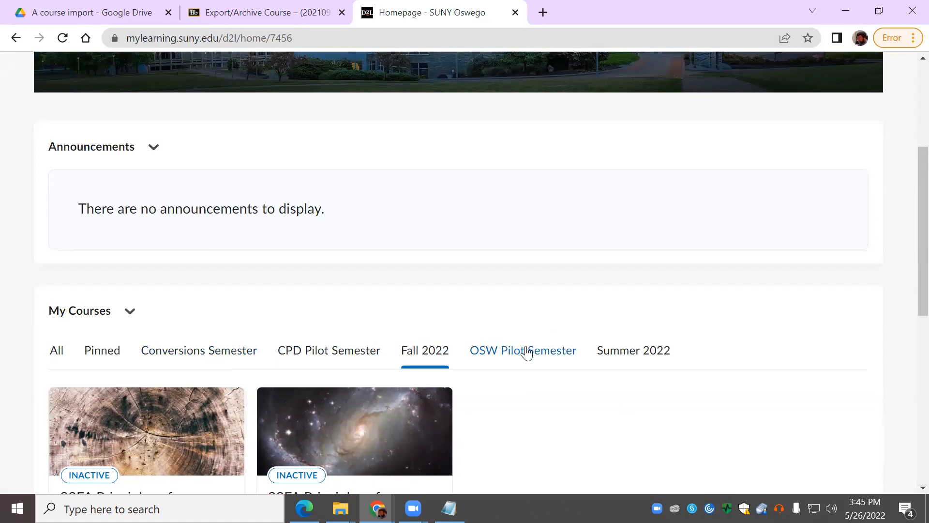
click(632, 351)
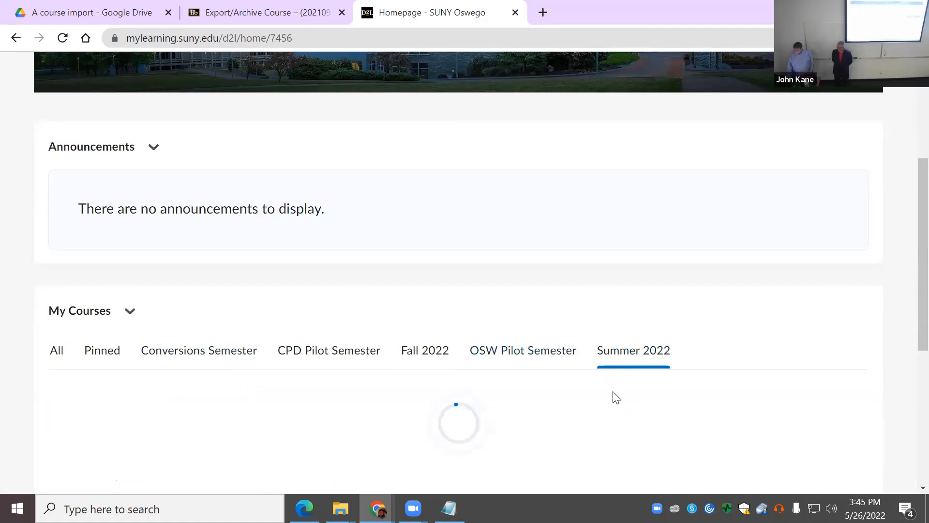
scroll(622, 381, down, 6)
scroll(629, 379, up, 1)
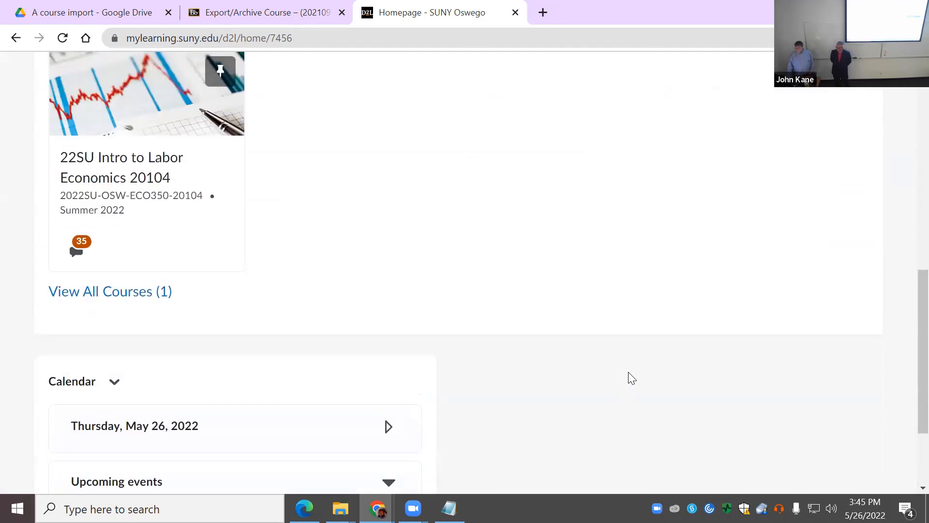
scroll(631, 378, up, 2)
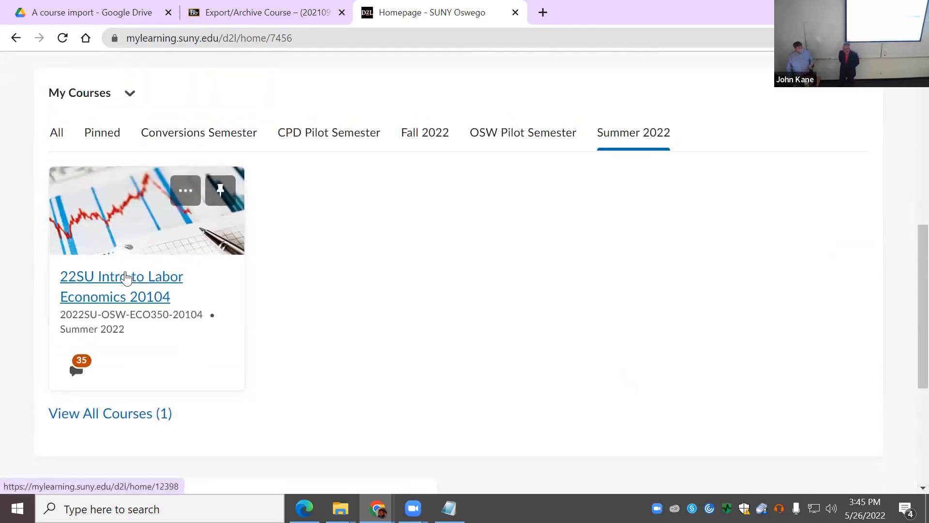
click(127, 286)
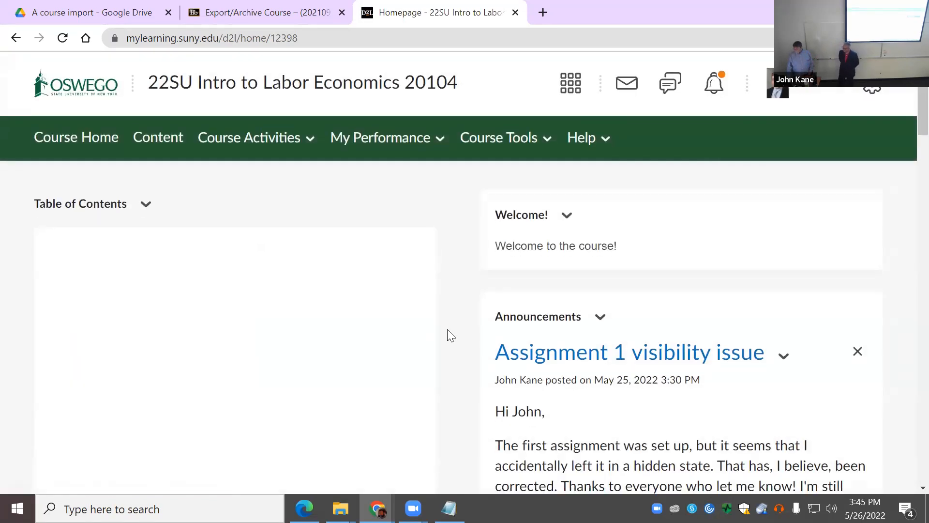
Step: Go to the Labor Economics course's Course Administration page via Course Tools
scroll(448, 334, down, 4)
scroll(441, 334, down, 4)
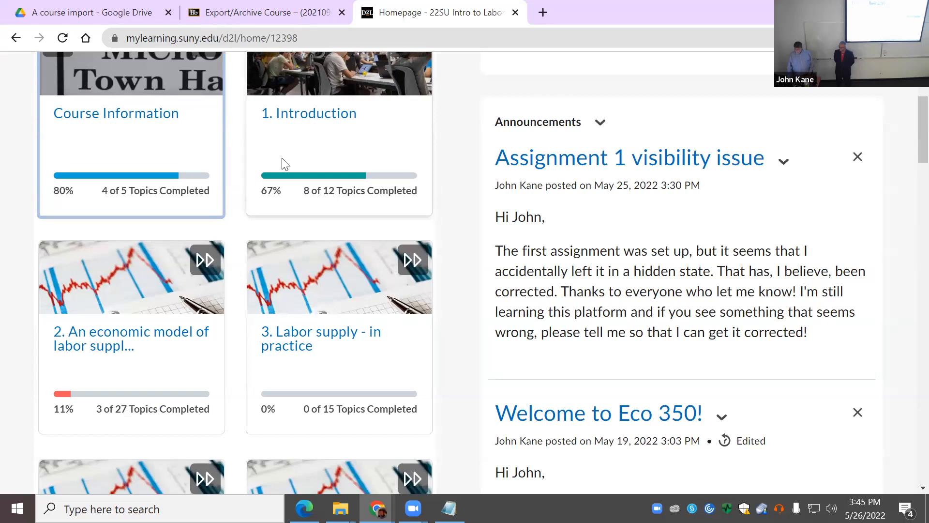
scroll(348, 322, up, 3)
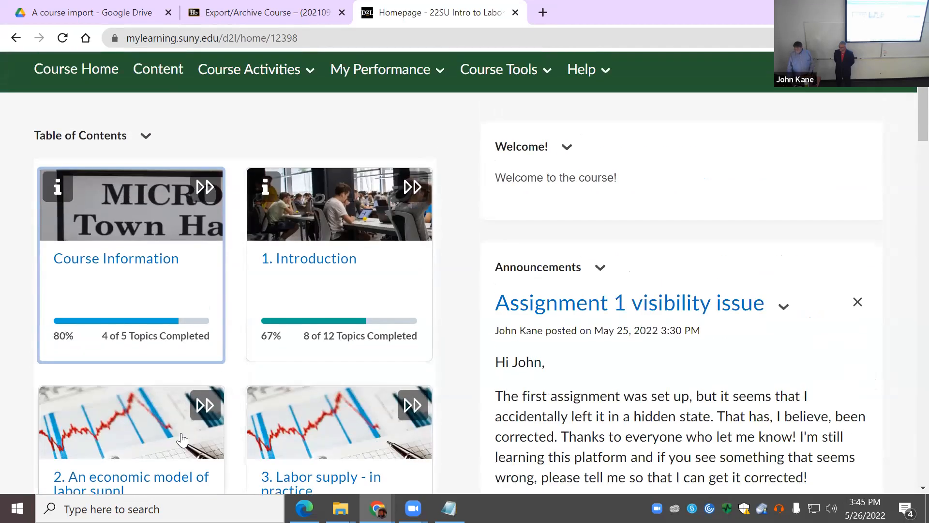
click(507, 77)
click(520, 114)
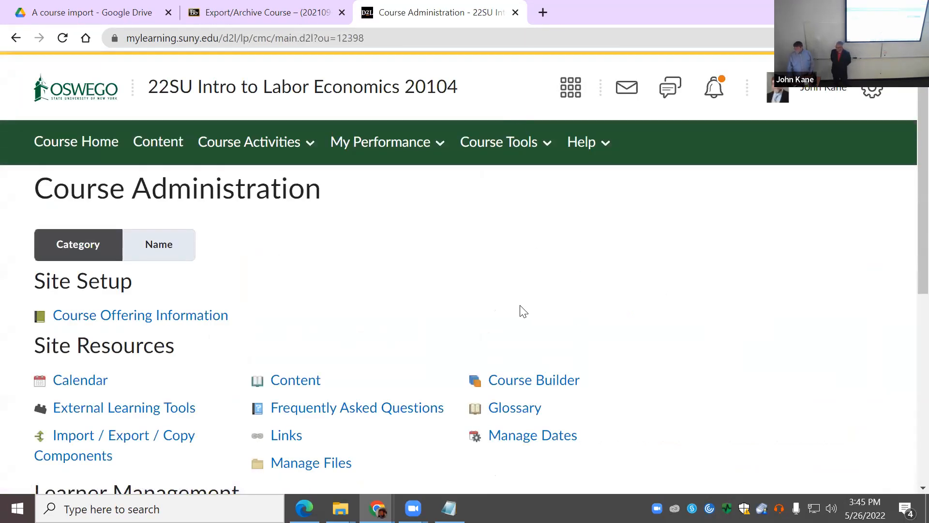
Step: Open Course Builder for Labor Economics and view module 3's actions without choosing anything
click(565, 382)
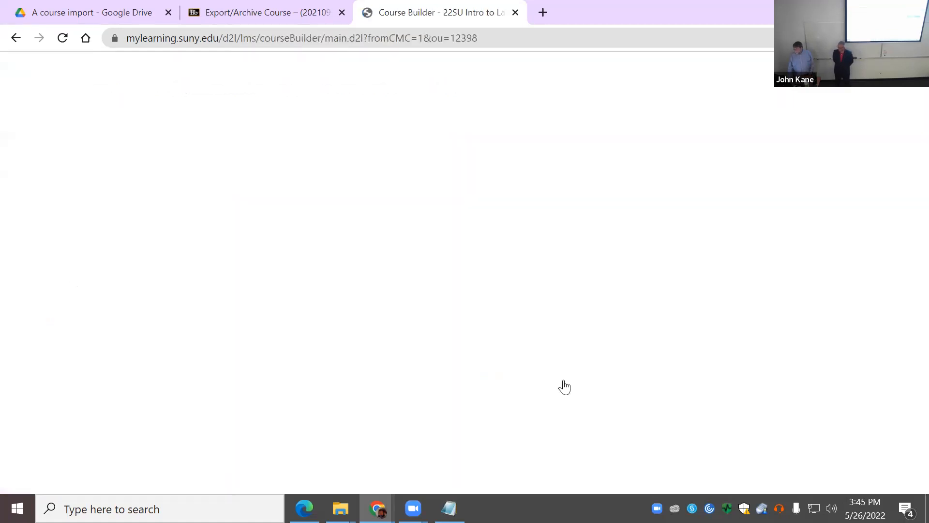
scroll(538, 364, down, 1)
scroll(558, 359, up, 1)
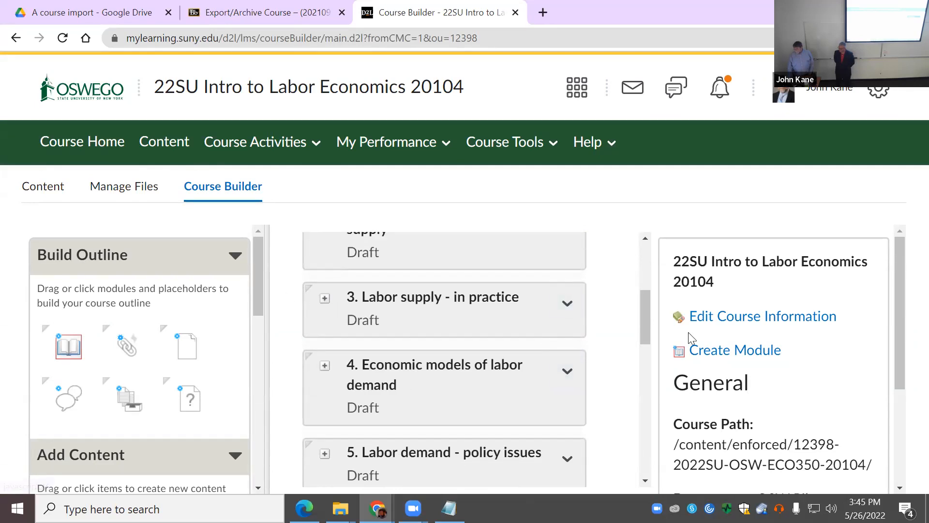
click(568, 304)
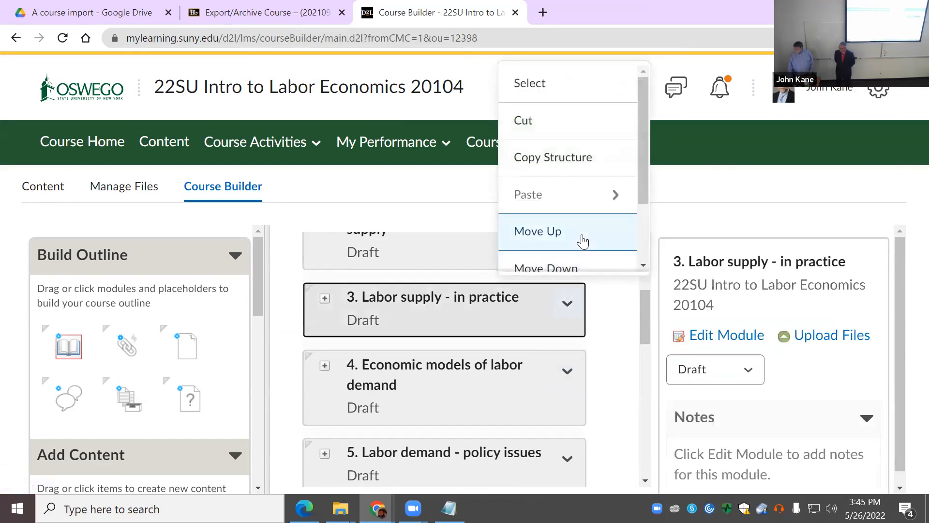
scroll(581, 242, down, 2)
scroll(581, 243, up, 2)
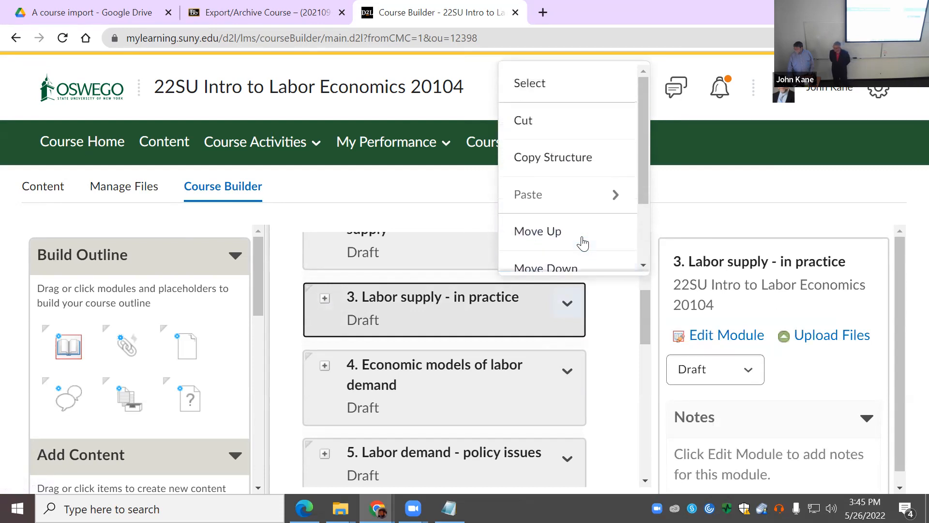
click(631, 350)
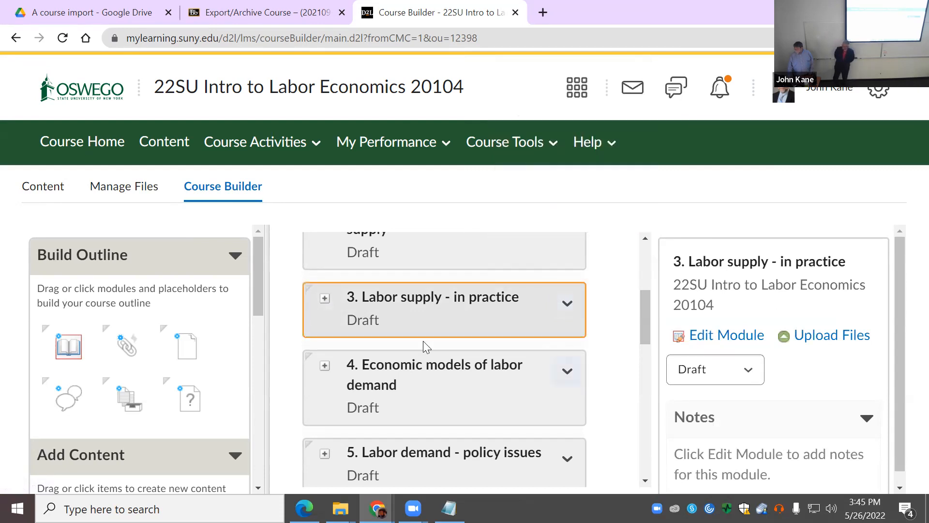
Step: In Content, scroll the Introduction module, then open hidden module 7, Compensating wage differentials
click(53, 188)
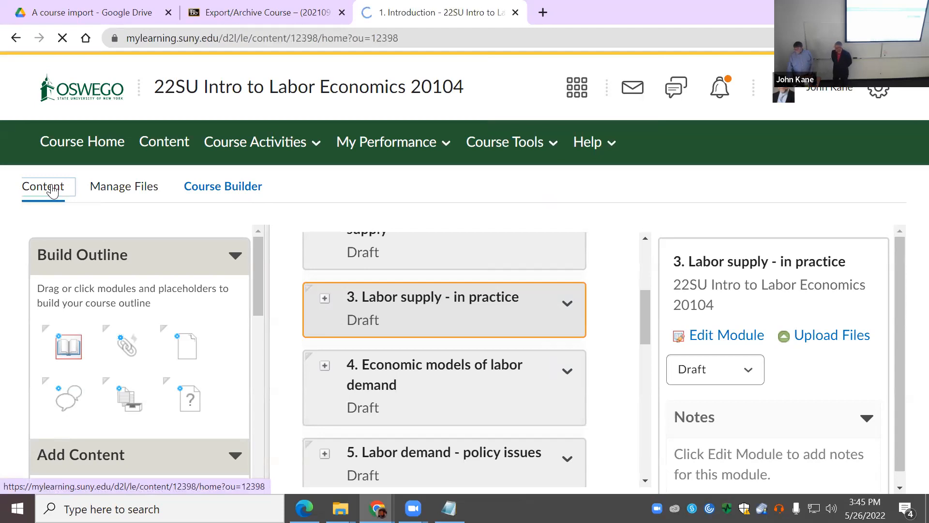
scroll(623, 363, down, 4)
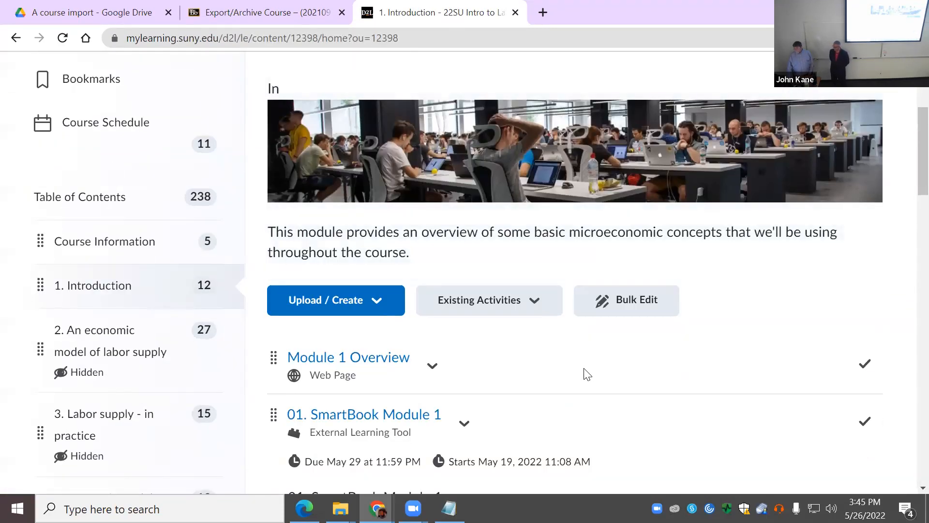
scroll(588, 373, down, 9)
scroll(588, 372, down, 15)
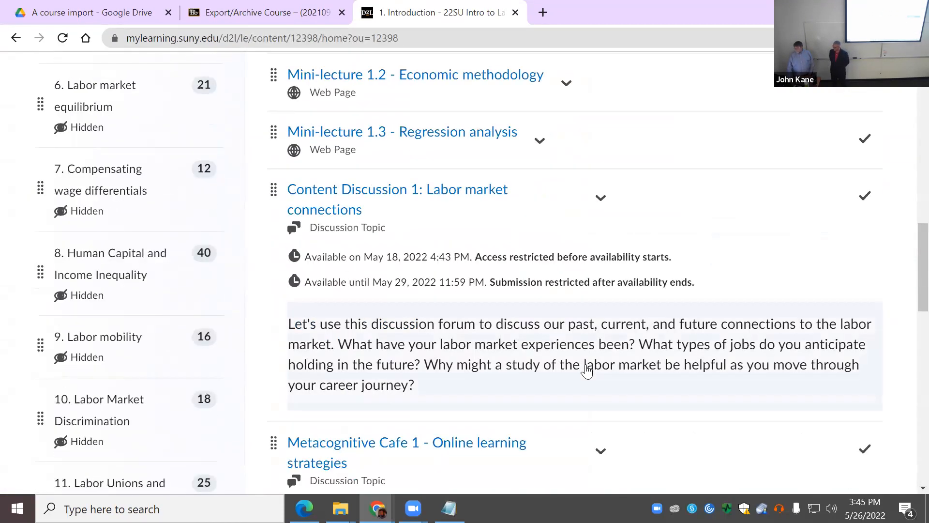
scroll(7, 280, up, 10)
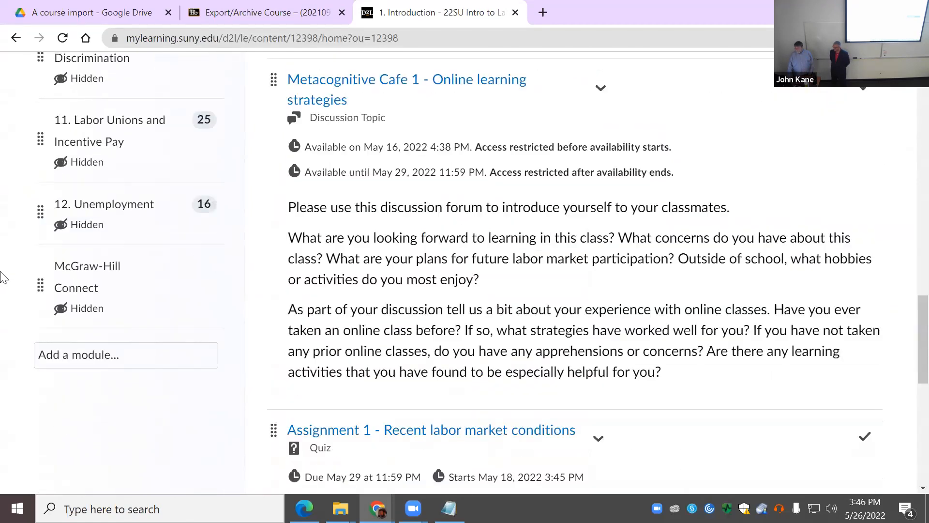
scroll(58, 228, up, 4)
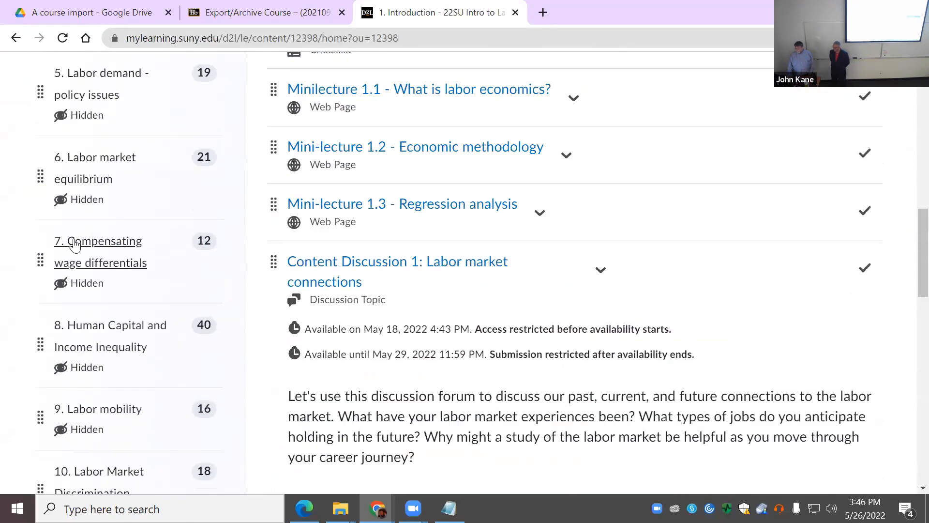
click(103, 242)
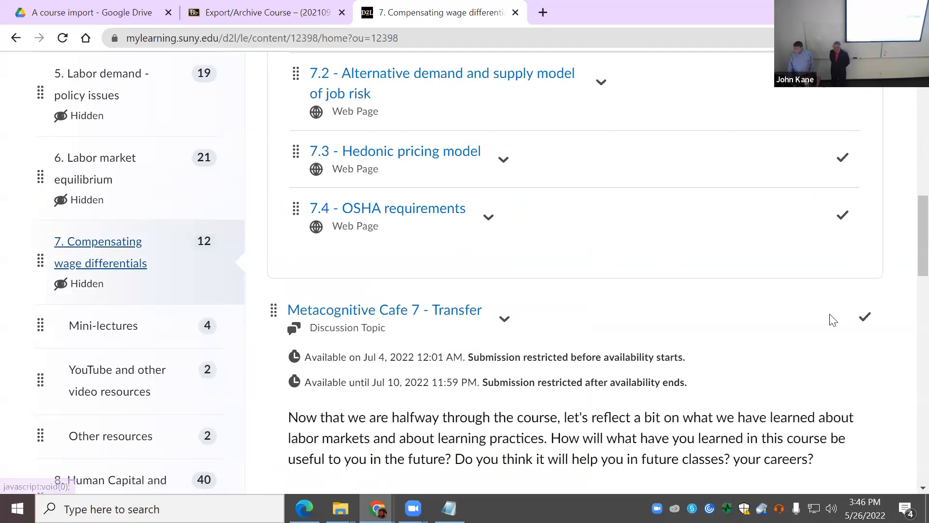
scroll(840, 323, up, 10)
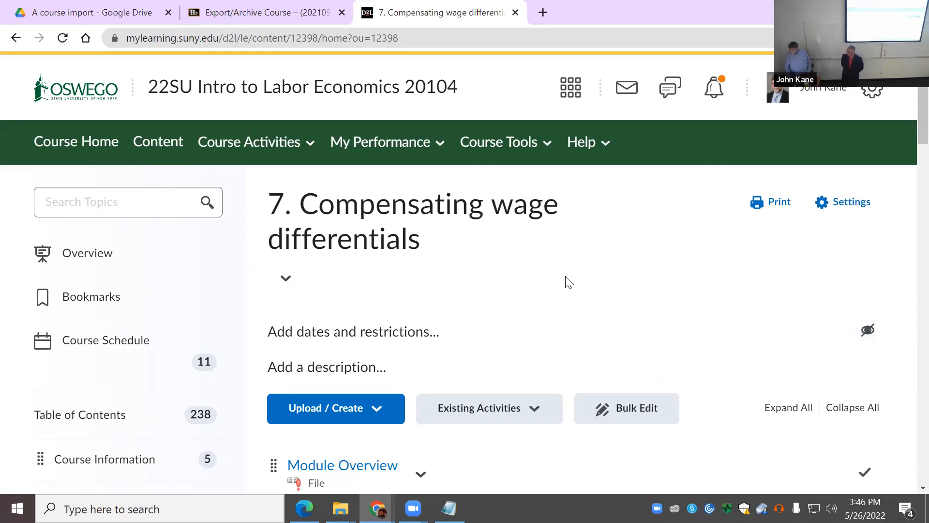
Step: Review module 7's title options, including reordering choices, without changing anything
scroll(583, 286, down, 2)
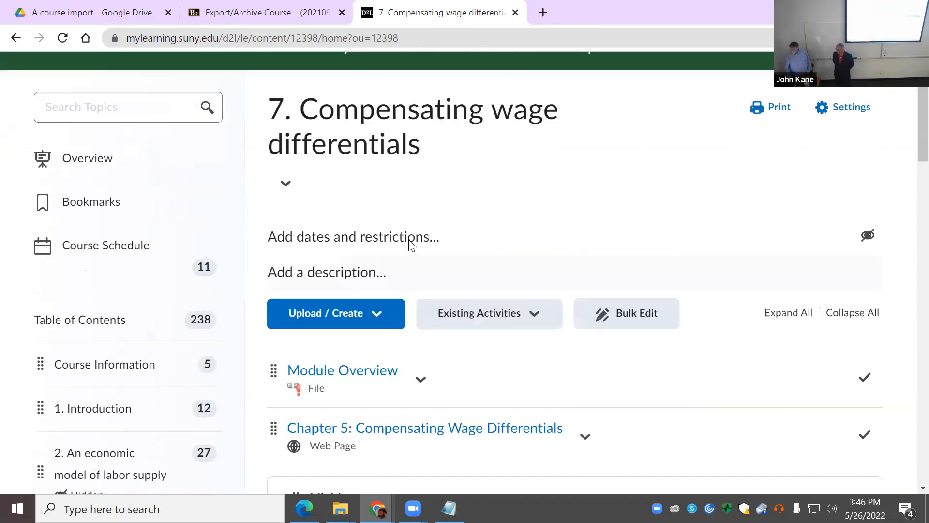
scroll(411, 244, up, 2)
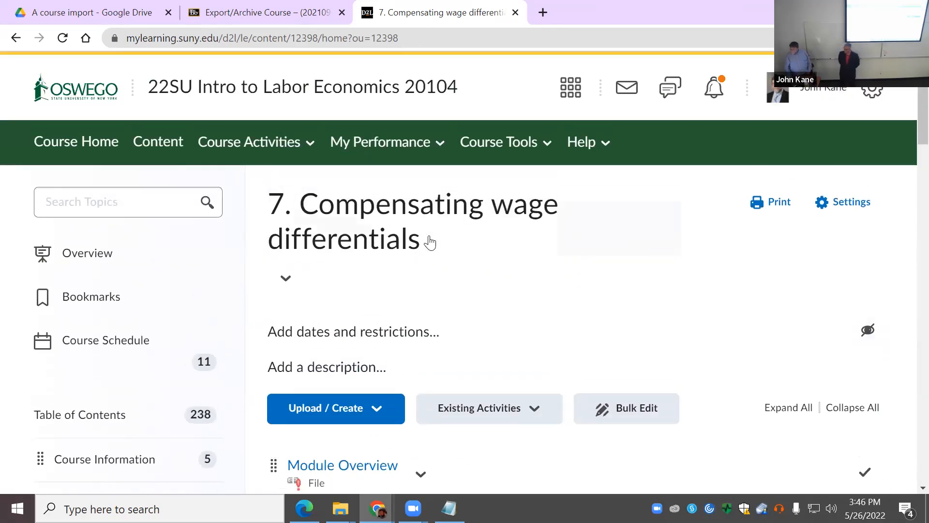
click(287, 279)
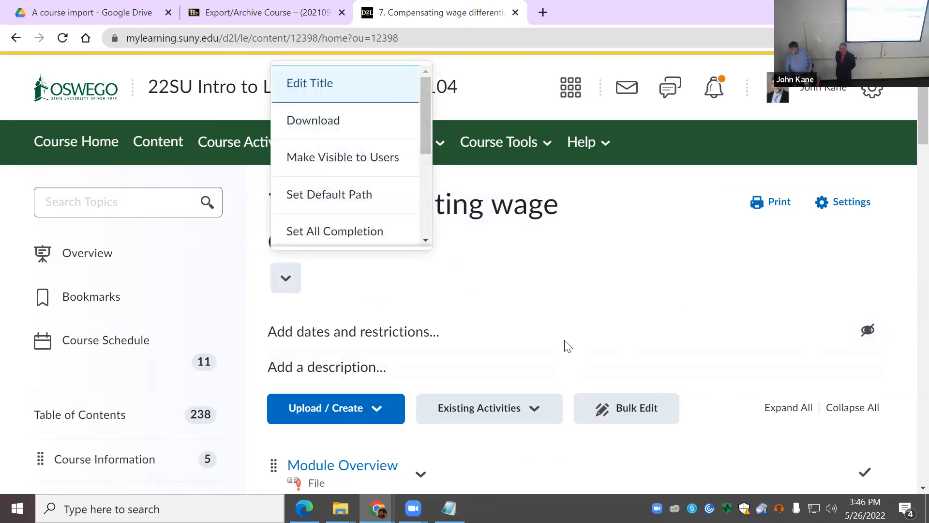
click(281, 280)
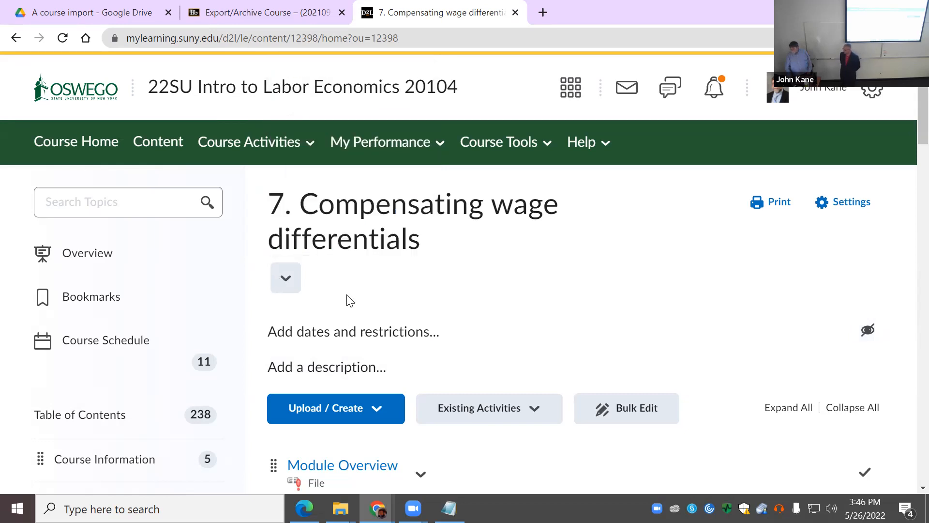
scroll(699, 402, down, 3)
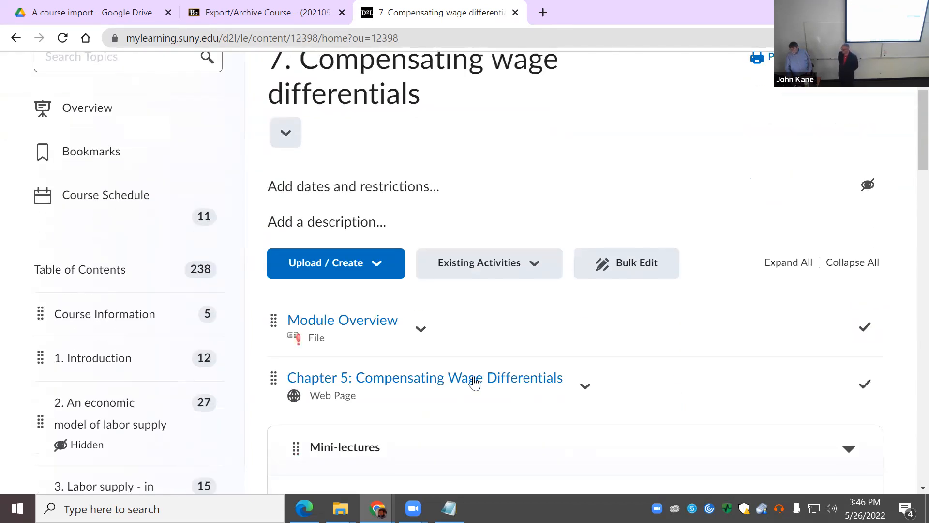
scroll(356, 209, up, 3)
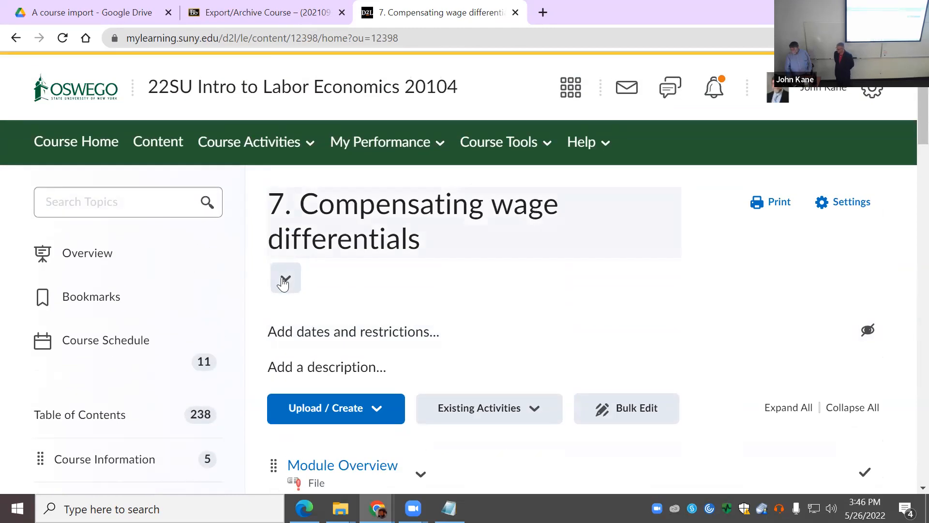
click(293, 283)
scroll(350, 237, down, 3)
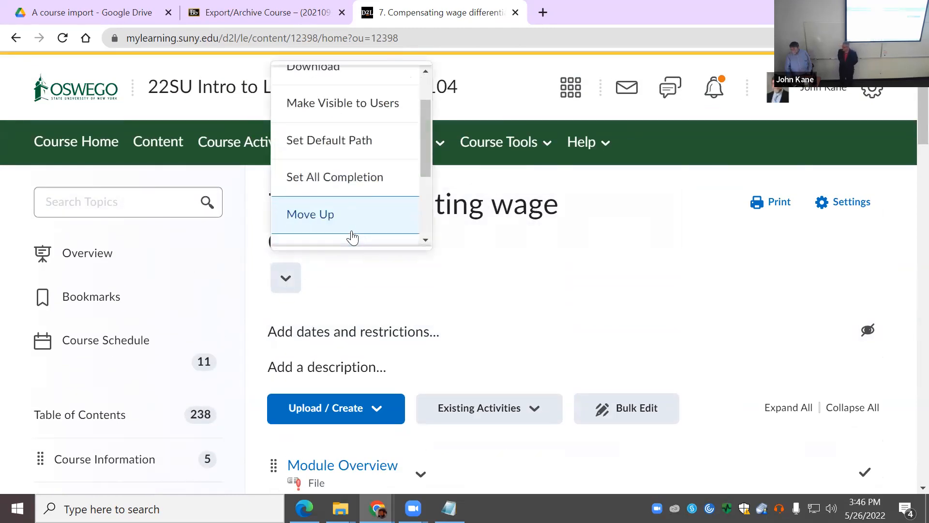
scroll(353, 234, down, 5)
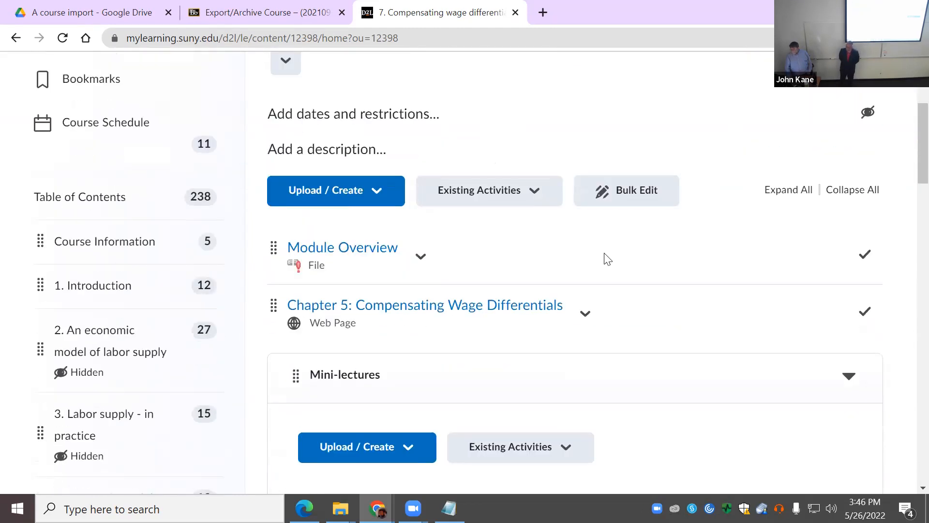
scroll(599, 332, down, 7)
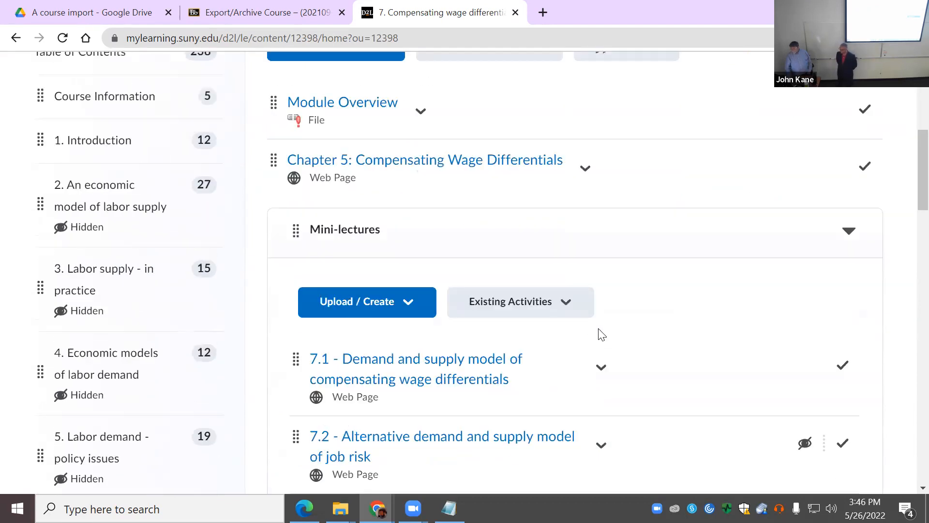
scroll(601, 330, down, 4)
Step: Choose Edit Properties in Place for the Metacognitive Cafe 7 - Transfer discussion topic
click(503, 246)
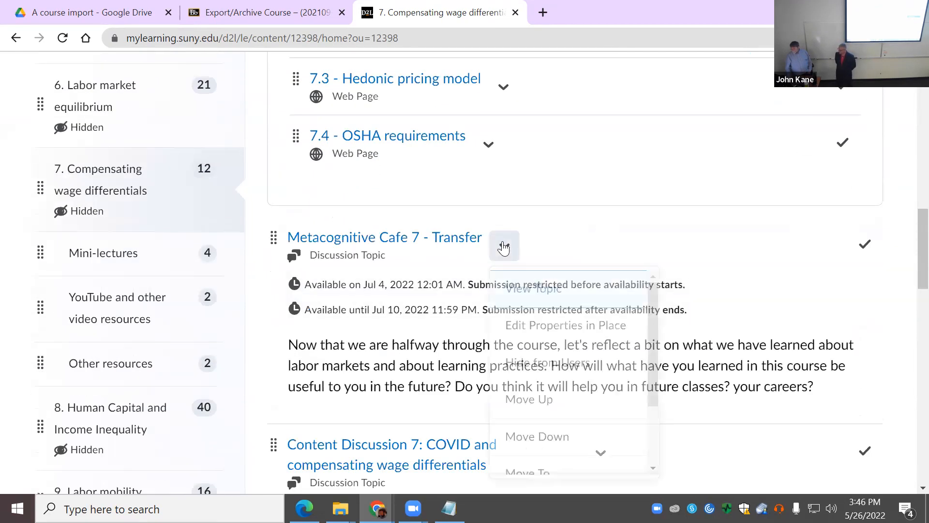
click(546, 334)
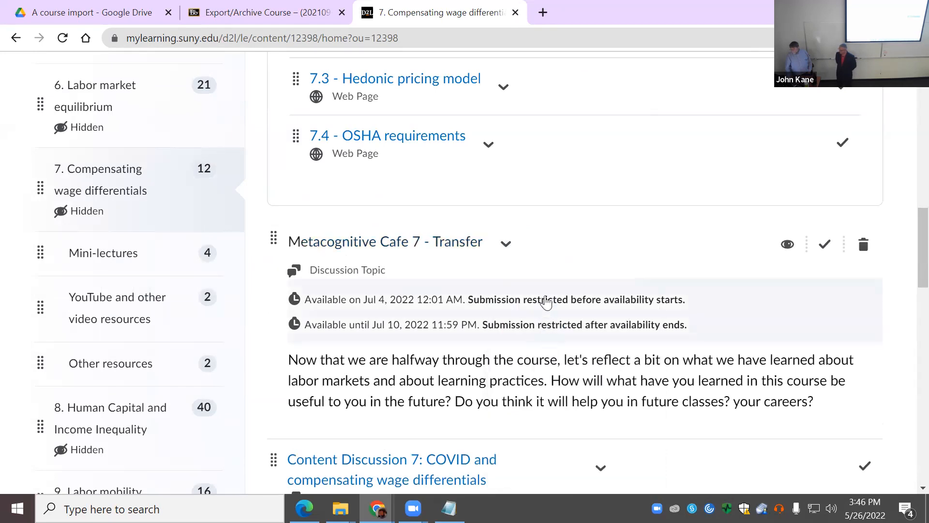
scroll(620, 285, down, 3)
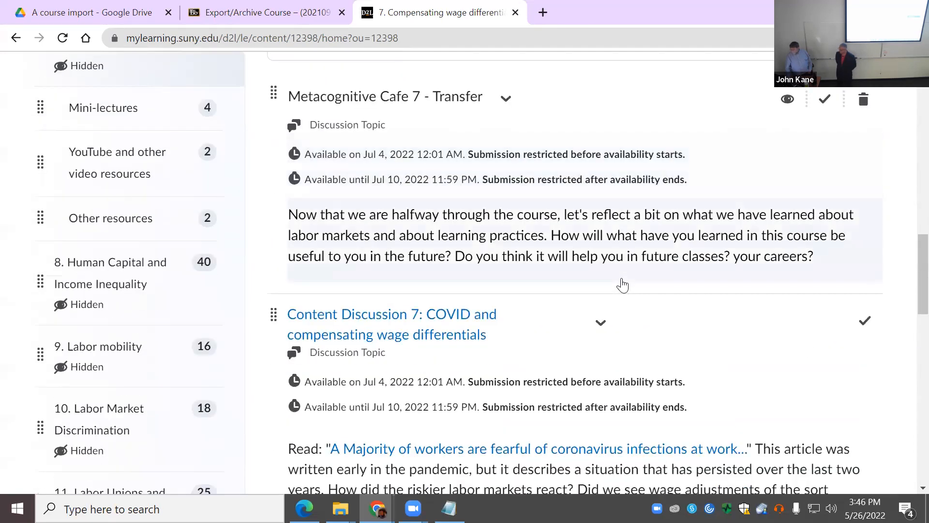
scroll(622, 283, down, 7)
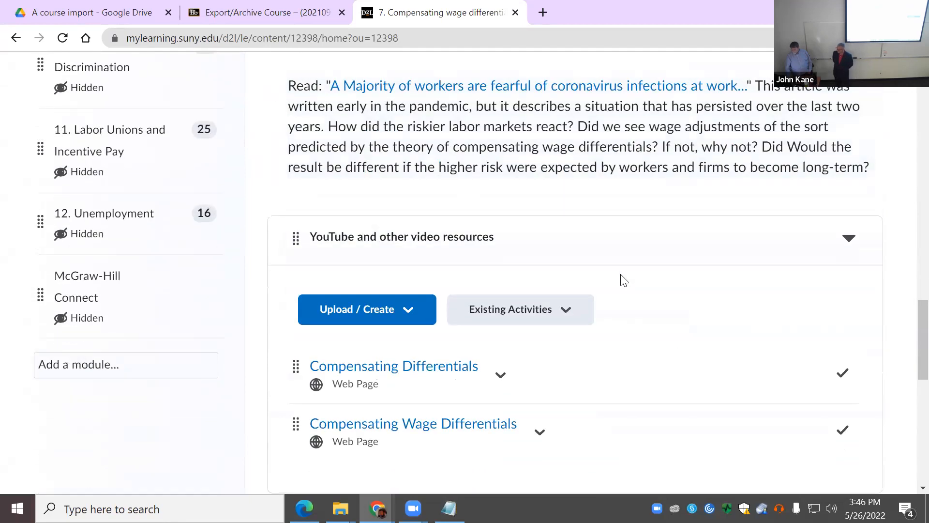
scroll(624, 281, up, 2)
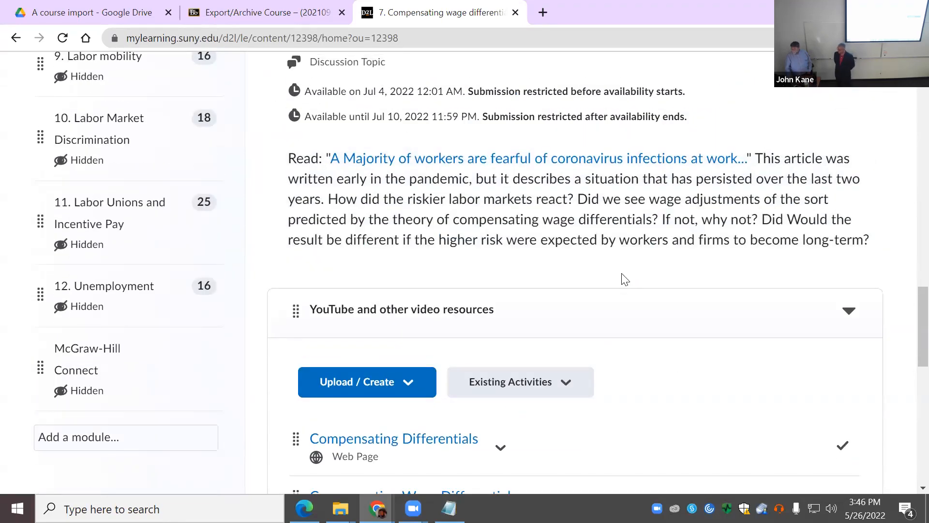
scroll(624, 279, up, 7)
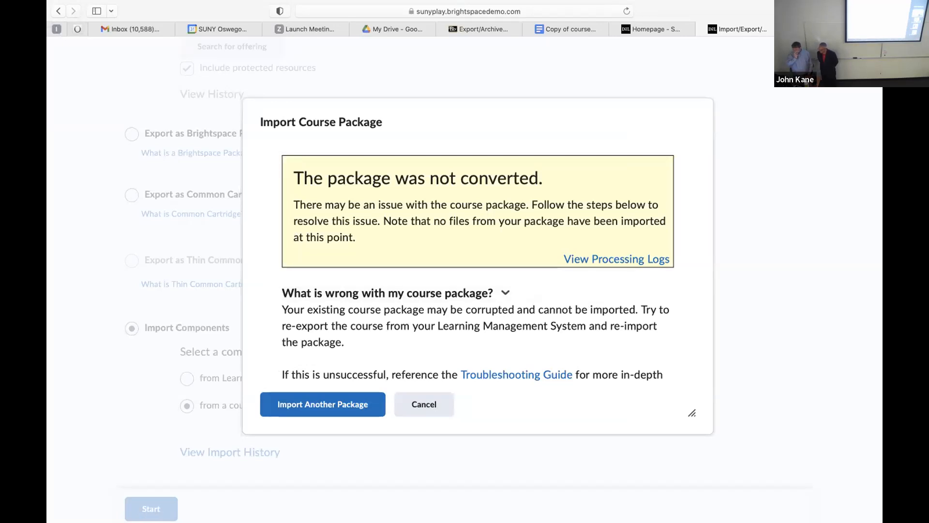
Step: Take Safari out of full screen, back in, then out again to show the failed package import
mouse_move(72, 2)
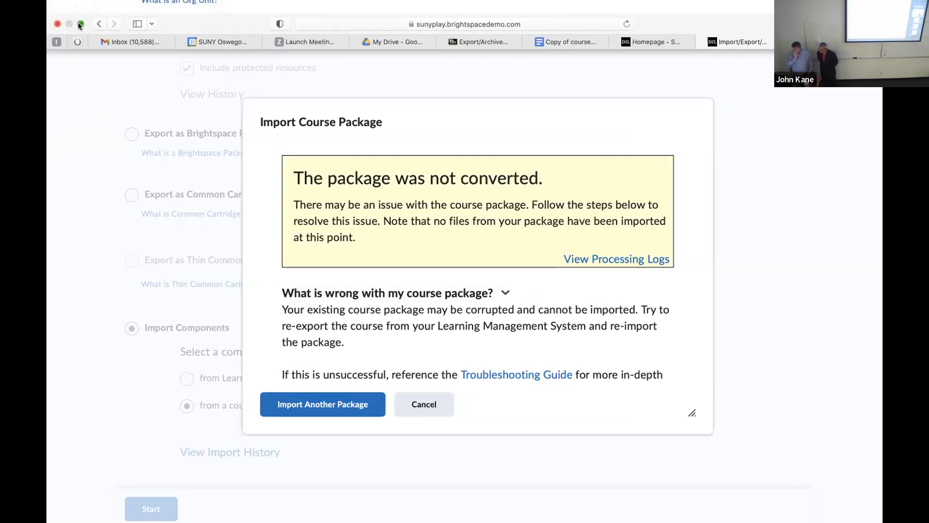
click(81, 25)
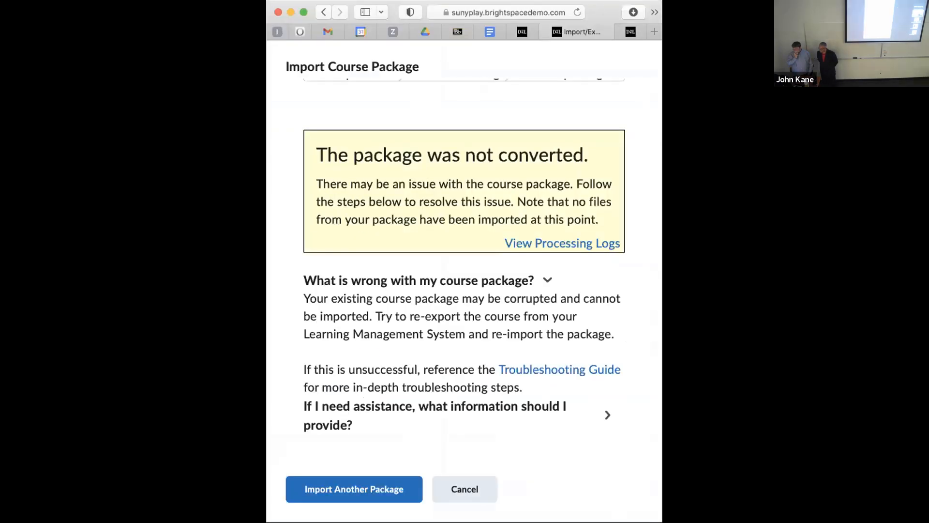
click(303, 12)
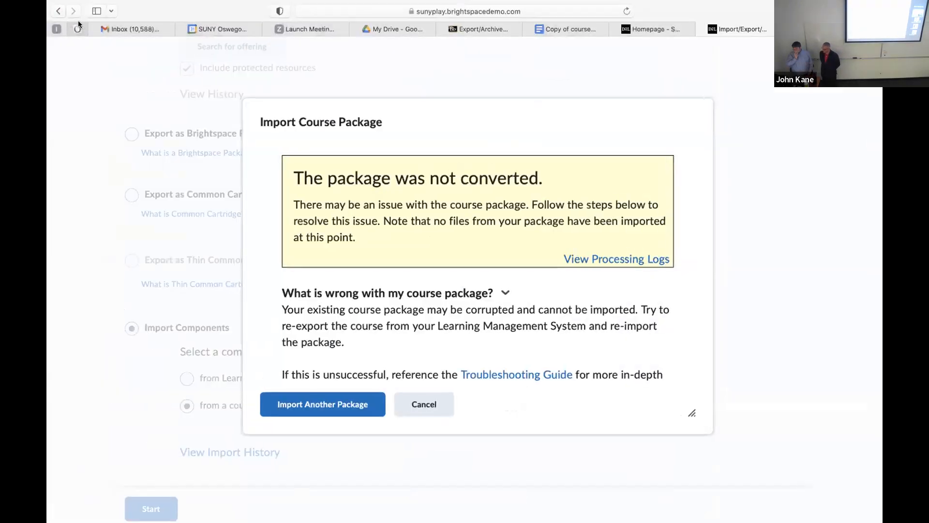
mouse_move(66, 3)
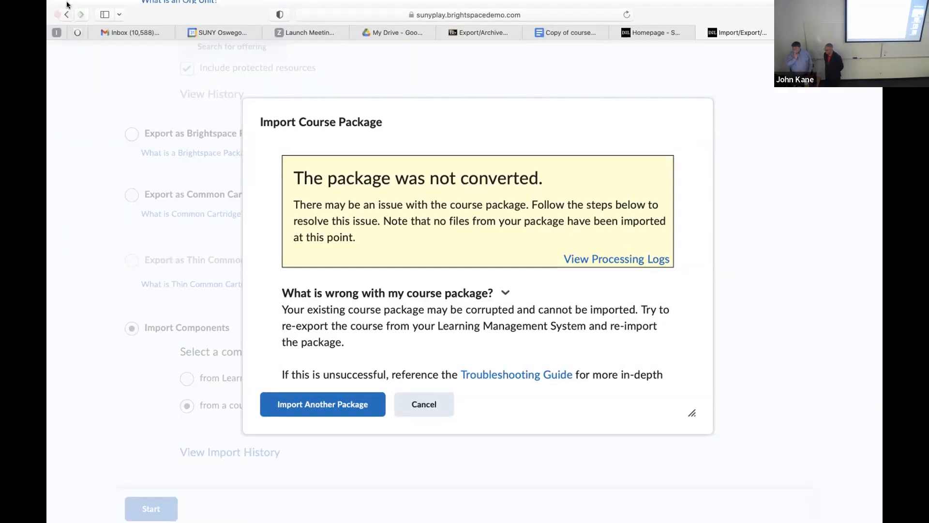
click(79, 24)
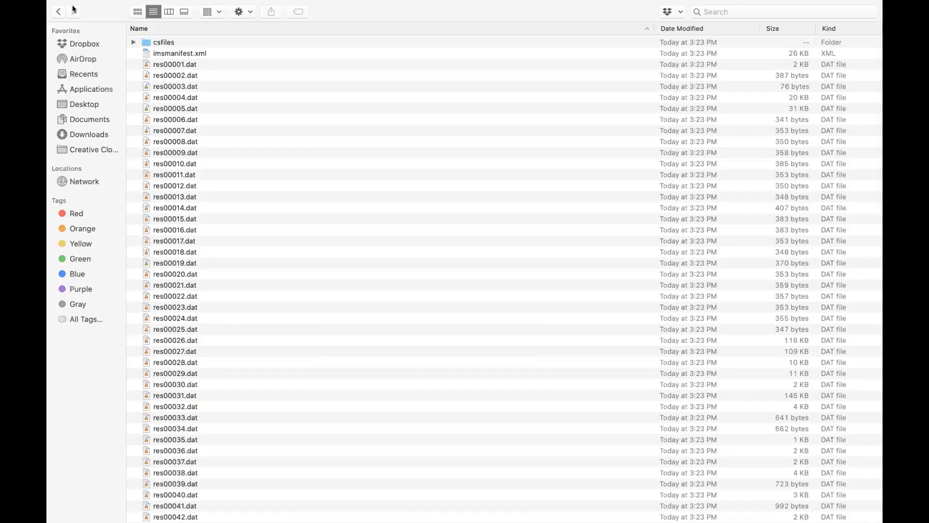
Step: Open the unzipped ExportFile folder from Downloads to inspect its files
scroll(502, 272, up, 2)
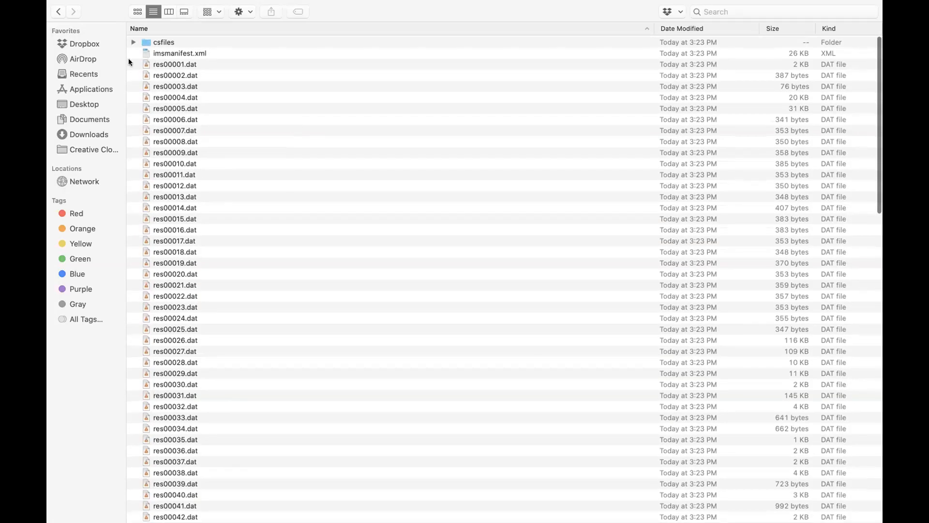
click(93, 134)
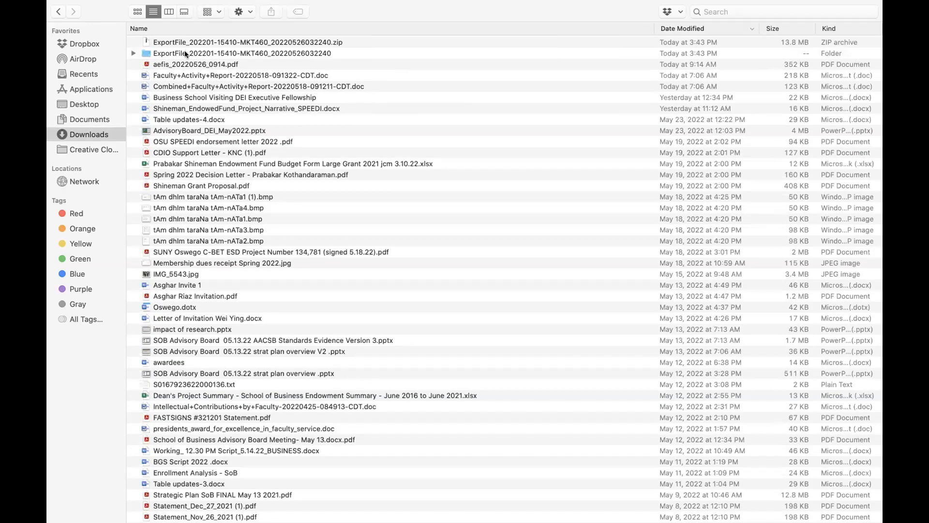
click(186, 54)
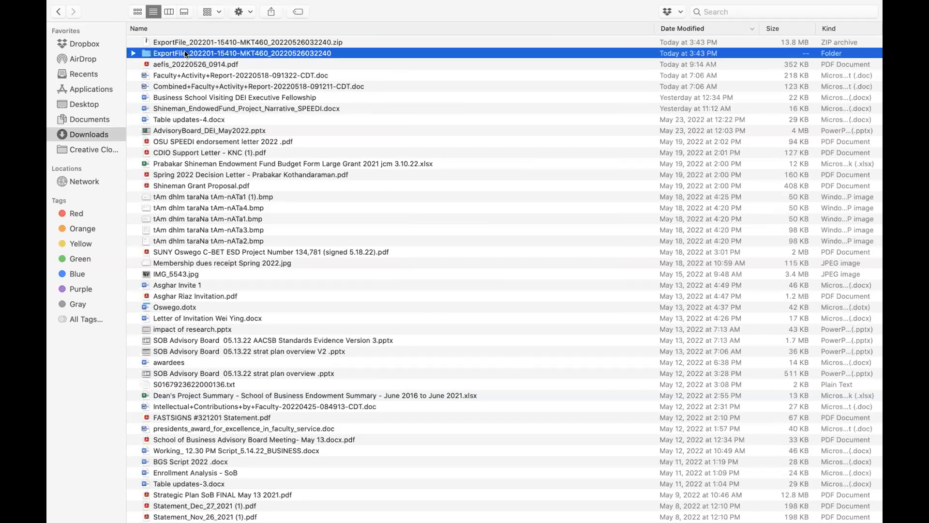
double_click(186, 54)
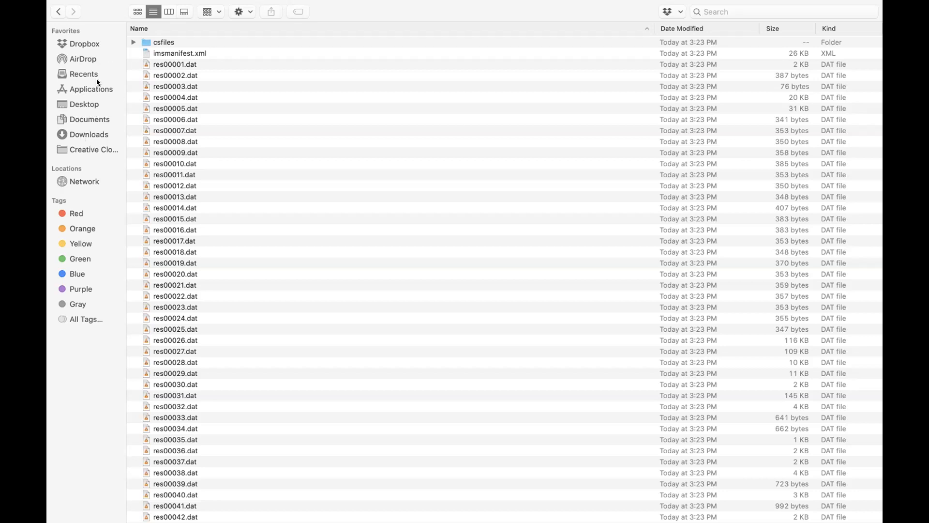
Step: Return to Downloads and select the extracted ExportFile folder beside its 13.8 MB zip
click(59, 12)
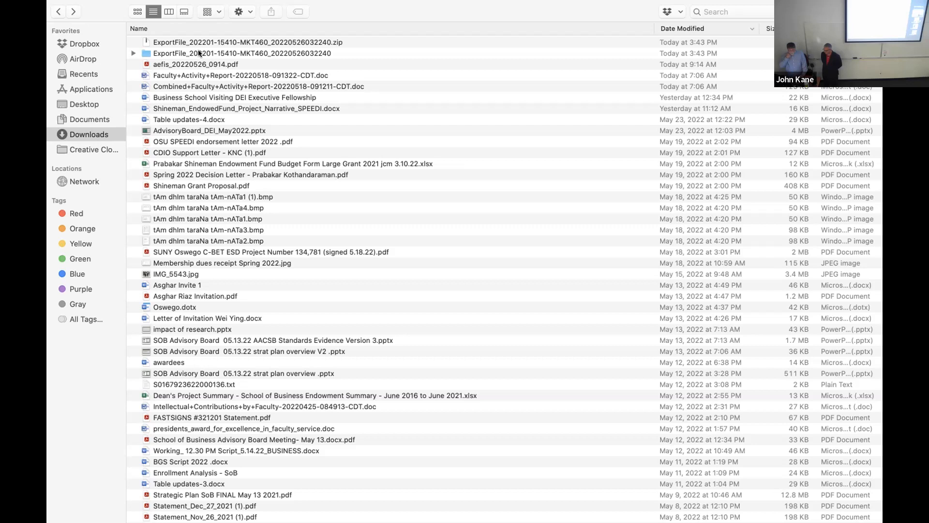
mouse_move(73, 15)
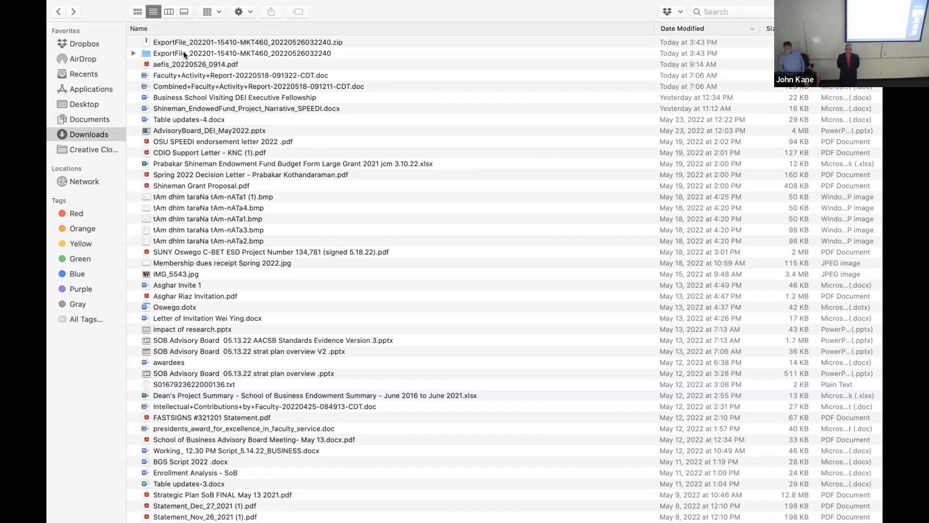
click(184, 51)
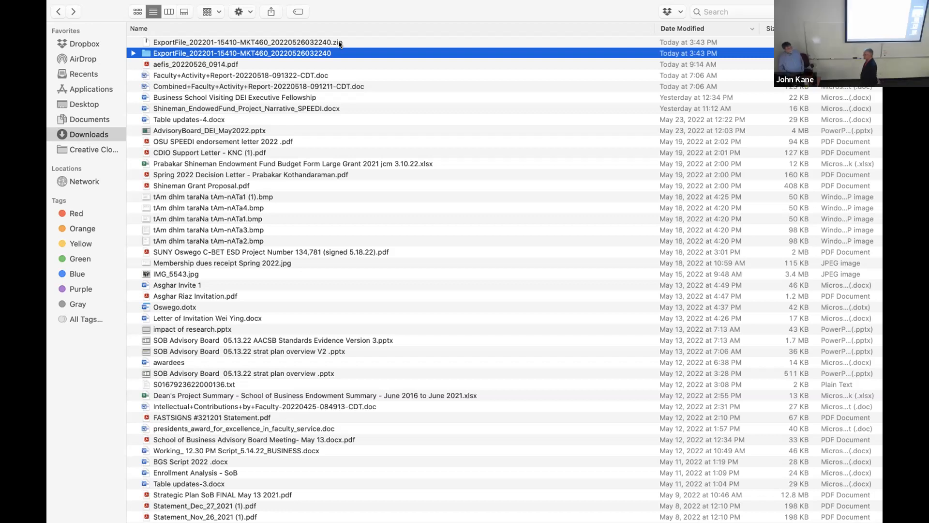
mouse_move(95, 5)
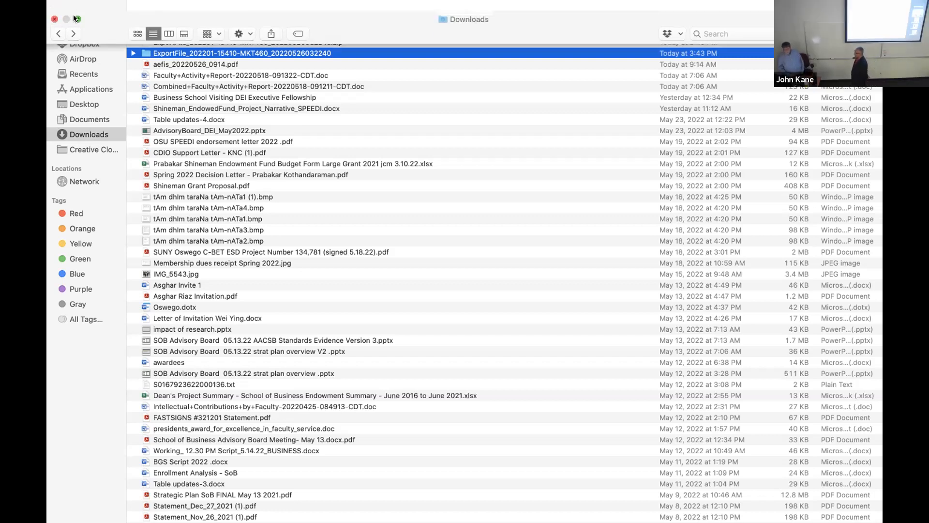